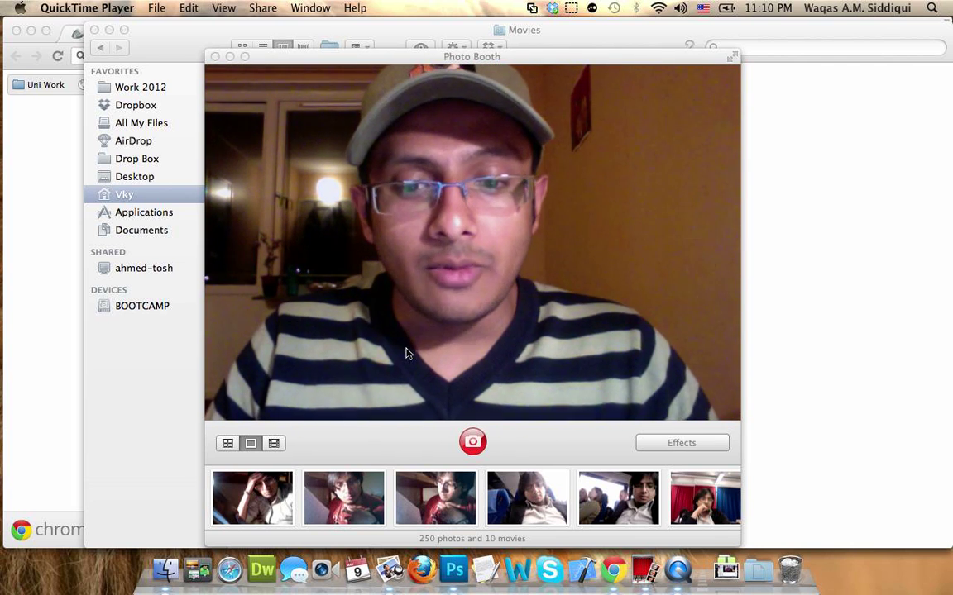
- Minimize the Photo Booth window and switch to Photoshop
left_click(450, 564)
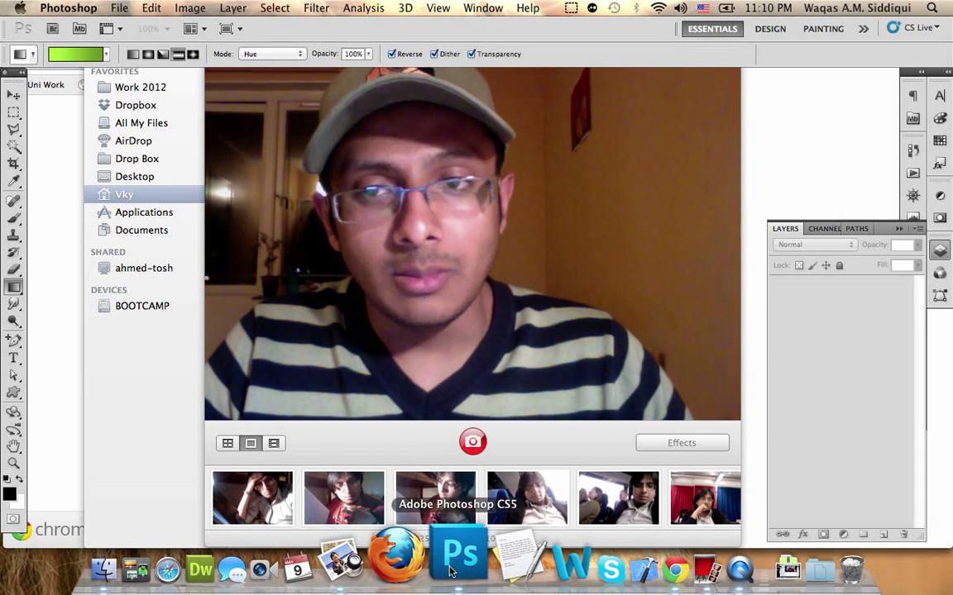
left_click(325, 111)
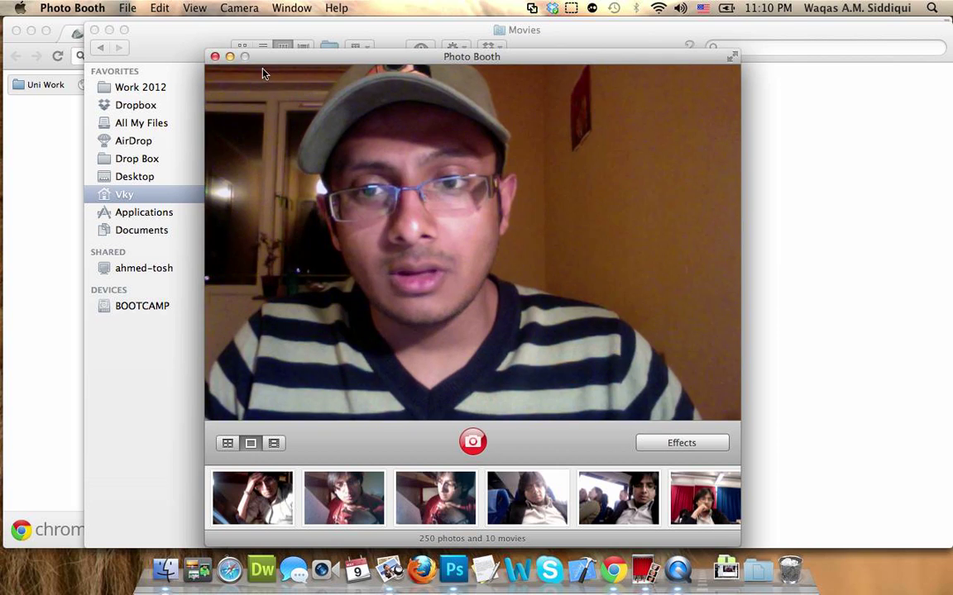
left_click(227, 55)
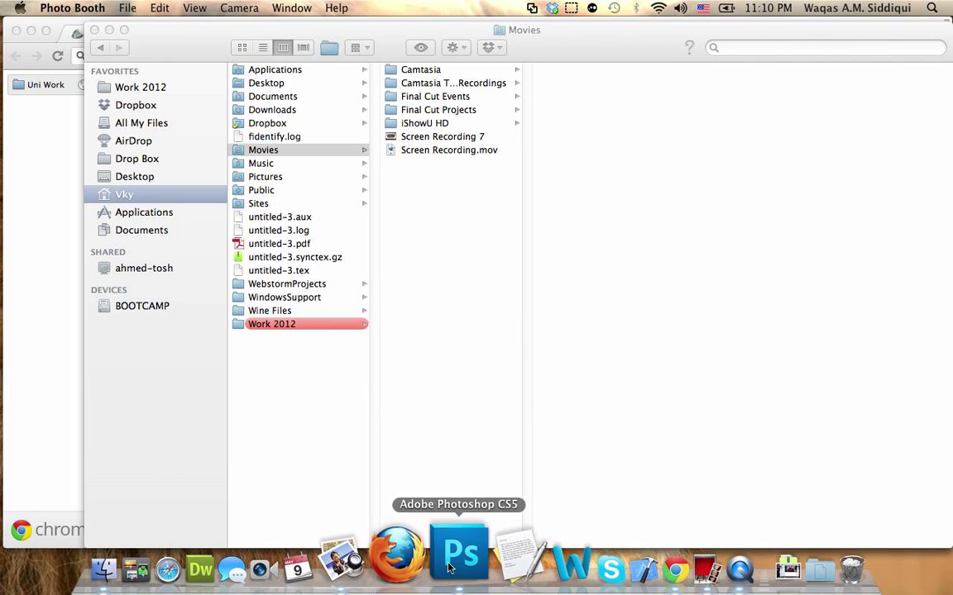
left_click(455, 550)
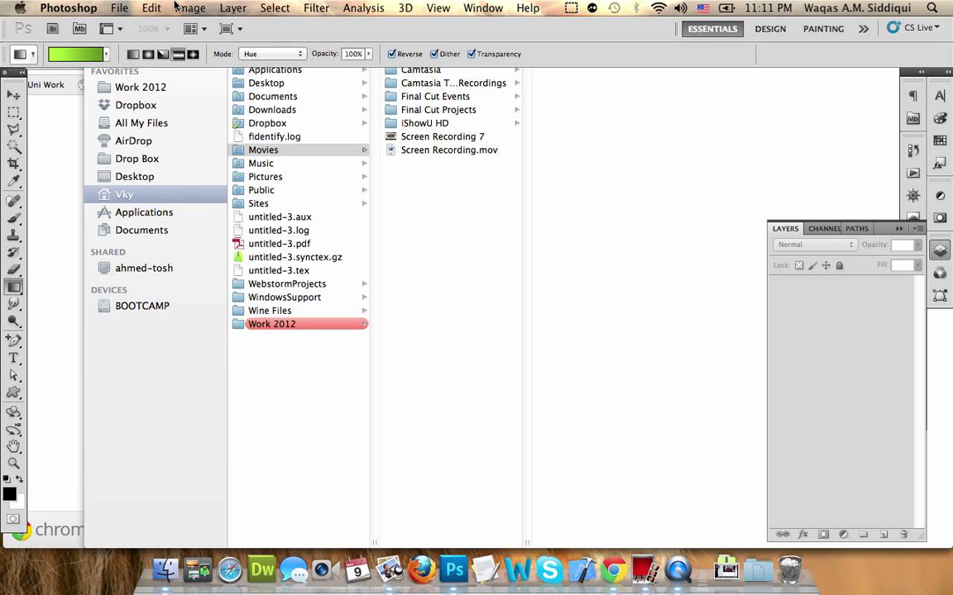
left_click(121, 8)
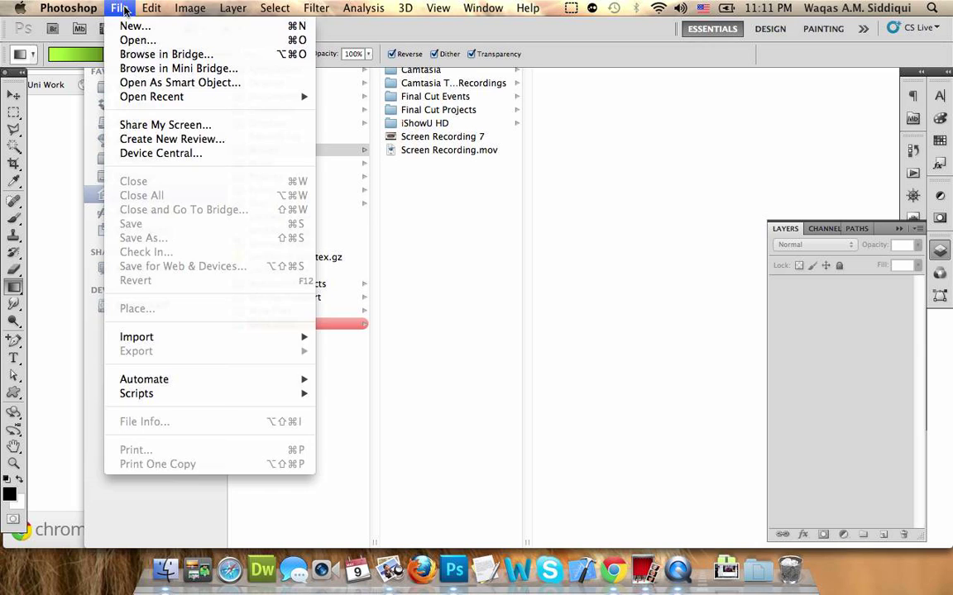
left_click(121, 8)
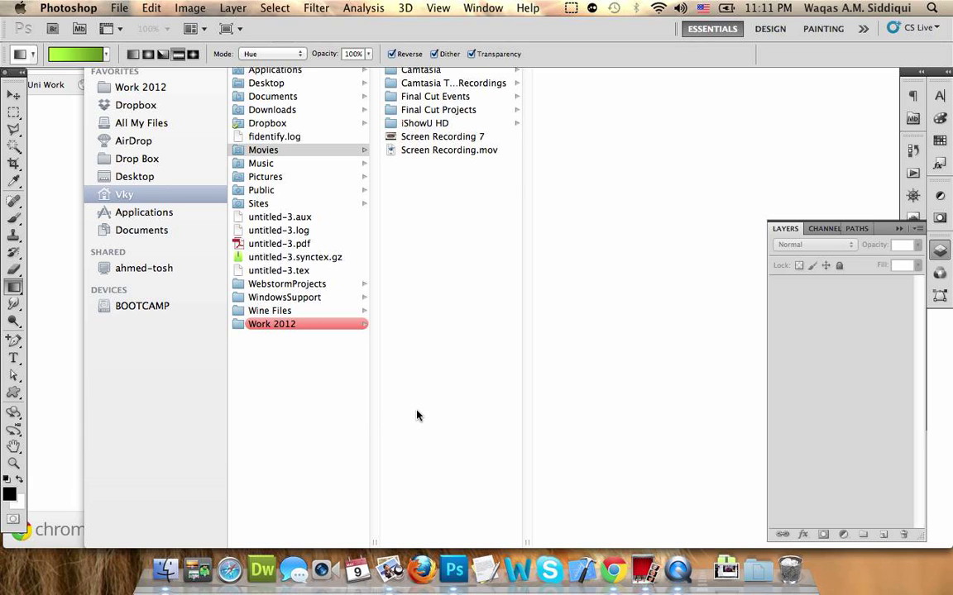
- Clear the Finder, Chrome and cromwell_38.png windows off the desktop and return to Photoshop
left_click(428, 377)
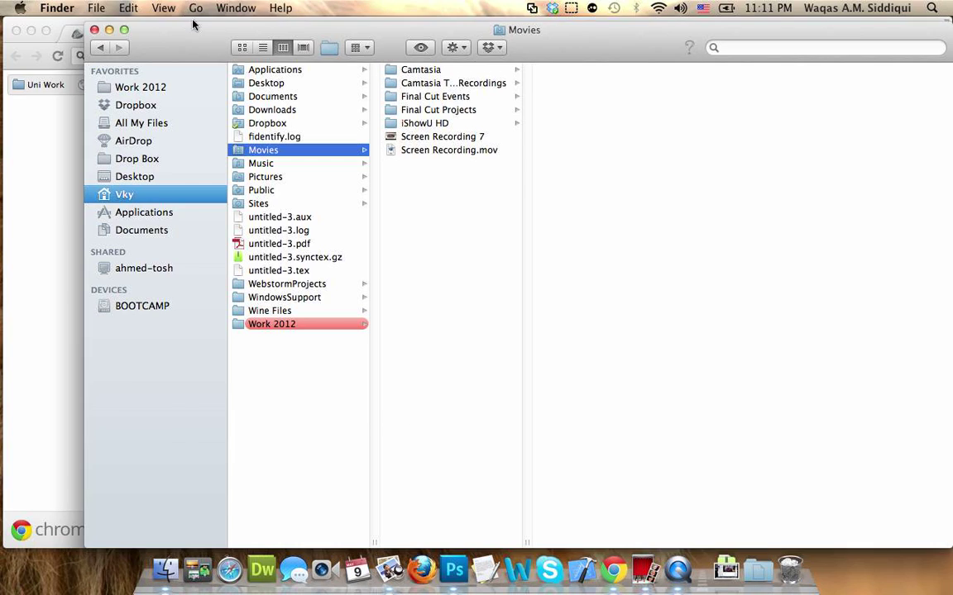
left_click(95, 30)
left_click(31, 33)
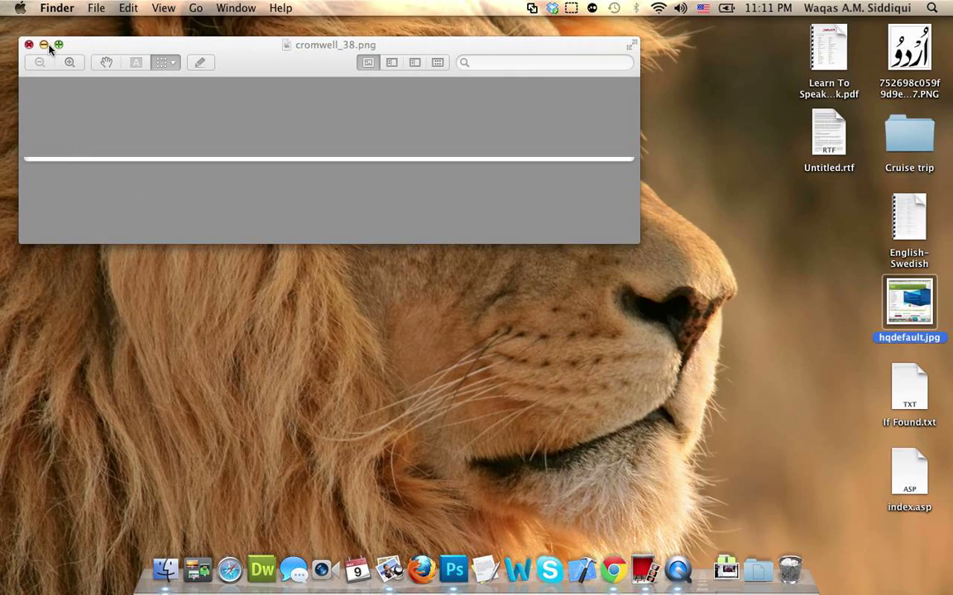
left_click(40, 38)
left_click(460, 555)
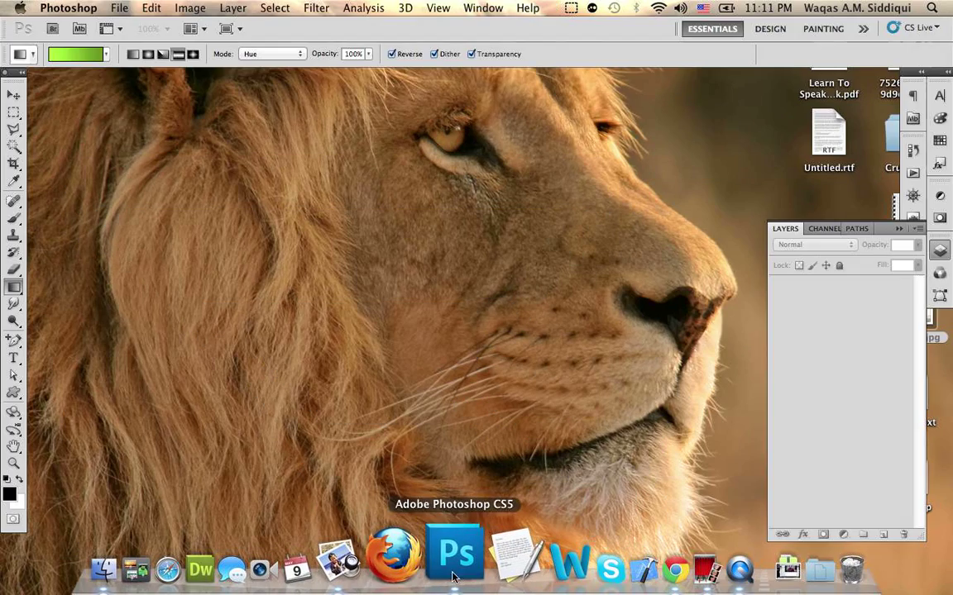
left_click(138, 116)
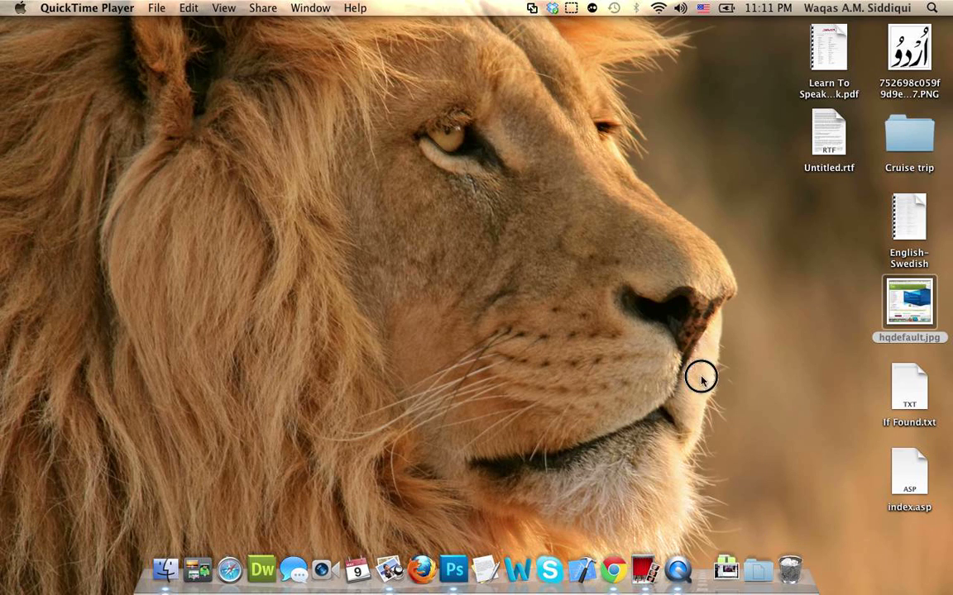
left_click(454, 569)
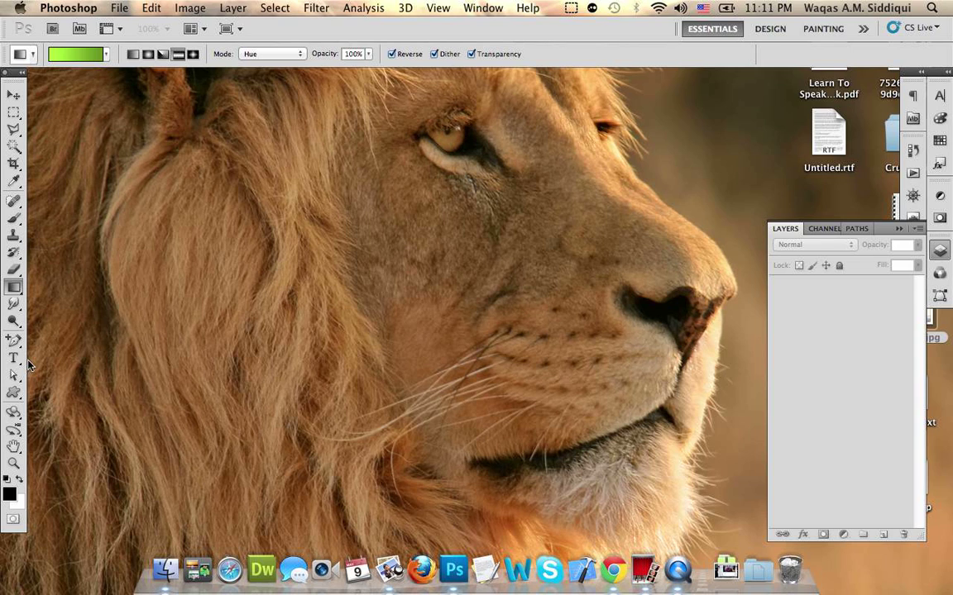
- Collapse the open Layers panel and expand both panel docks to show their full panels
left_click(902, 229)
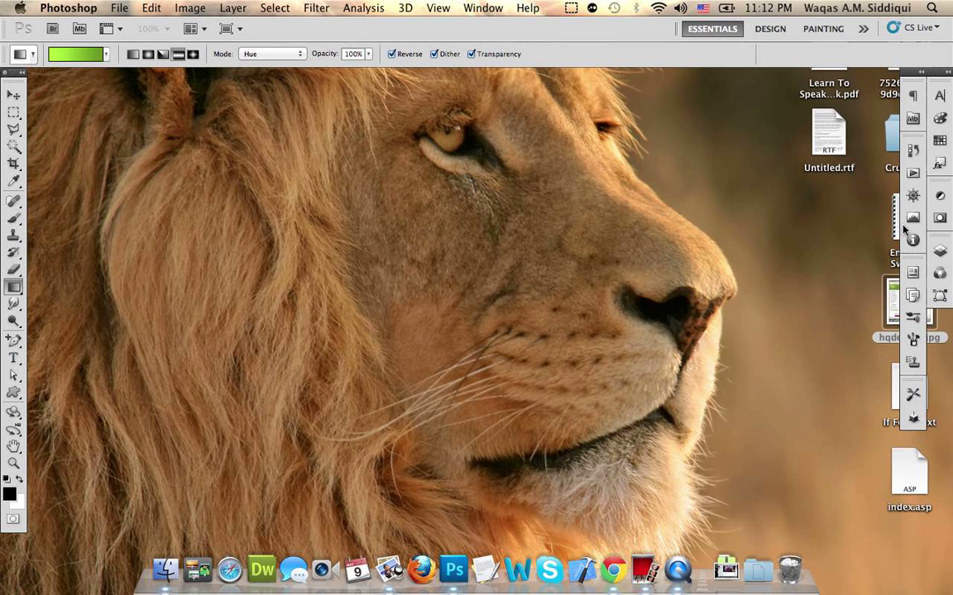
left_click(921, 71)
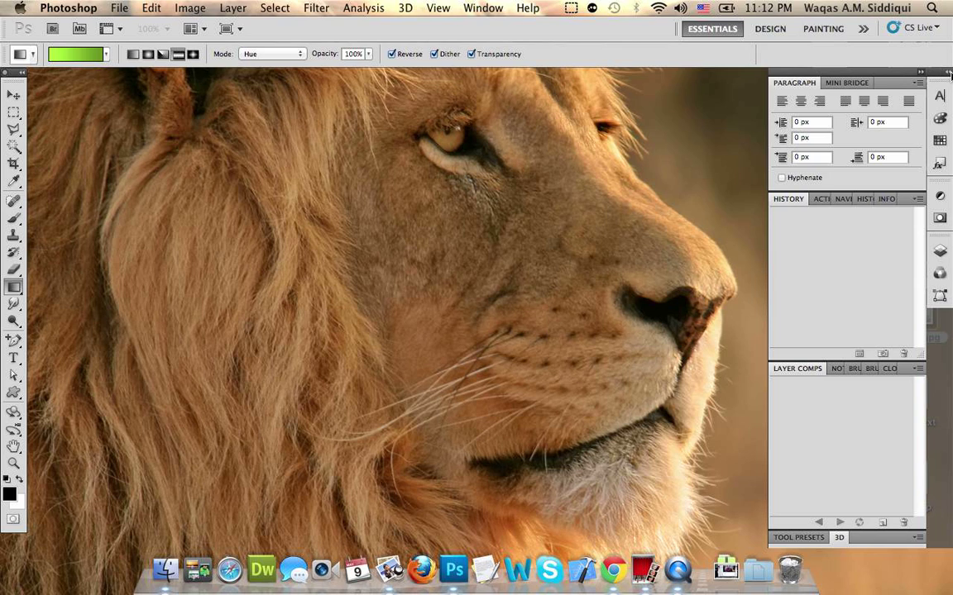
left_click(948, 73)
left_click(948, 73)
left_click(948, 73)
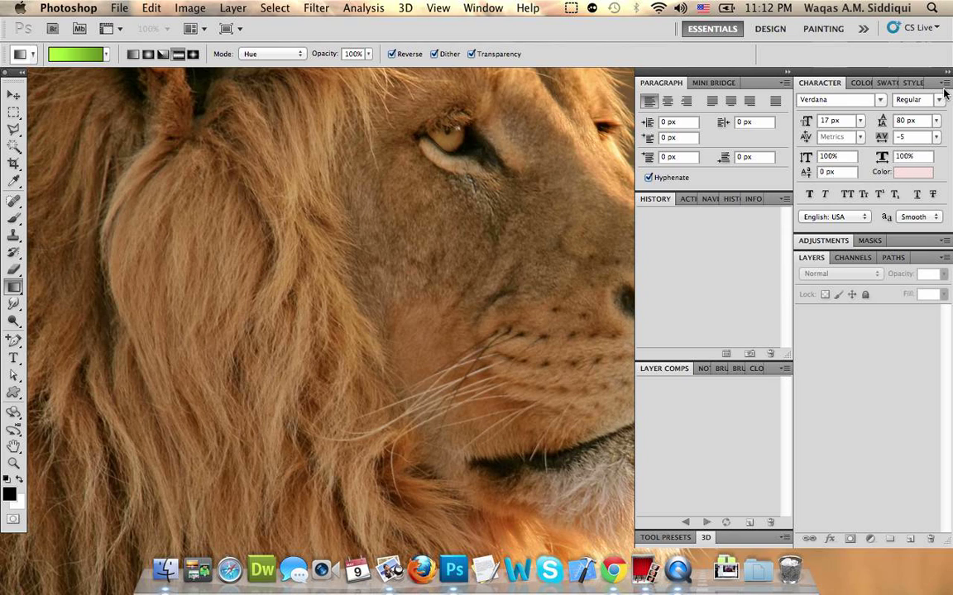
- Minimize the Paragraph, History and Layer Comps panel groups and collapse both panel docks back to icons
double_click(751, 82)
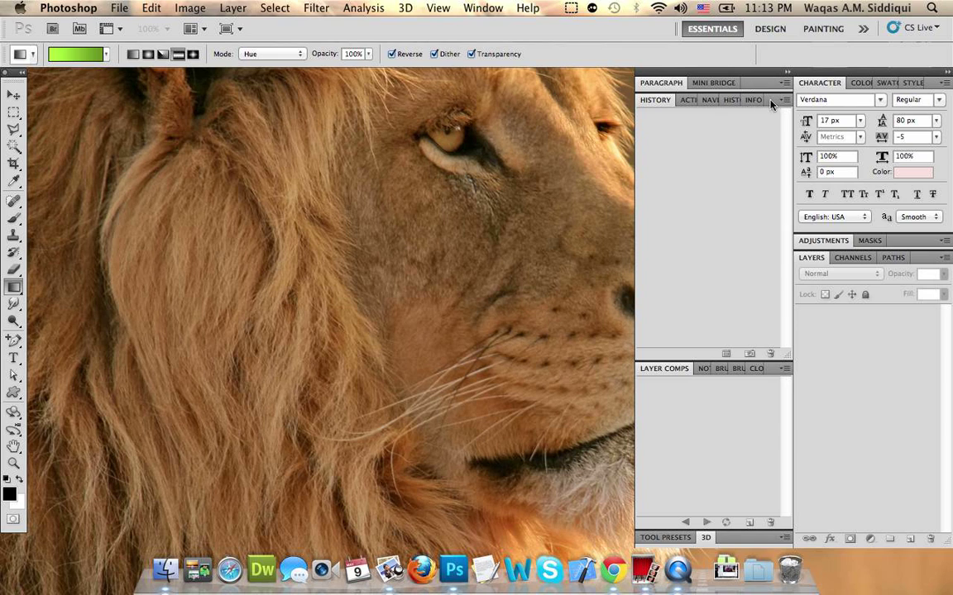
double_click(771, 100)
double_click(771, 118)
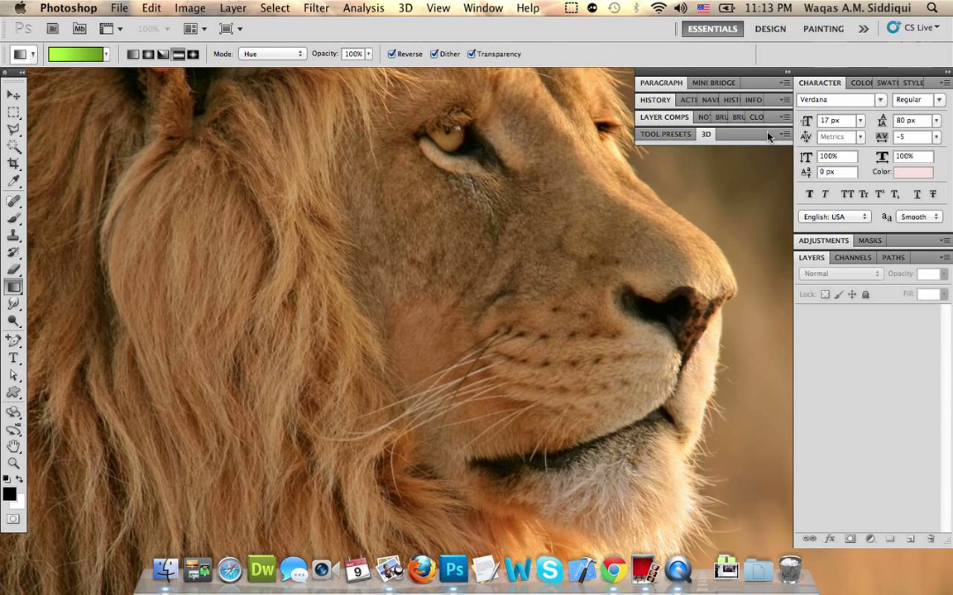
left_click(788, 73)
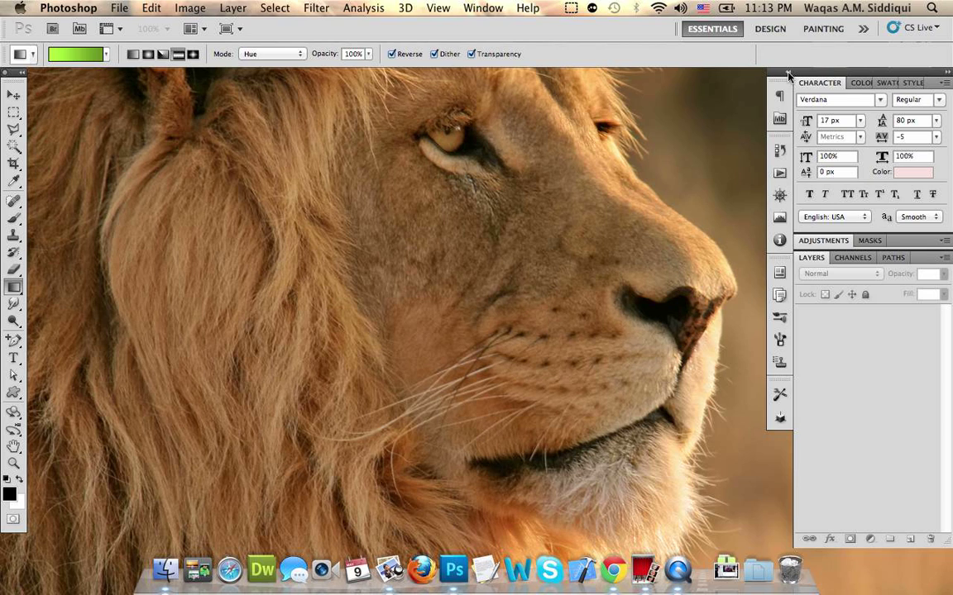
left_click(788, 73)
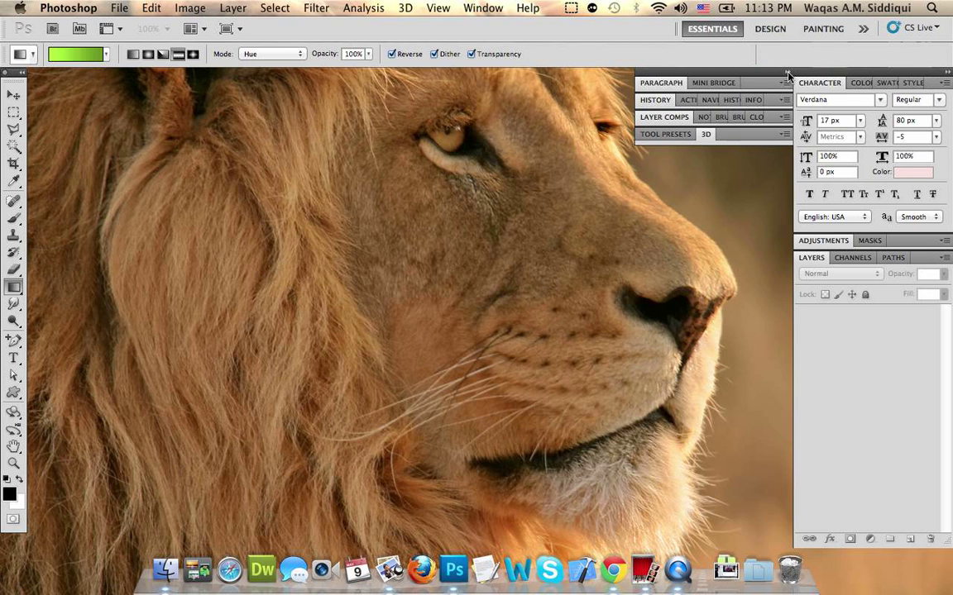
left_click(948, 73)
left_click(921, 73)
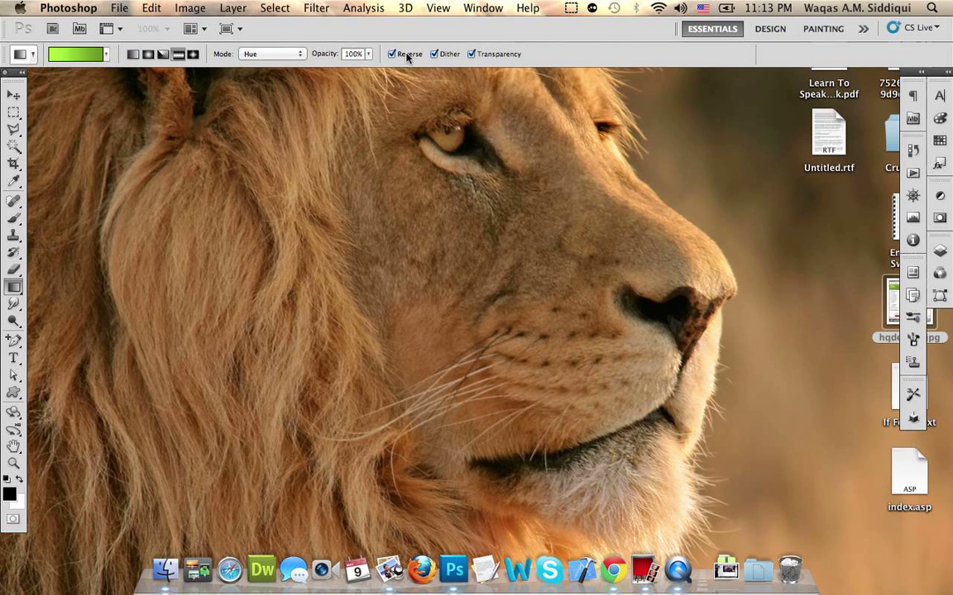
- Compare the options of the Move and Rectangular Marquee tools, leaving the Move tool active
left_click(11, 97)
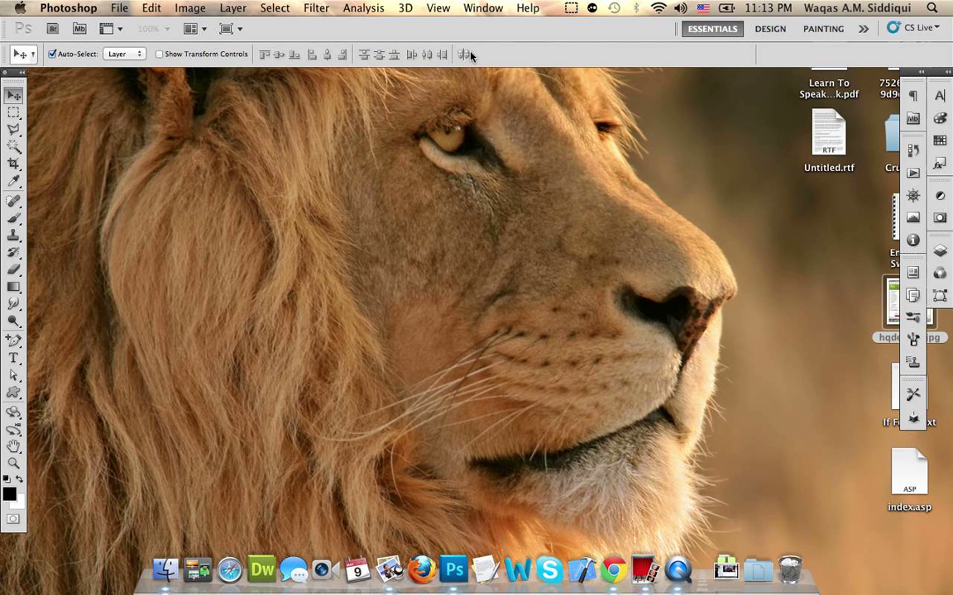
left_click(12, 117)
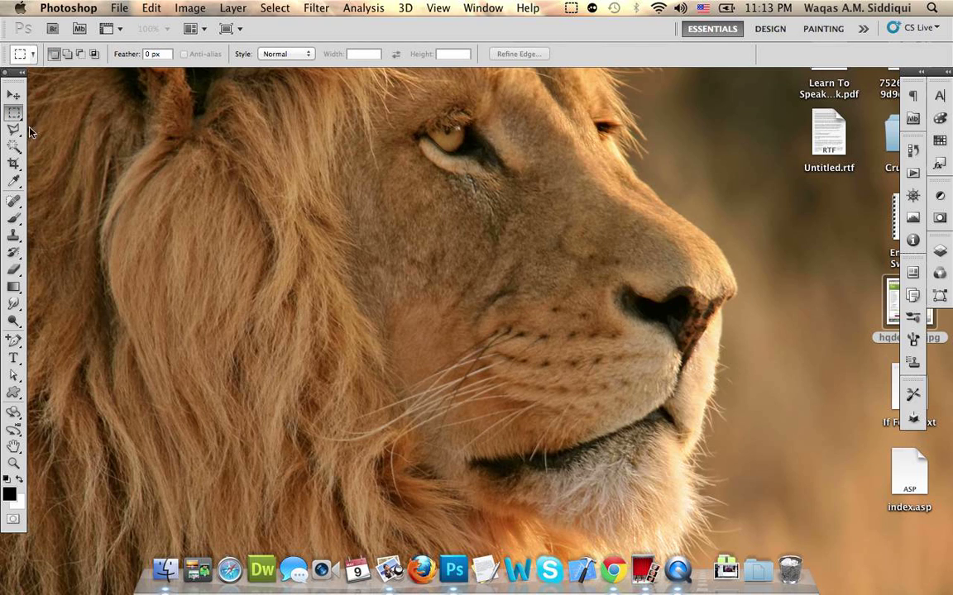
left_click(13, 96)
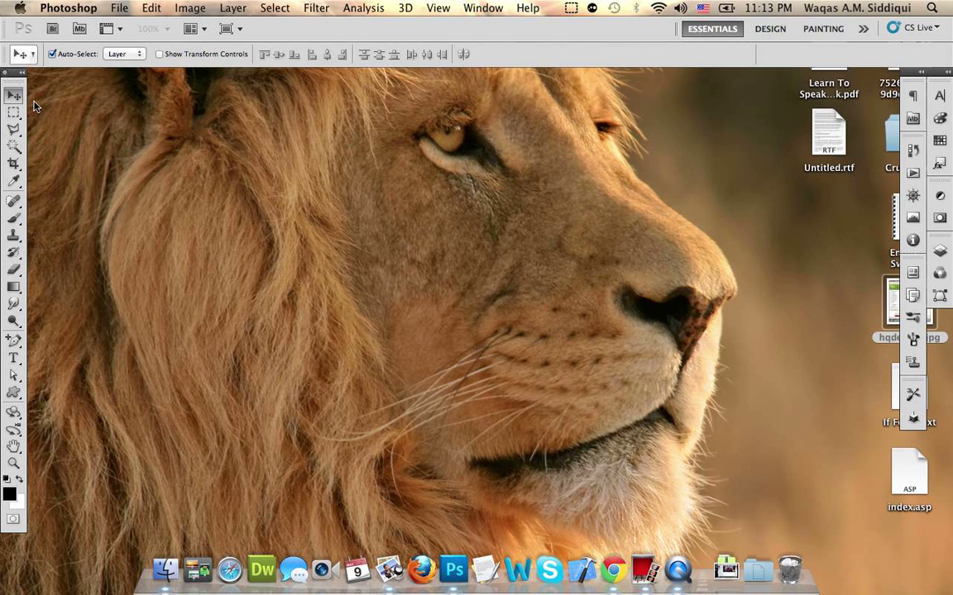
- Start a new document and name it Meri Pehli Website
left_click(121, 10)
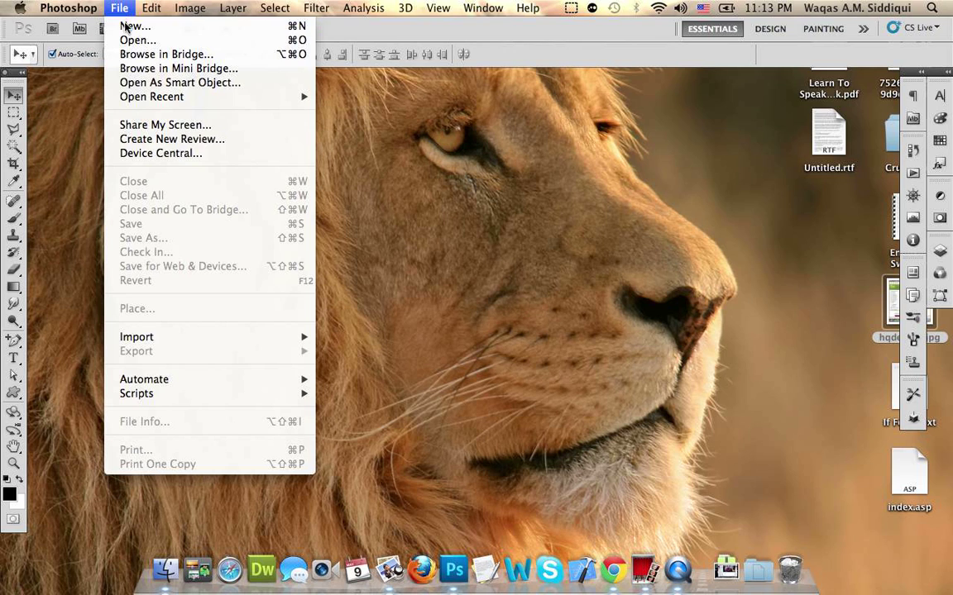
left_click(124, 26)
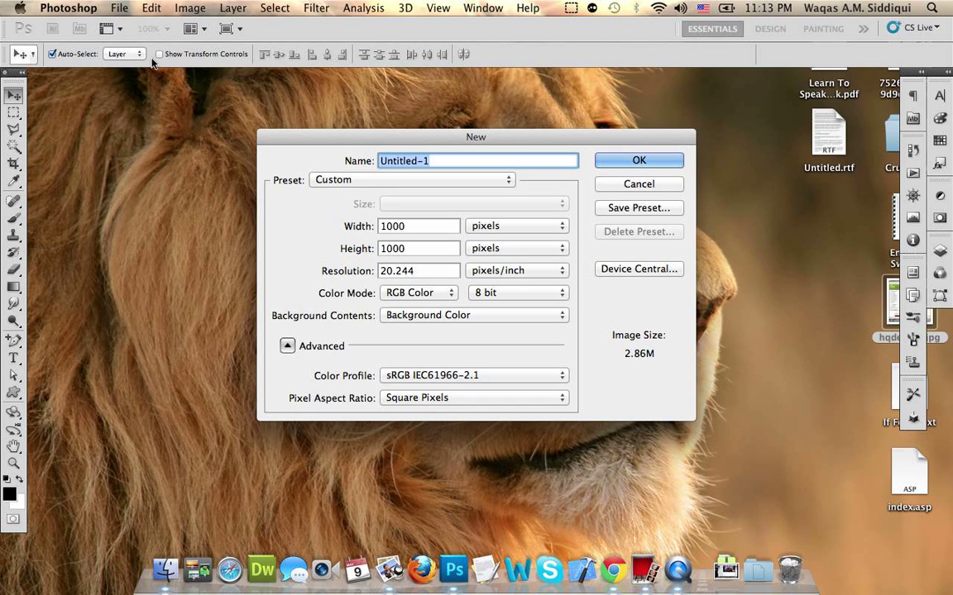
type("Meri Pehl")
type("i webso")
key("BackSpace")
key("BackSpace")
key("BackSpace")
key("BackSpace")
key("BackSpace")
type("Website")
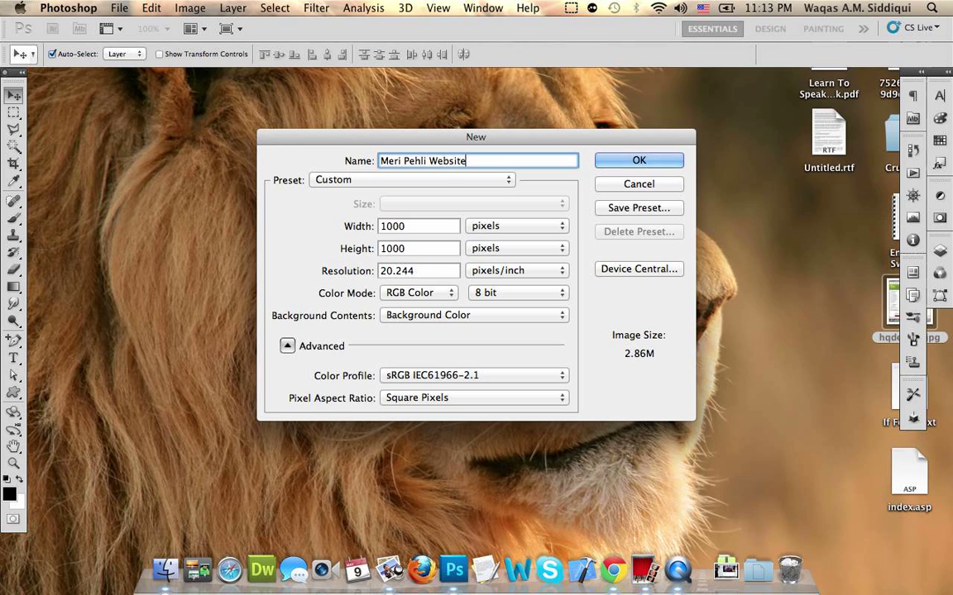
- Try widths of 1024 and 1280 pixels for the new document
double_click(441, 226)
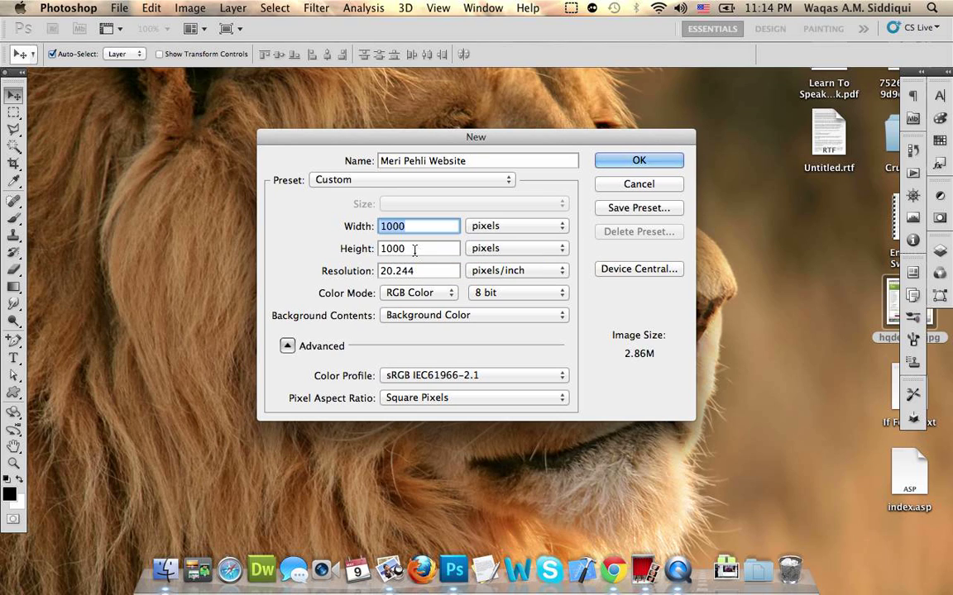
type("1024")
key("BackSpace")
key("BackSpace")
key("BackSpace")
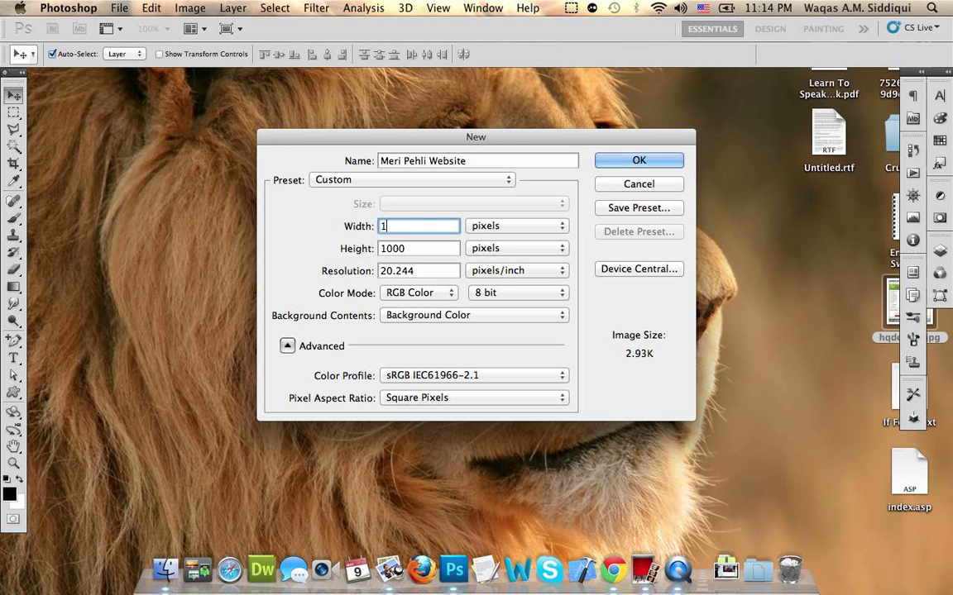
type("280")
key("BackSpace")
key("BackSpace")
key("BackSpace")
- Set the width to 1000 pixels, keep the height at 1000 pixels, and create the document
type("000")
left_click(424, 247)
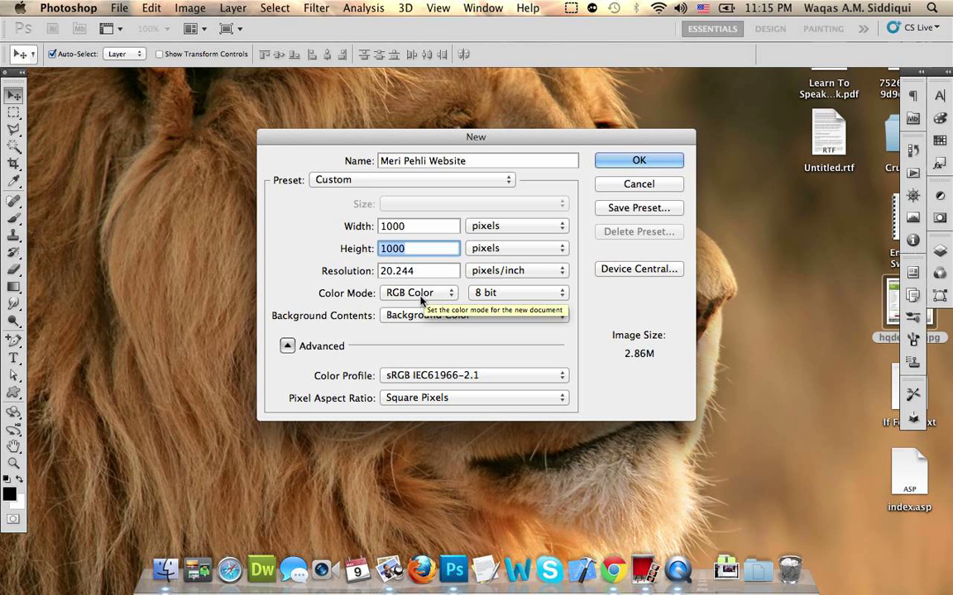
left_click(633, 164)
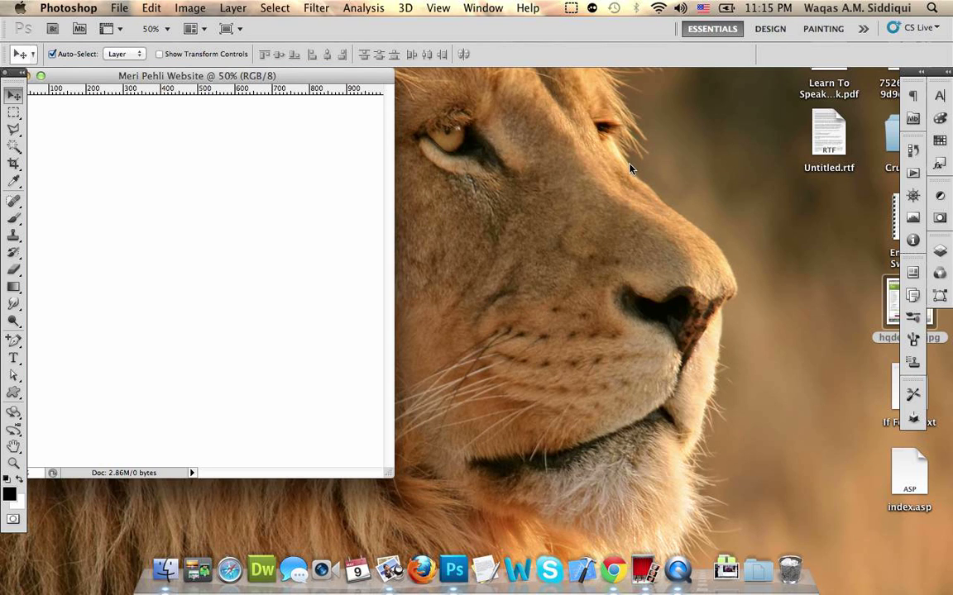
- Display the new document at 100% zoom and position its window between the tools and the panel docks, with the canvas's upper edge in view
left_click_drag(318, 76, 476, 80)
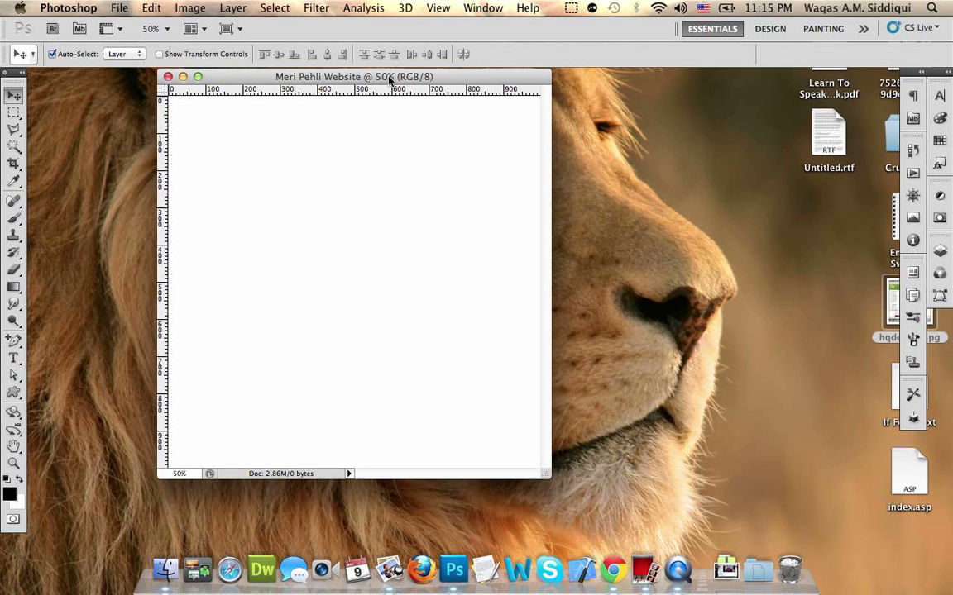
double_click(13, 464)
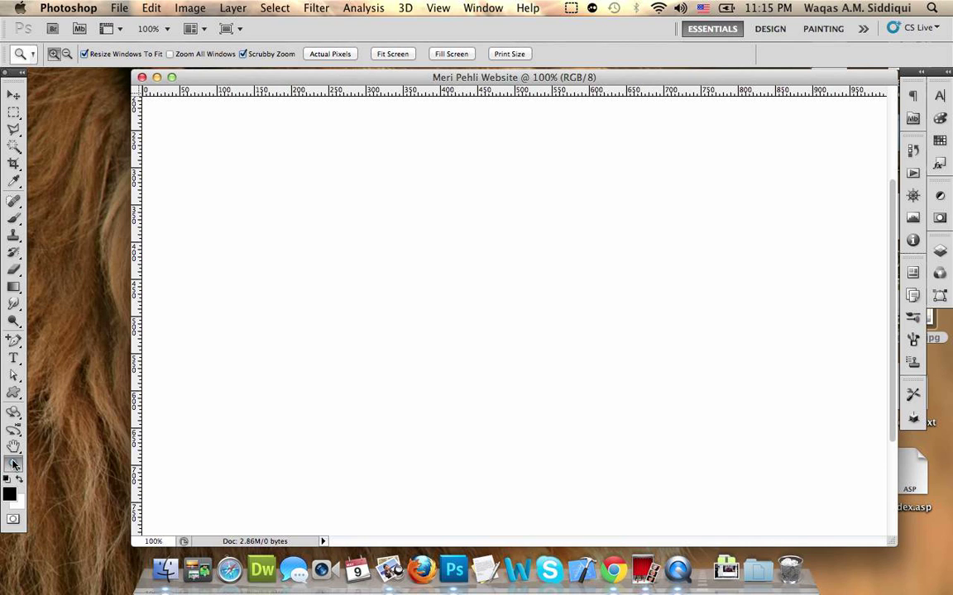
left_click_drag(610, 76, 562, 78)
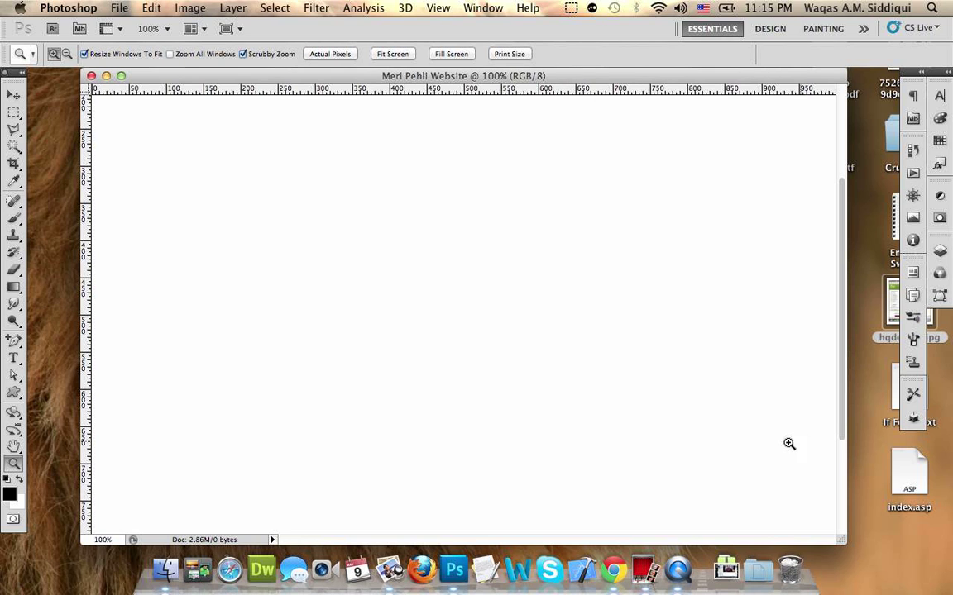
left_click(838, 477)
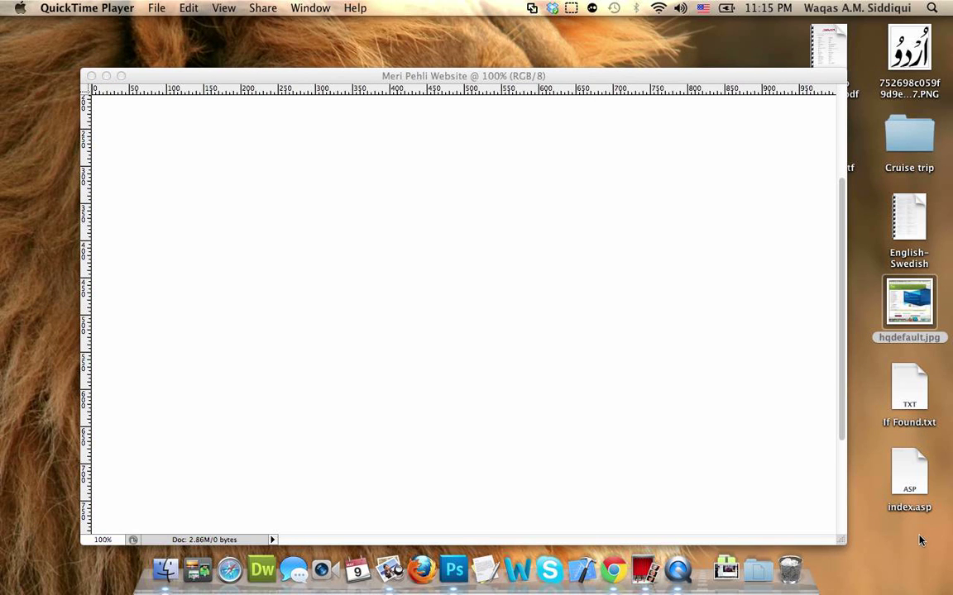
left_click(377, 73)
scroll(778, 327, "down", 10)
scroll(745, 390, "up", 15)
scroll(743, 380, "up", 6)
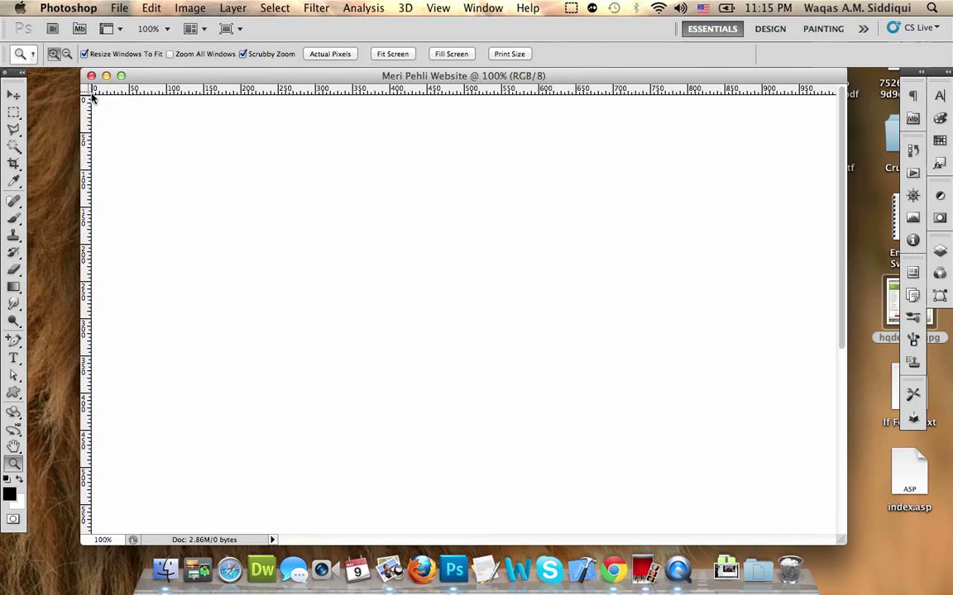
- Hide the document rulers and show them again
left_click(13, 145)
left_click(437, 10)
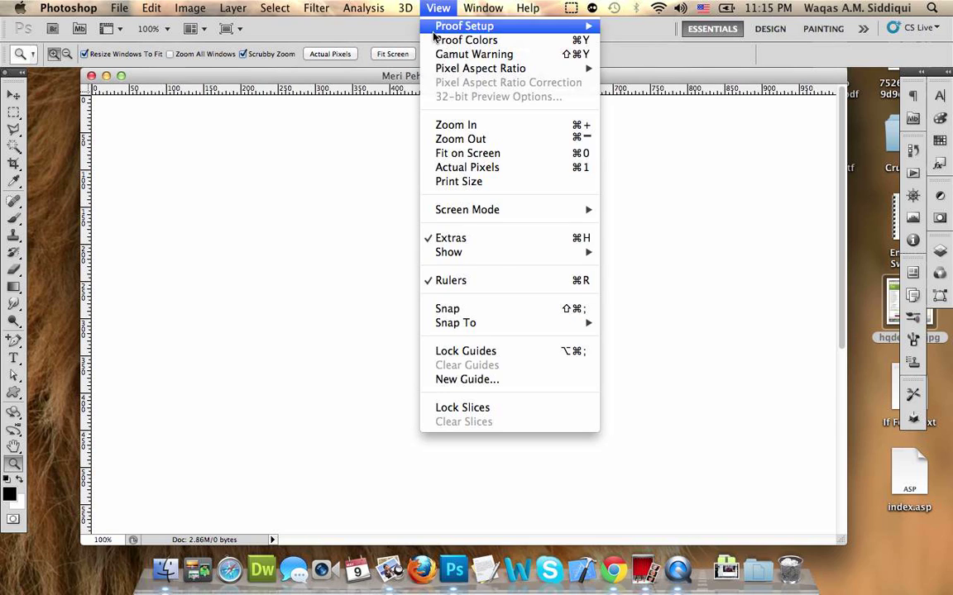
left_click(508, 281)
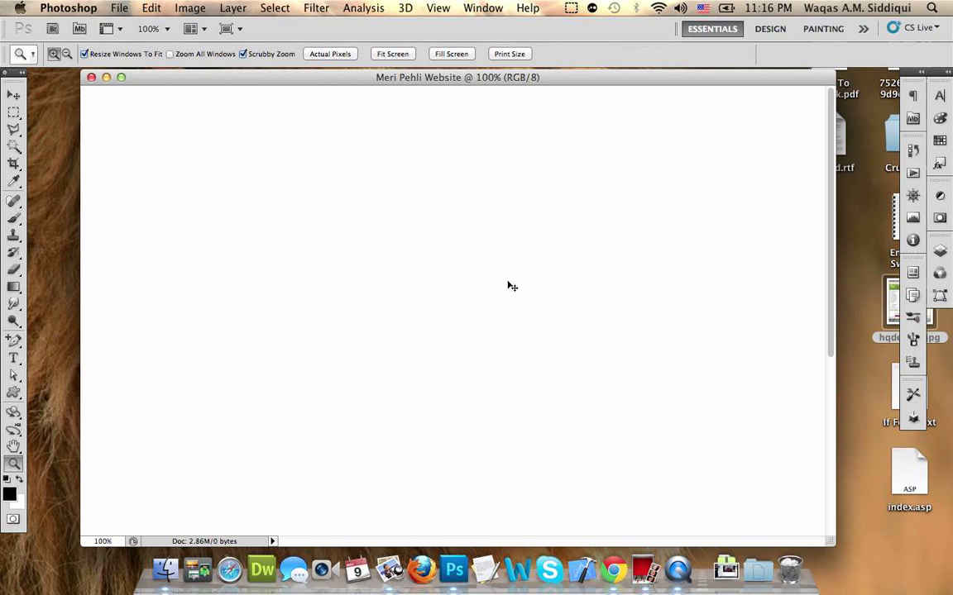
key("super+r")
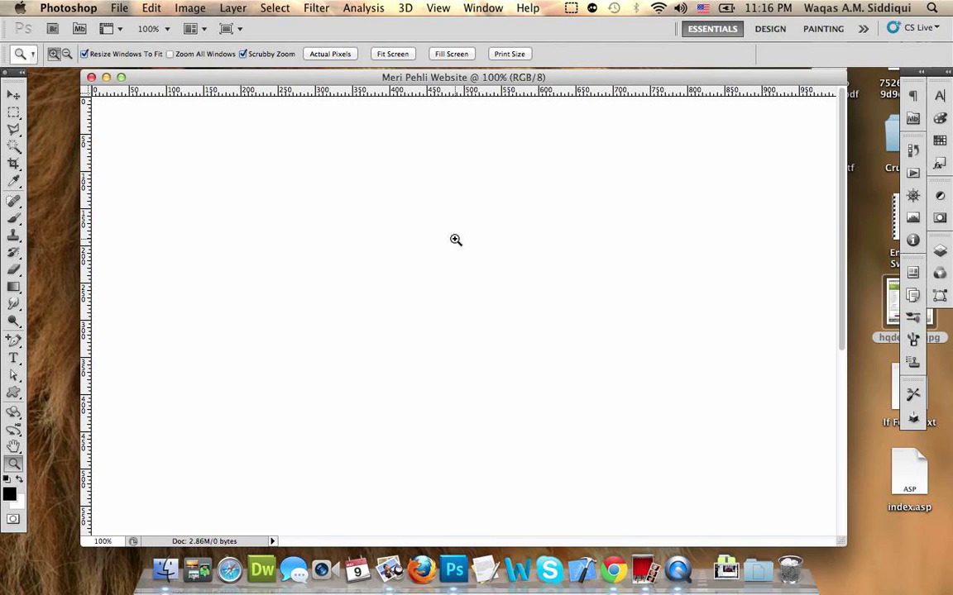
- Try the Red and Orange presets in the Gradient Editor and discard the choice
left_click(12, 288)
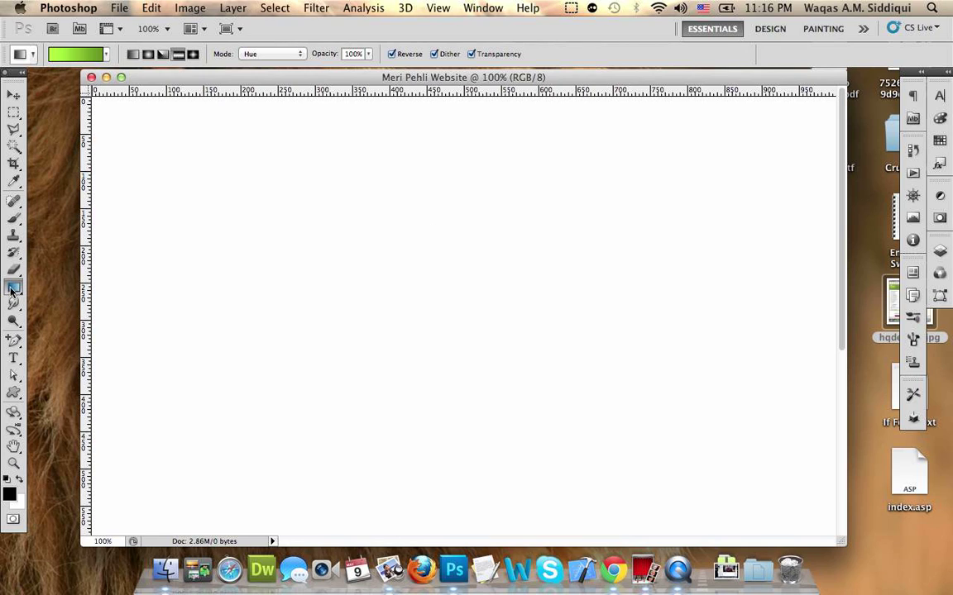
left_click(76, 55)
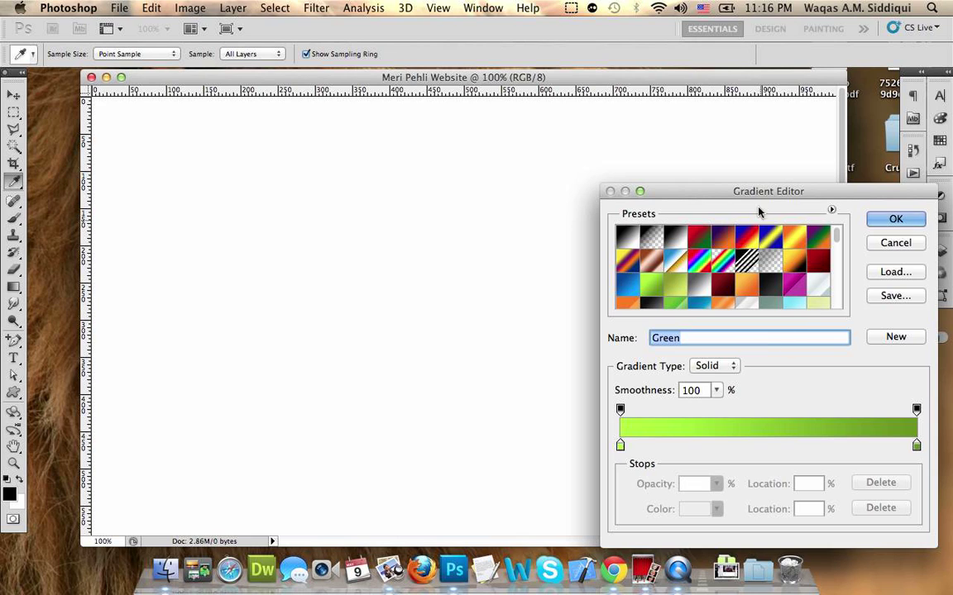
left_click_drag(760, 187, 493, 132)
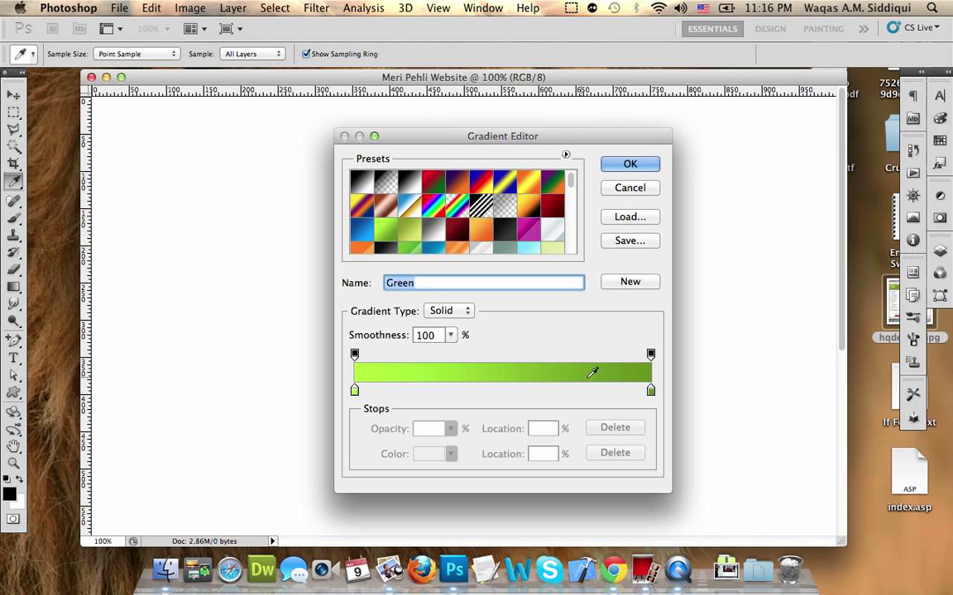
left_click(556, 212)
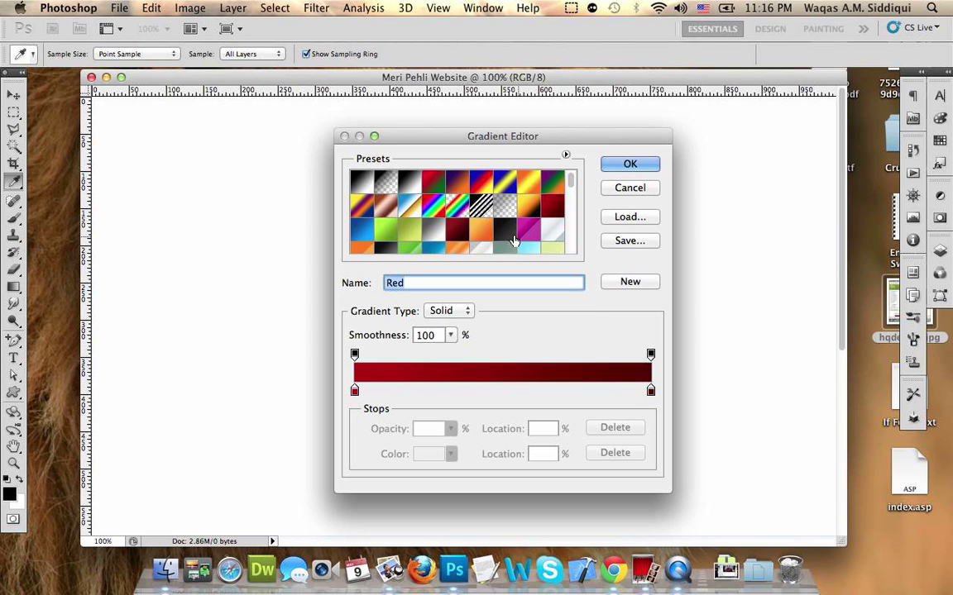
left_click(362, 248)
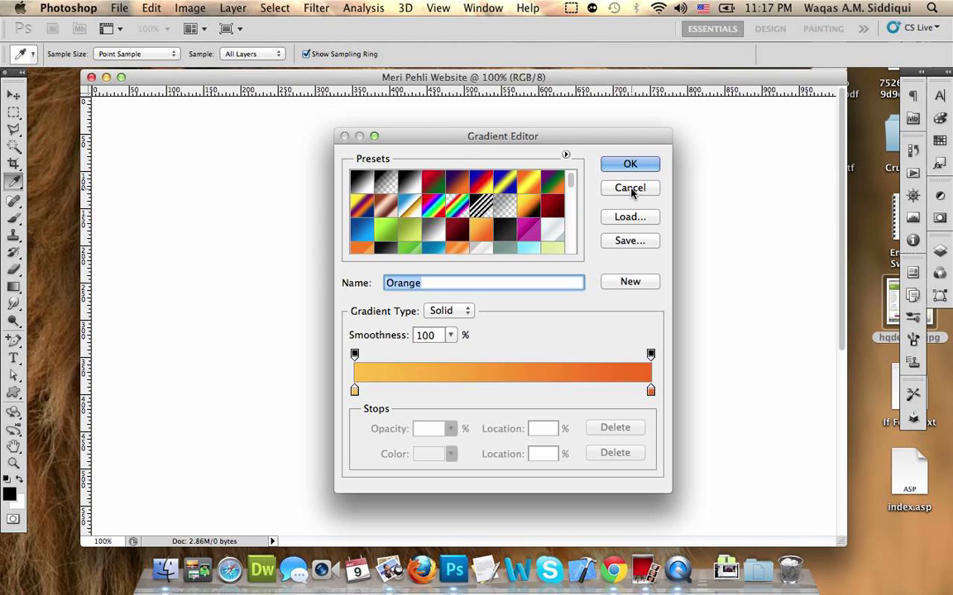
left_click(630, 189)
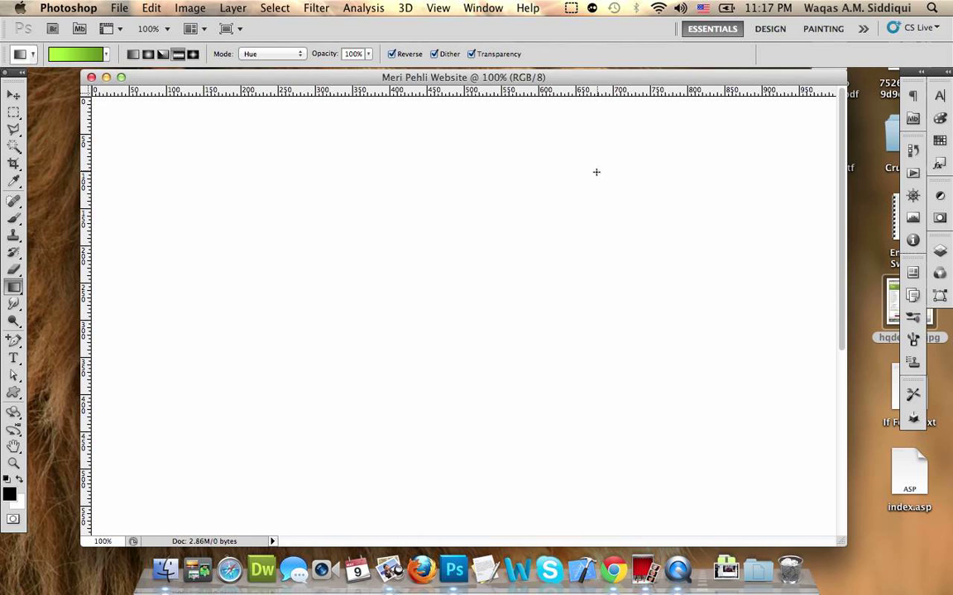
- Switch to Chrome, open deviantart.com and go to the Web Interfaces category under Designs & Interfaces
left_click(614, 554)
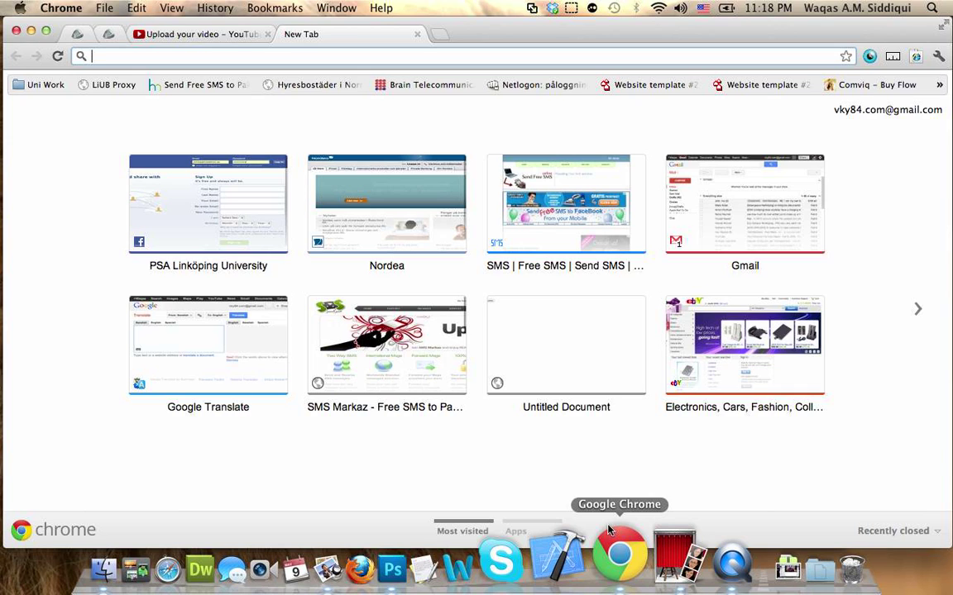
type("dev")
key("Return")
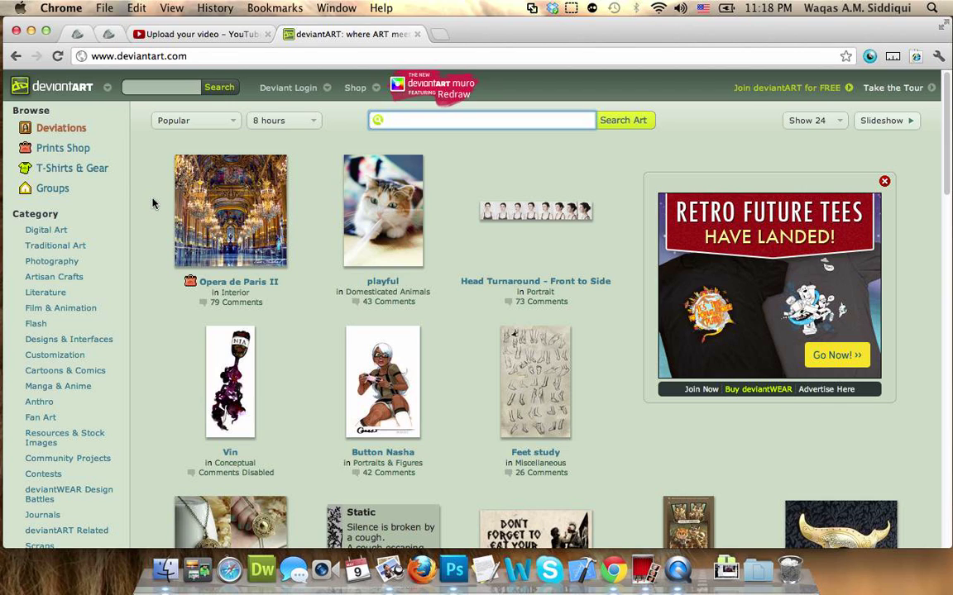
left_click(50, 340)
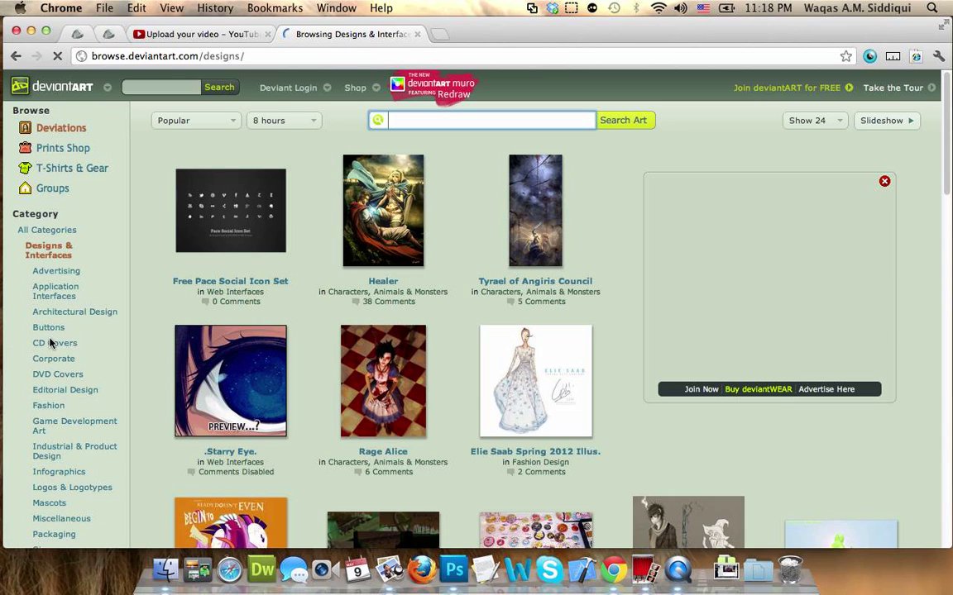
scroll(54, 403, "down", 3)
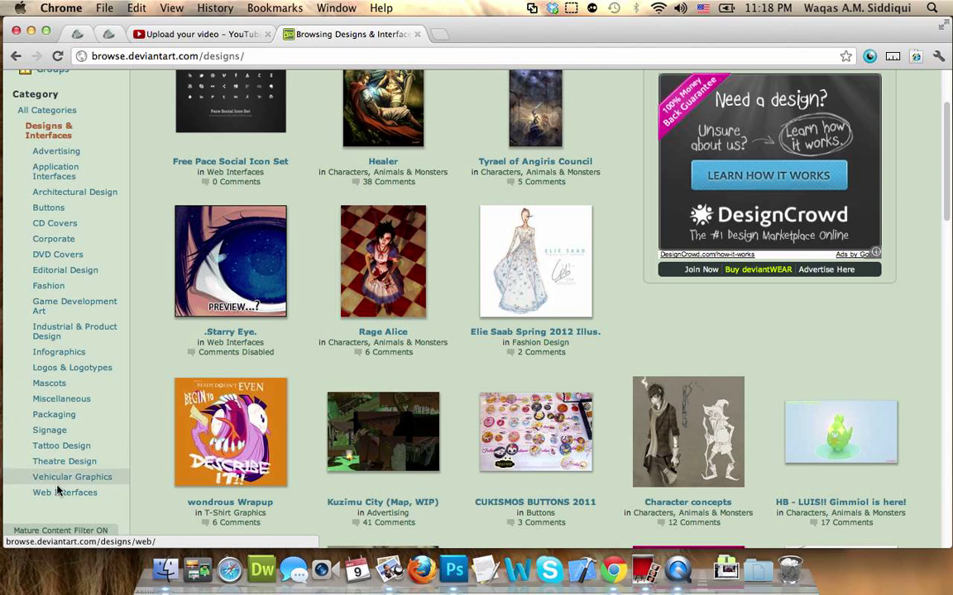
left_click(58, 491)
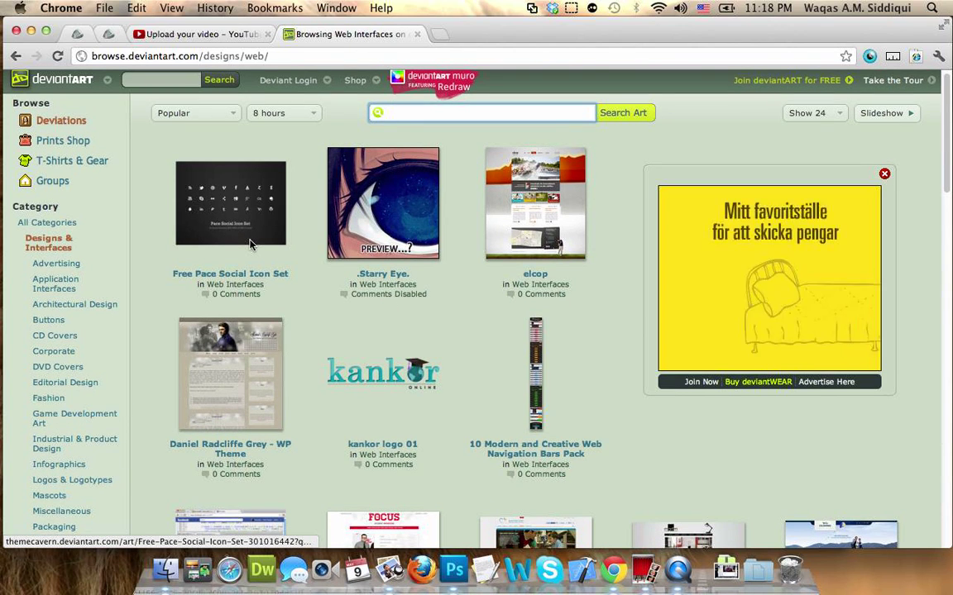
- Browse the Web Interfaces thumbnails for website design inspiration, continuing onto the second page of designs
scroll(251, 246, "down", 3)
scroll(251, 246, "down", 8)
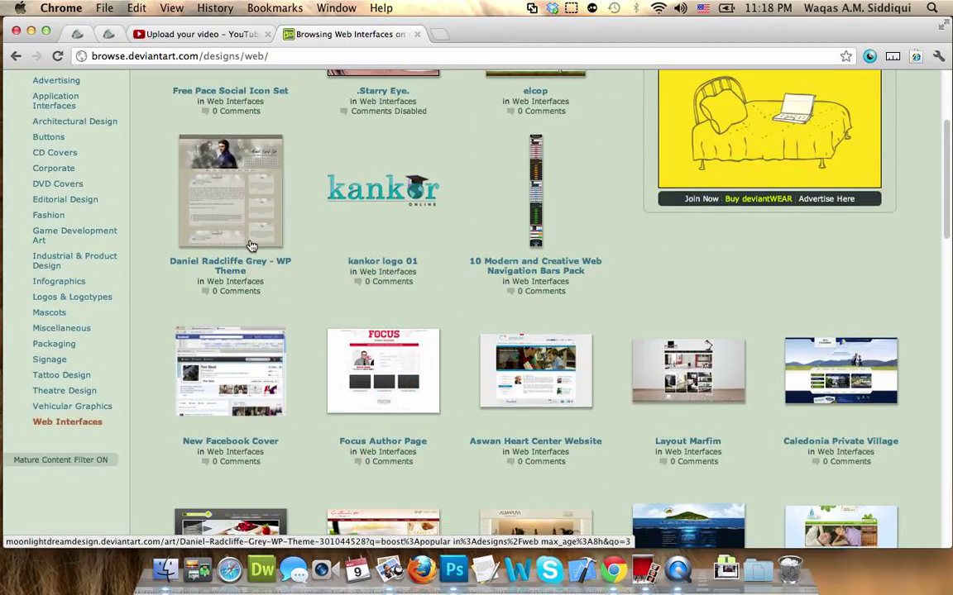
scroll(252, 246, "down", 5)
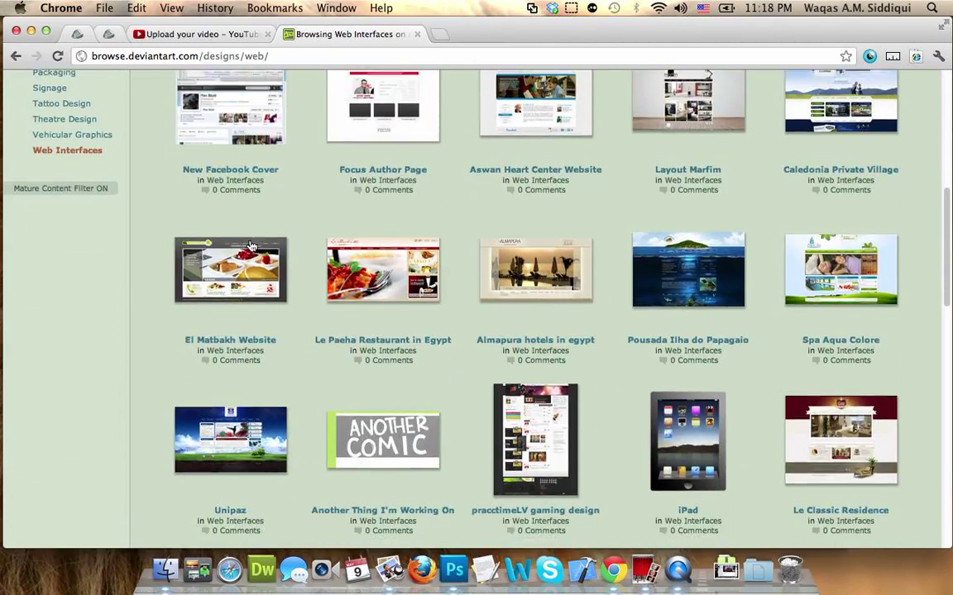
scroll(252, 245, "down", 4)
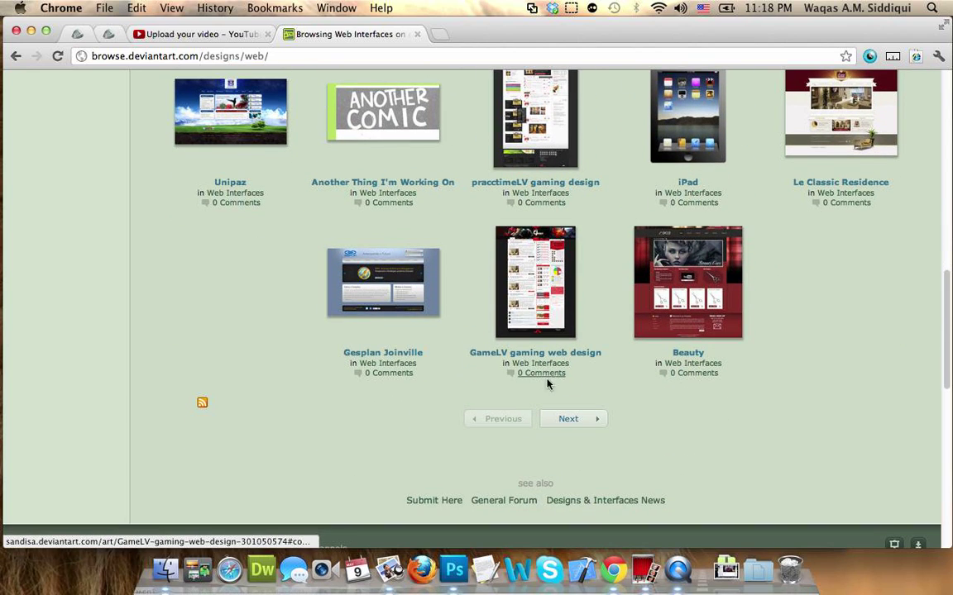
left_click(572, 423)
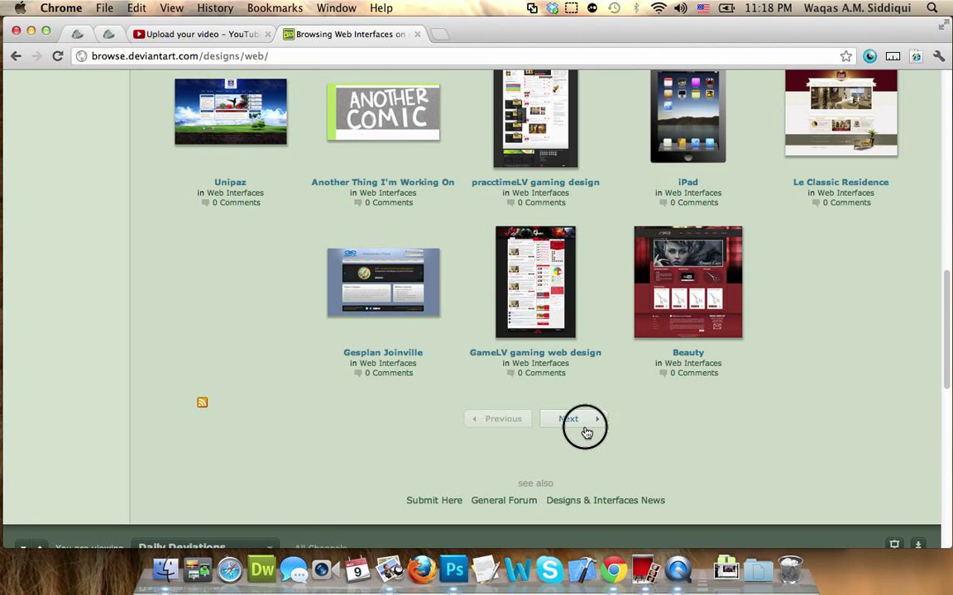
left_click(569, 420)
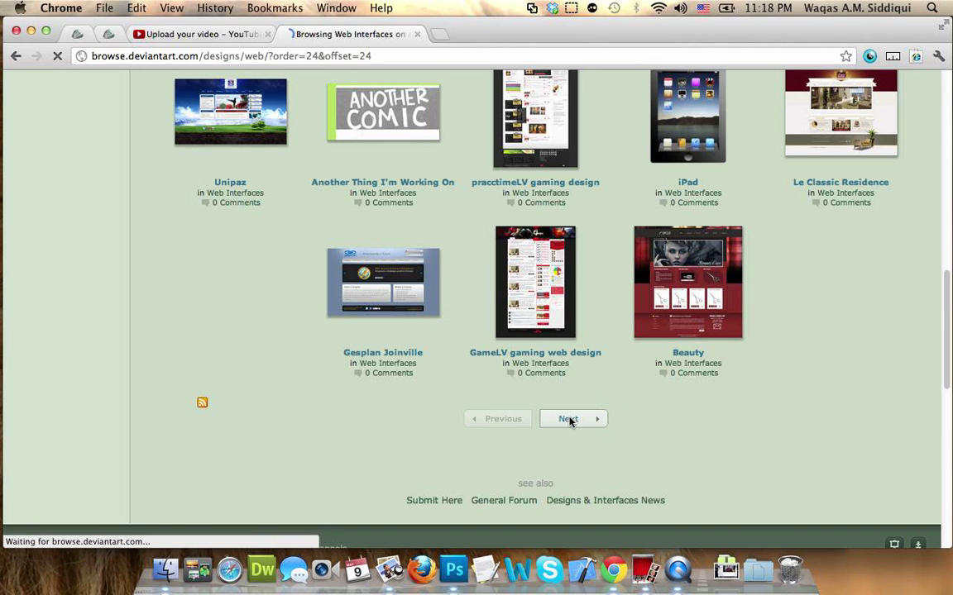
scroll(468, 284, "down", 5)
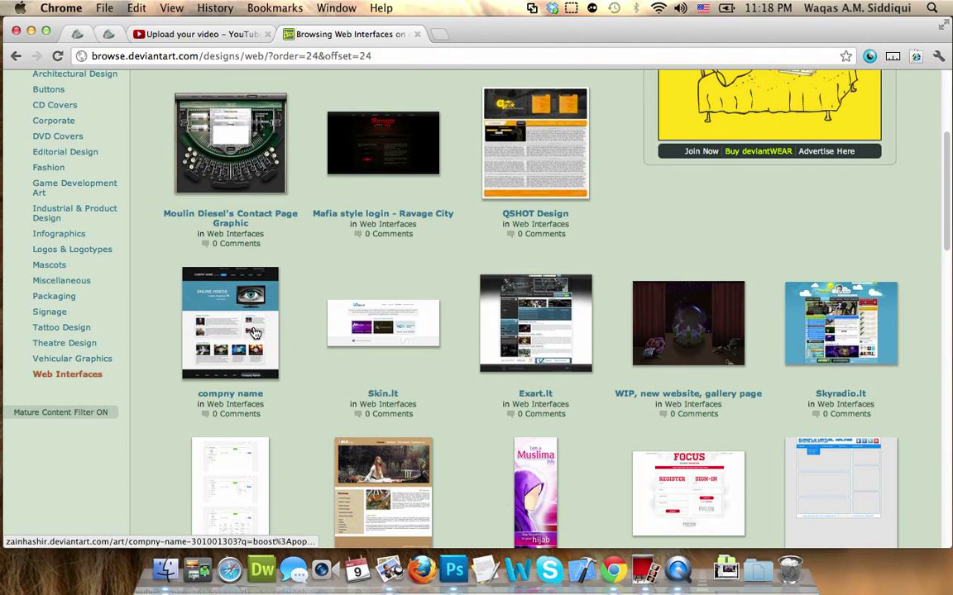
- Open the "compny name" design at full size and examine its page layout below the header
left_click(254, 332)
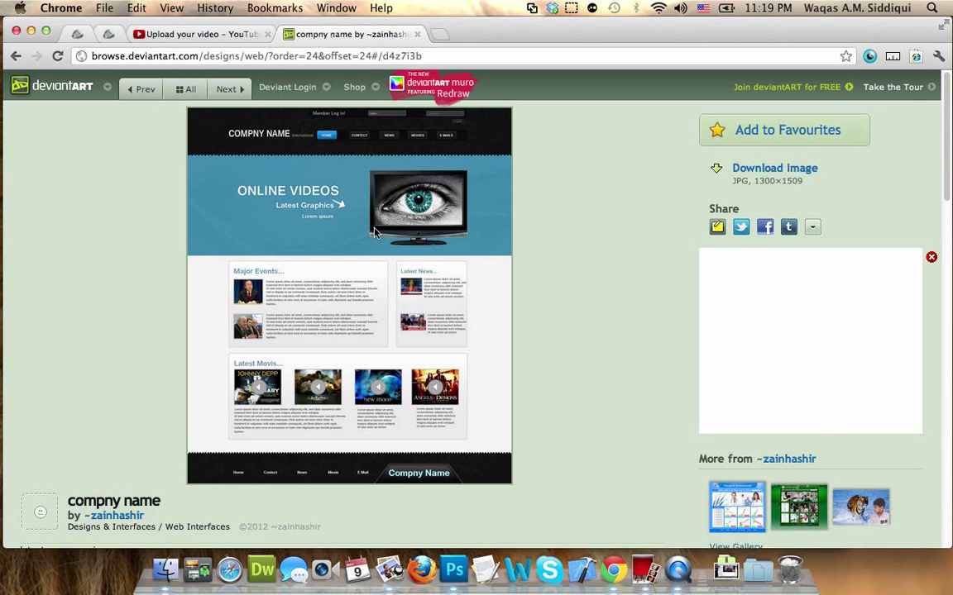
left_click(364, 199)
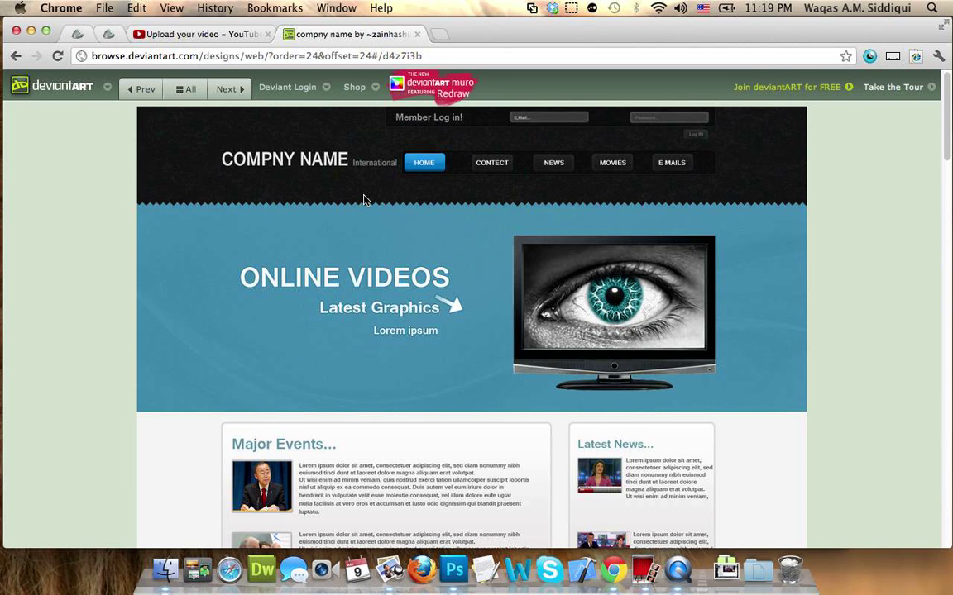
scroll(364, 200, "down", 8)
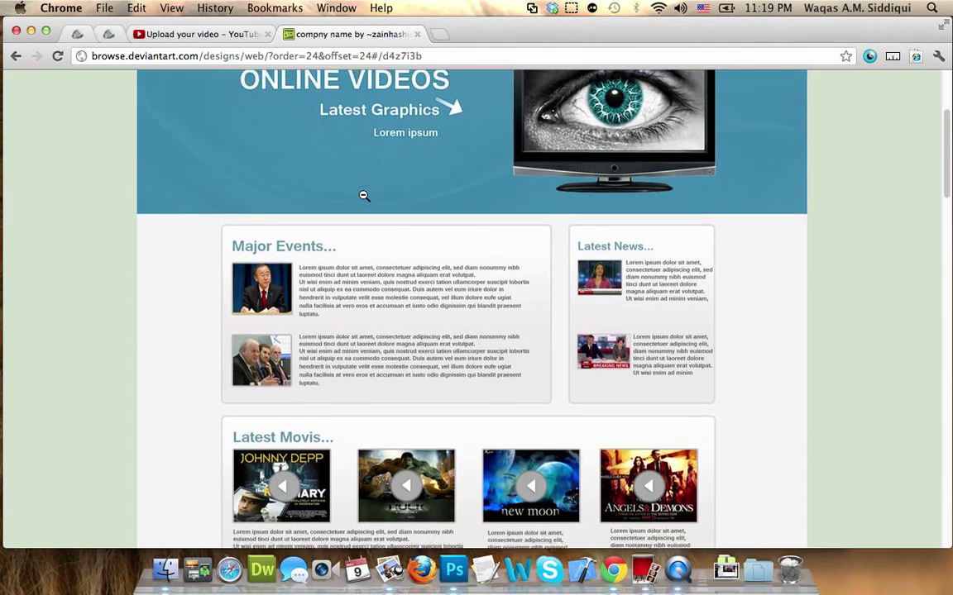
scroll(364, 196, "down", 10)
scroll(363, 194, "up", 15)
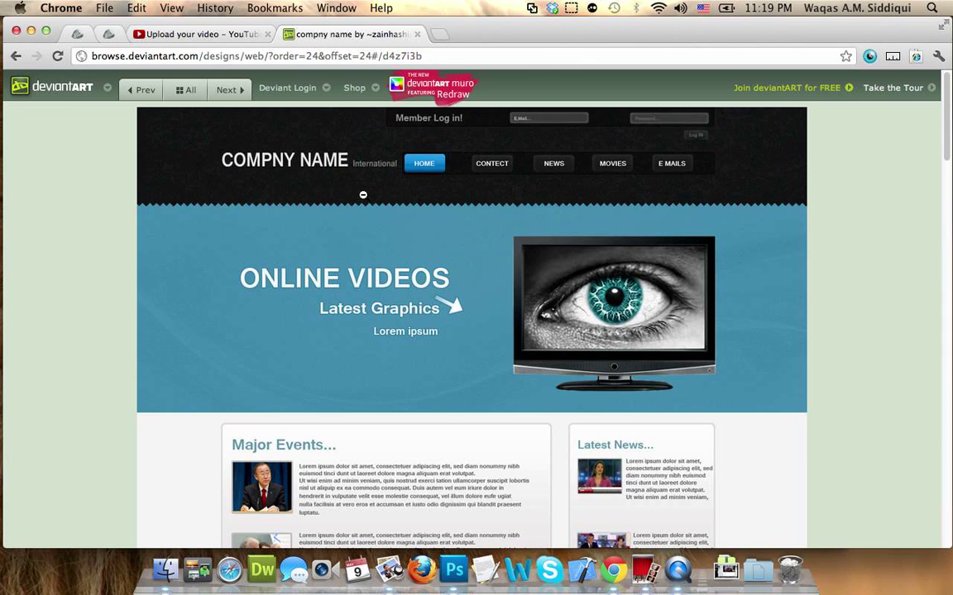
- Switch to Photoshop, move the document window below the reference site's header, and set the canvas width to 1200 pixels
left_click(460, 561)
left_click_drag(330, 77, 335, 229)
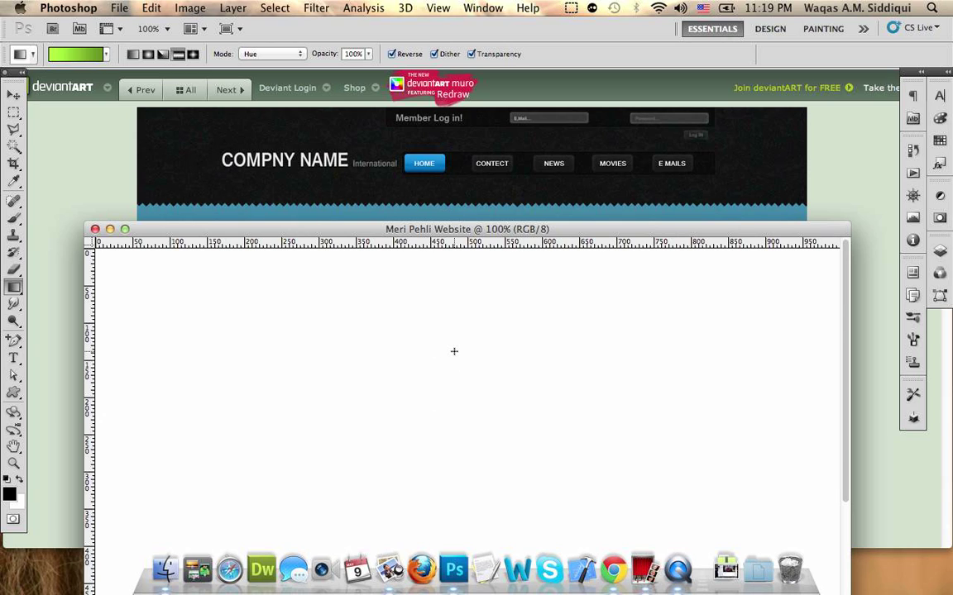
left_click(191, 8)
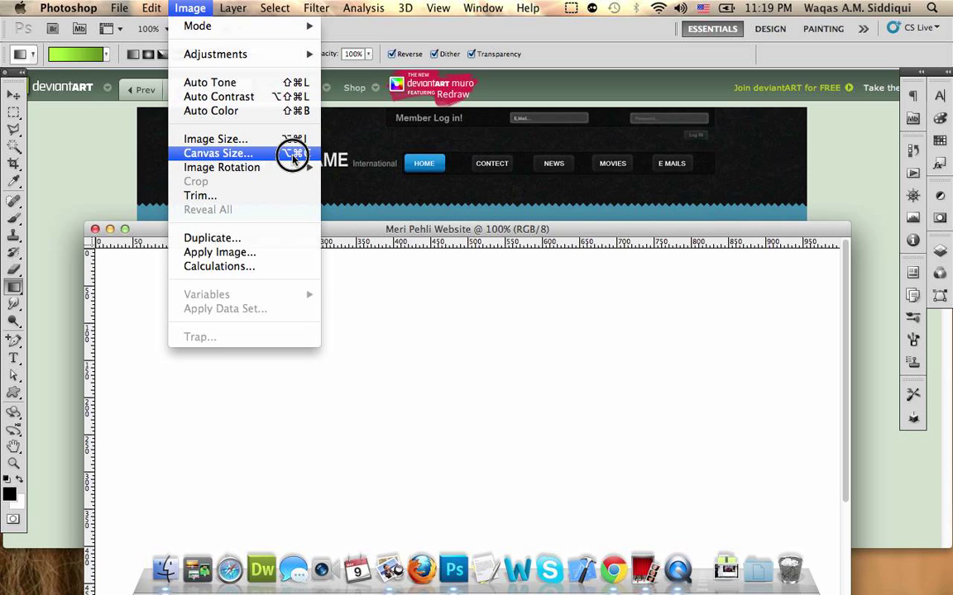
left_click(301, 157)
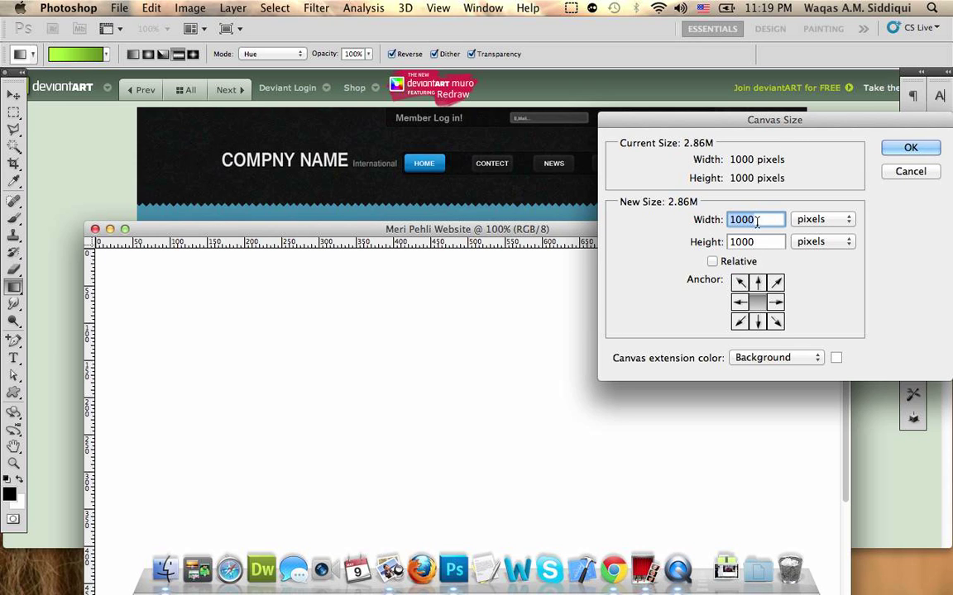
type("1250")
key("Return")
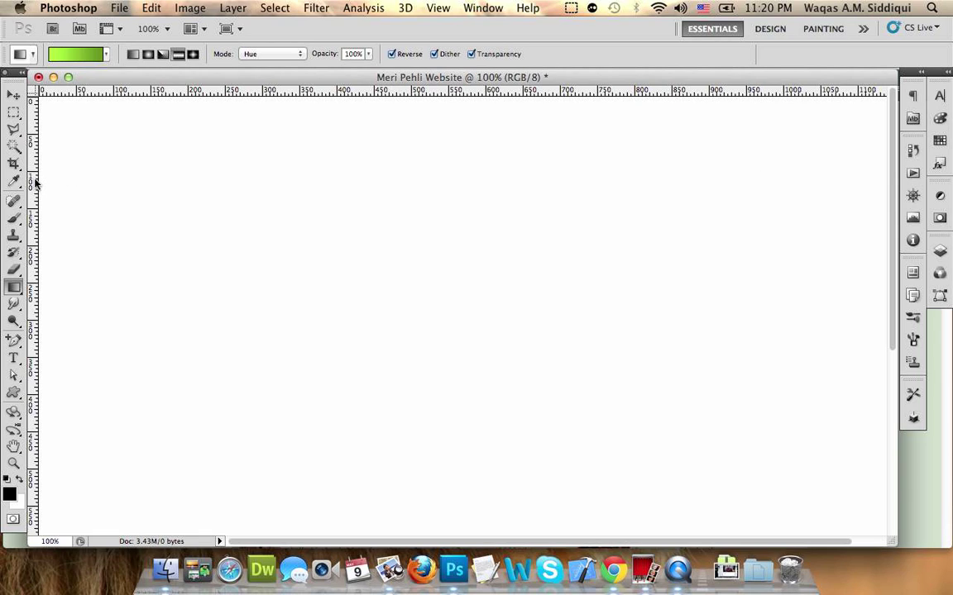
- Place vertical guides at 100 and 1100 pixels to mark the content area's side margins
left_click_drag(34, 182, 114, 185)
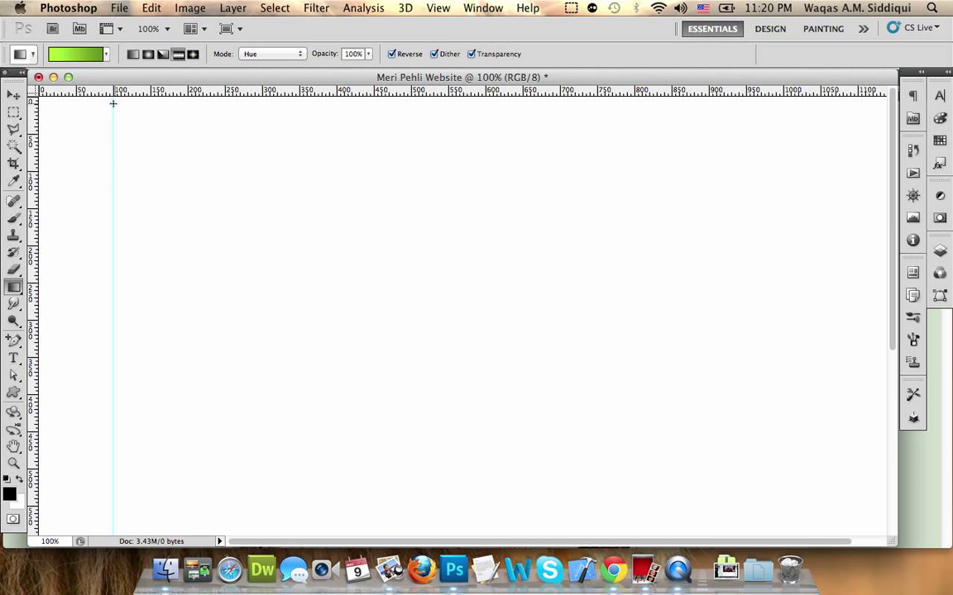
left_click(36, 143)
left_click_drag(36, 144, 858, 178)
scroll(736, 159, "right", 3)
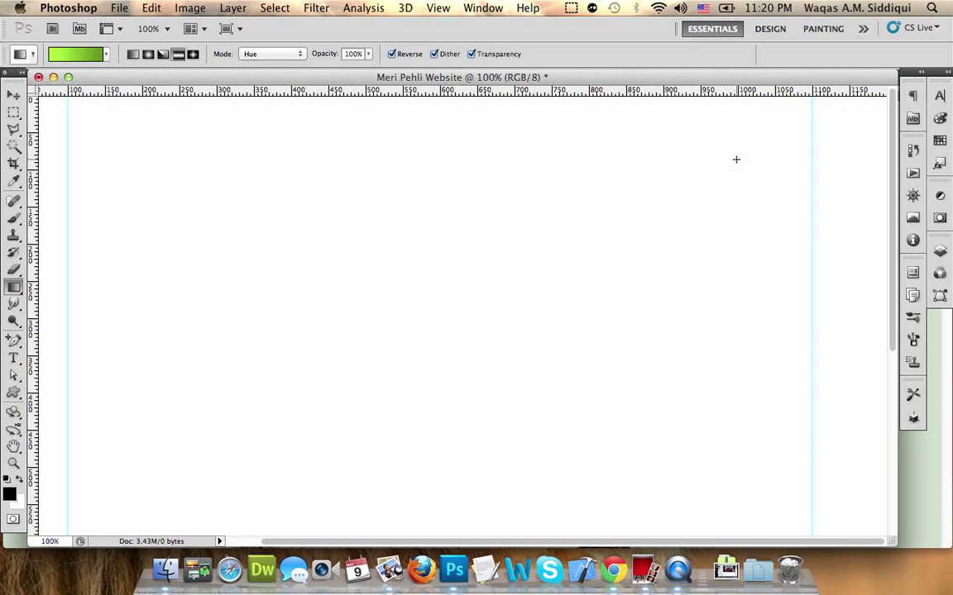
scroll(764, 265, "left", 3)
scroll(763, 266, "right", 1)
scroll(763, 265, "right", 1)
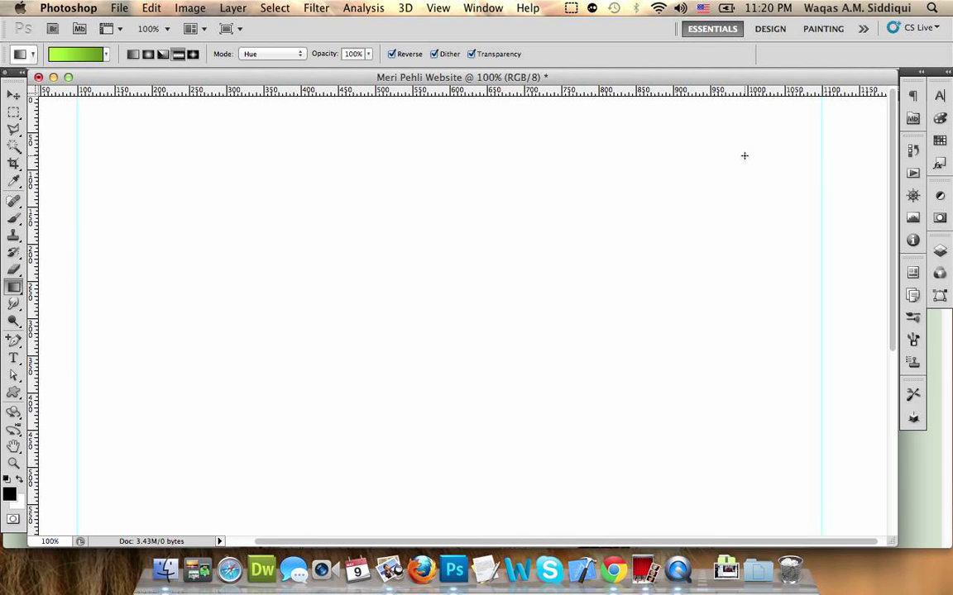
- Move the document window below the reference header and draw a black rectangle about 200 px high between the guides along the canvas's top edge
left_click(680, 75)
left_click_drag(679, 75, 680, 220)
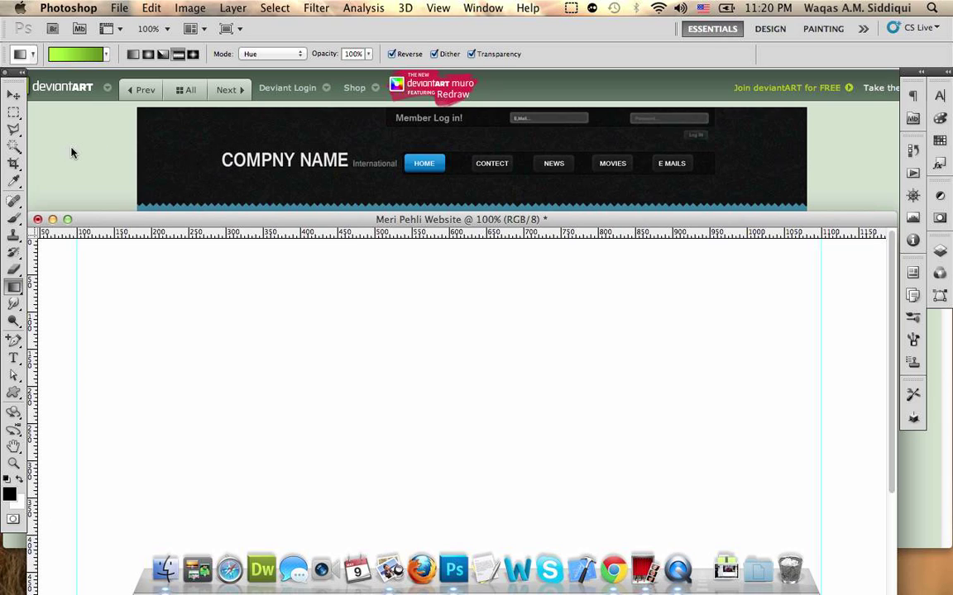
left_click(19, 394)
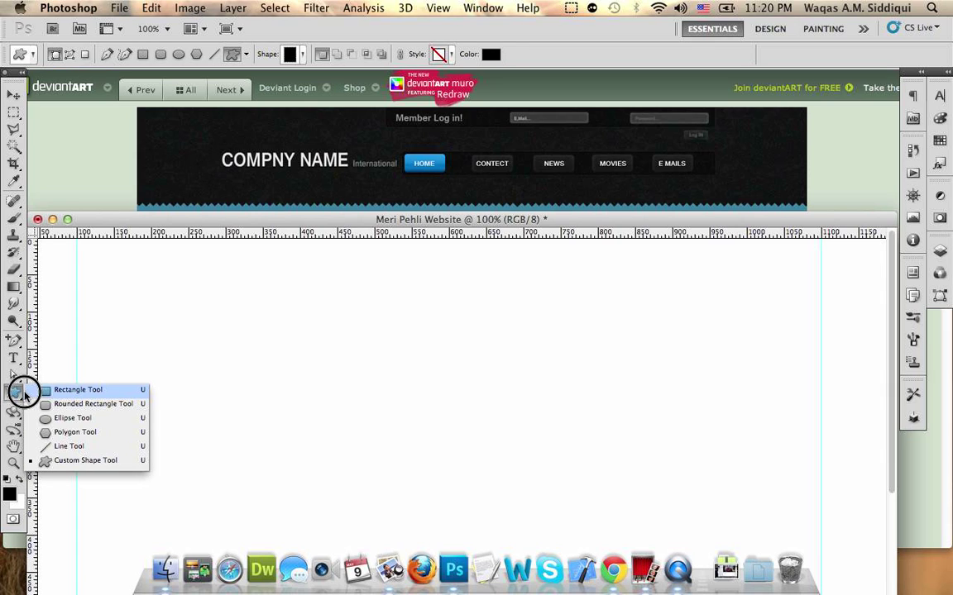
left_click(79, 390)
left_click_drag(77, 245, 816, 378)
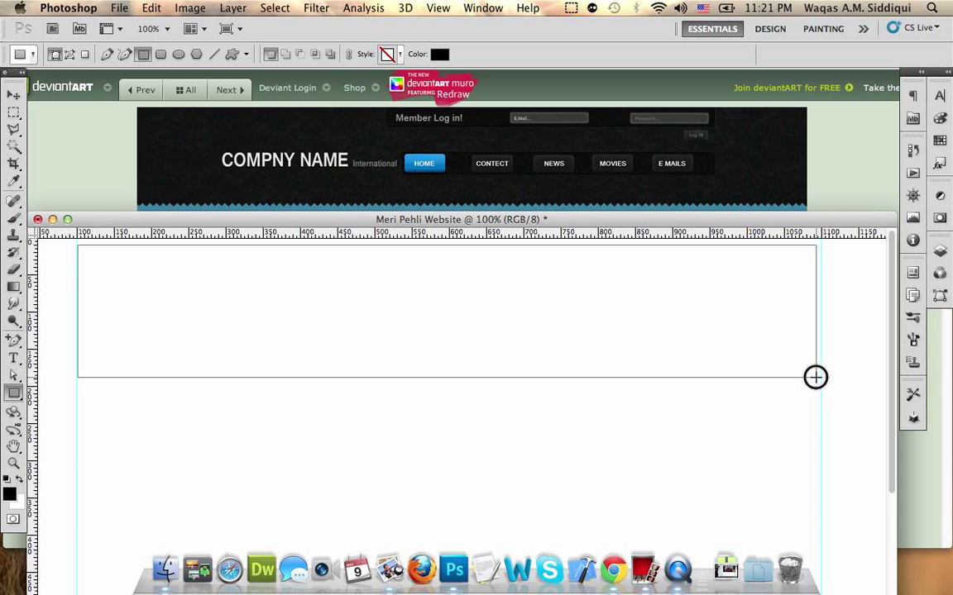
left_click_drag(815, 377, 815, 386)
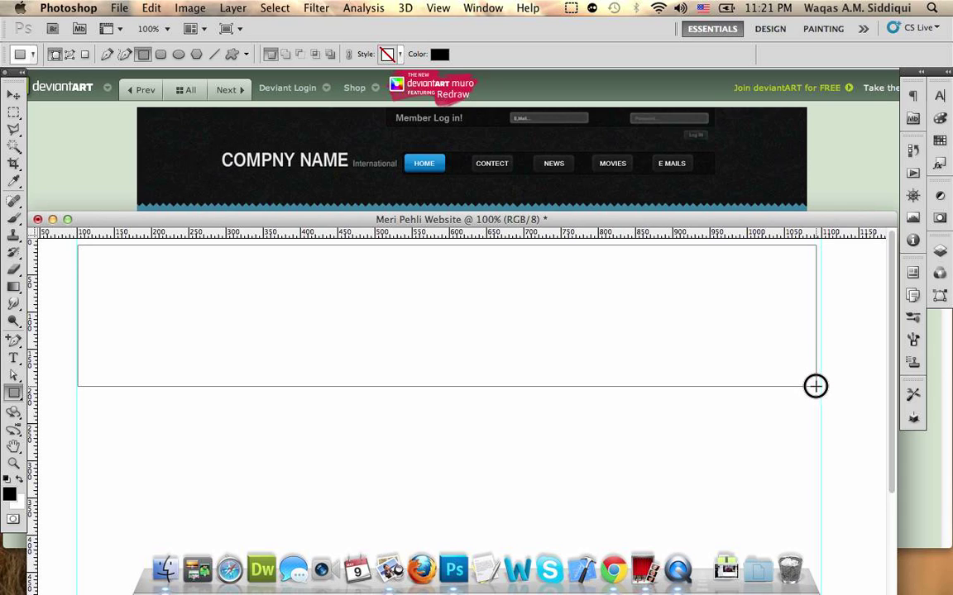
mouse_move(815, 386)
left_mouse_down()
mouse_move(855, 417)
mouse_move(834, 420)
mouse_move(800, 382)
mouse_move(823, 387)
mouse_move(829, 372)
mouse_move(819, 377)
mouse_move(823, 387)
left_mouse_up()
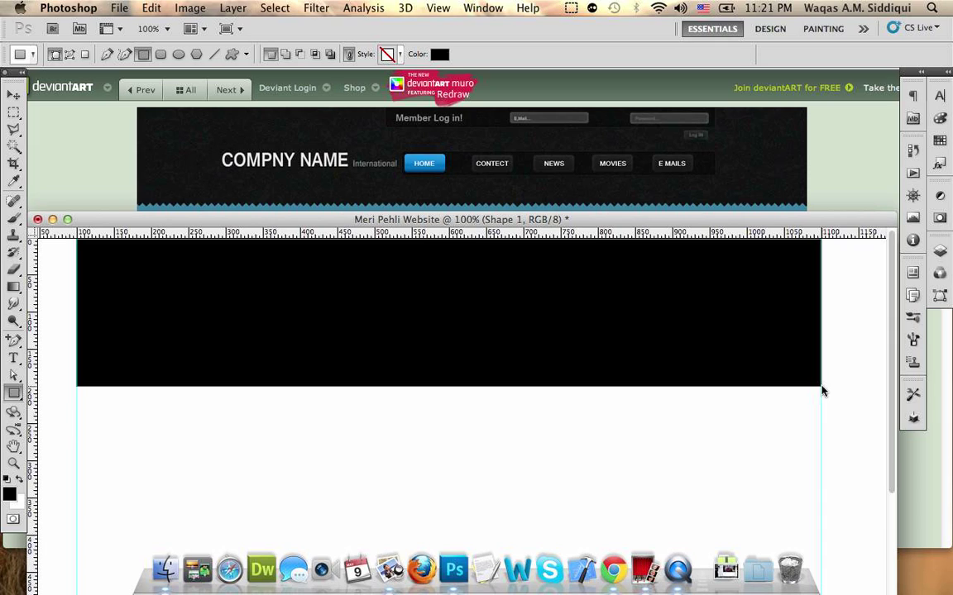
- Shorten the black header rectangle to about 150 px high by nudging its two lower corner points with the Direct Selection Tool
left_click(14, 376)
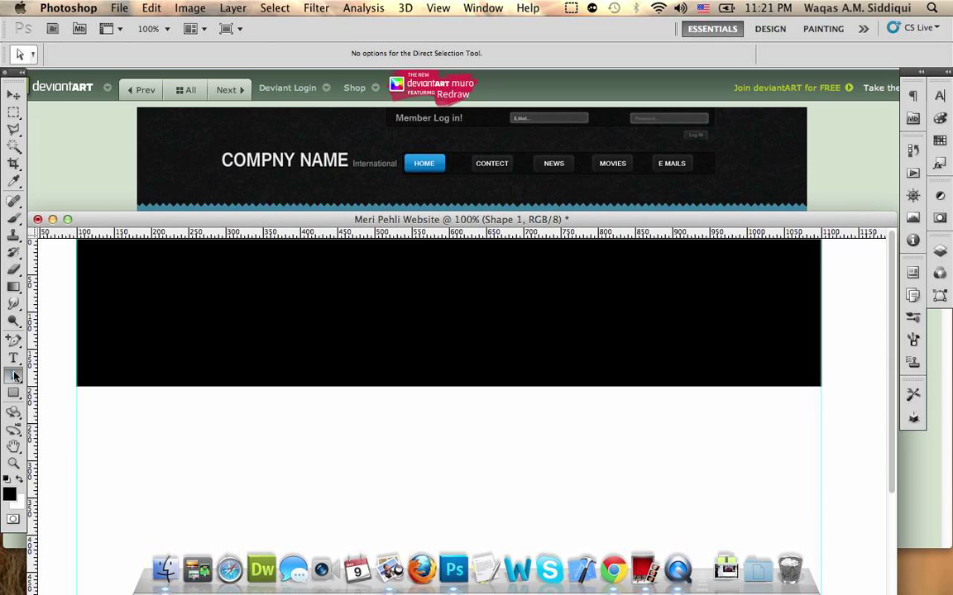
left_click_drag(136, 349, 68, 400)
left_click_drag(789, 361, 841, 411)
key("shift+Up")
key("shift+Up")
key("shift+Up")
key("shift+Up")
key("shift+Down")
key("Down")
key("Down")
key("Down")
key("Down")
key("Down")
key("Down")
key("Down")
key("Down")
key("Down")
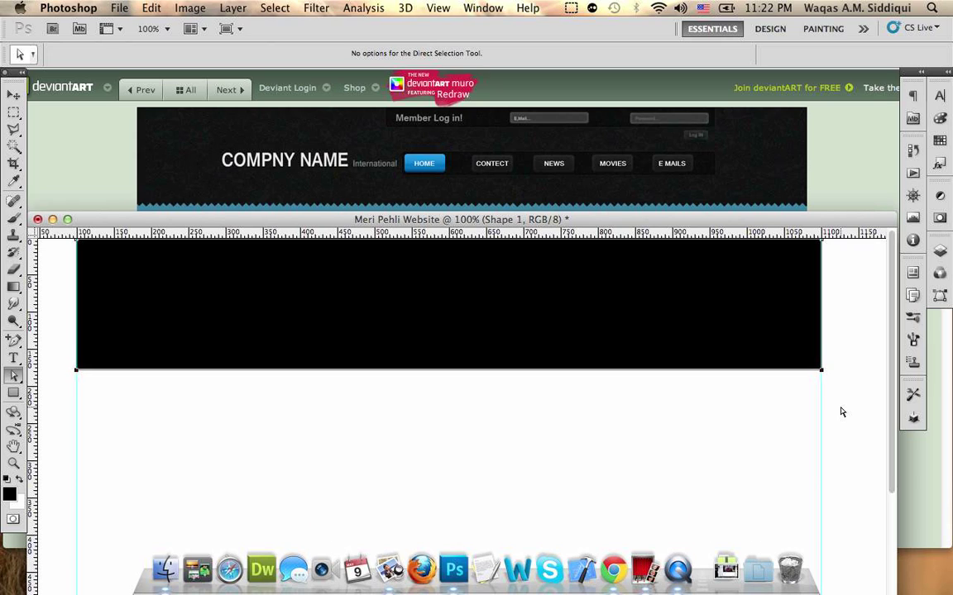
key("shift+Up")
key("shift+Up")
key("shift+Up")
key("shift+Up")
key("shift+Up")
key("shift+Up")
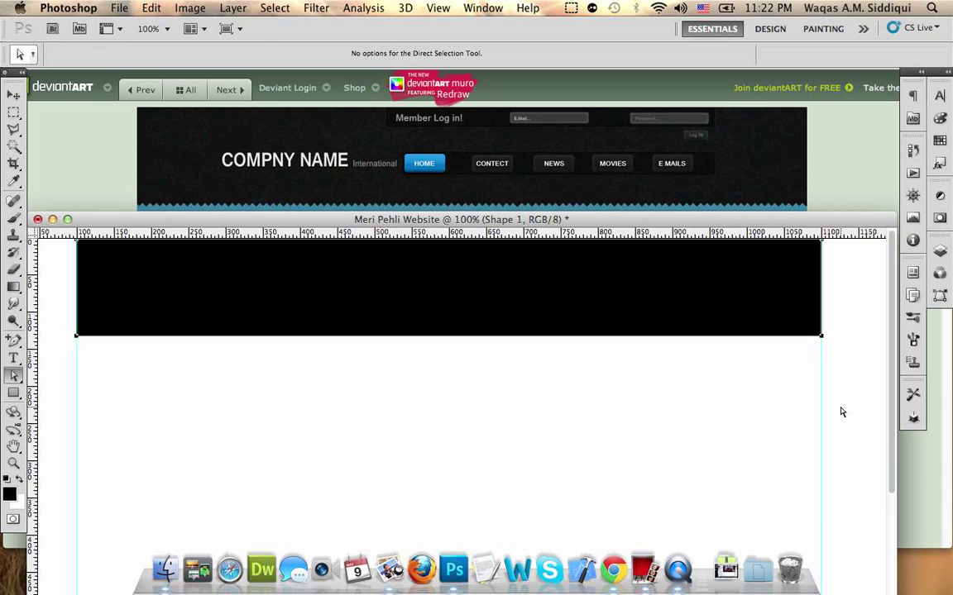
key("Down")
key("Down")
key("Down")
key("Down")
key("Down")
key("Down")
key("Down")
key("Down")
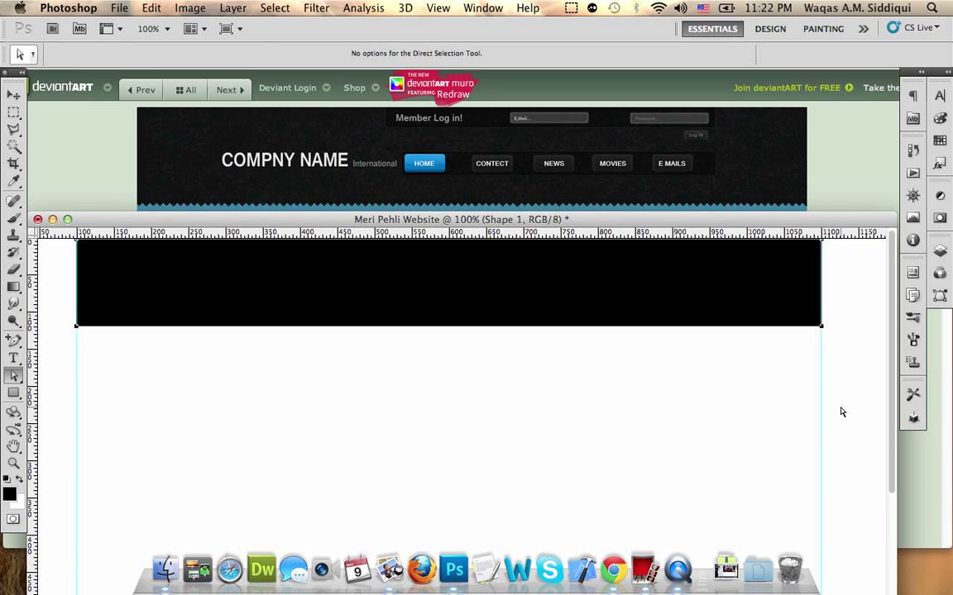
key("Down")
key("Down")
key("Down")
key("Down")
key("Down")
key("Down")
key("Down")
key("Down")
key("Down")
key("Down")
key("Down")
key("Down")
key("Down")
key("Down")
key("Down")
key("Down")
key("Down")
key("Down")
key("Down")
key("Down")
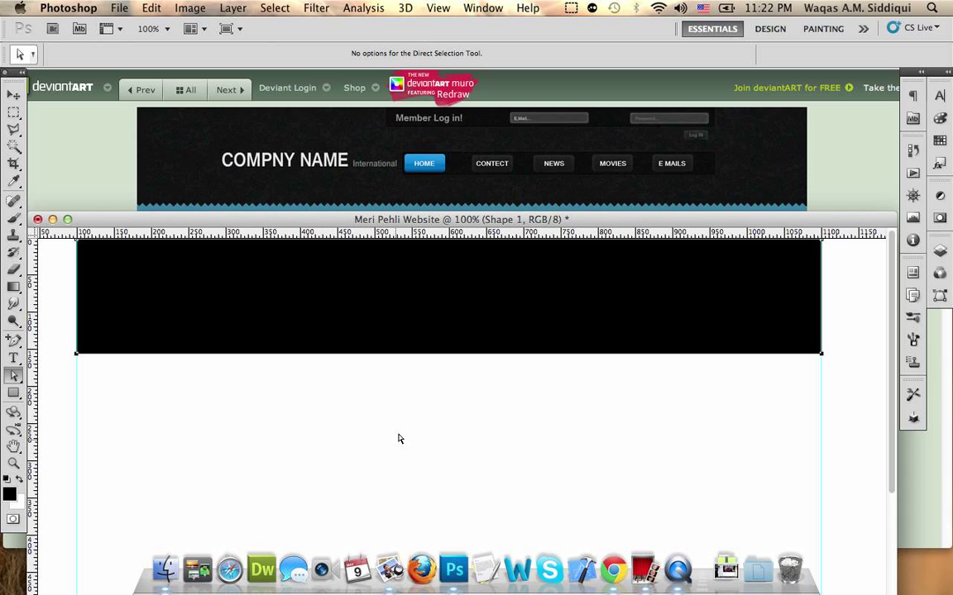
- Add the text "Member Log in!" above the Shape 1 layer, near the header's upper edge at about 530 px horizontally
left_click(14, 360)
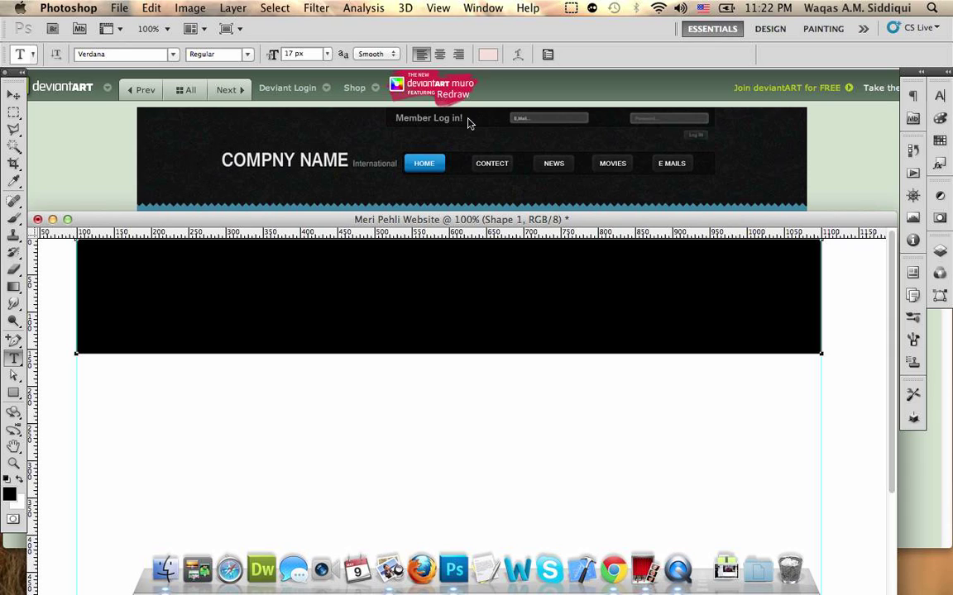
left_click(941, 252)
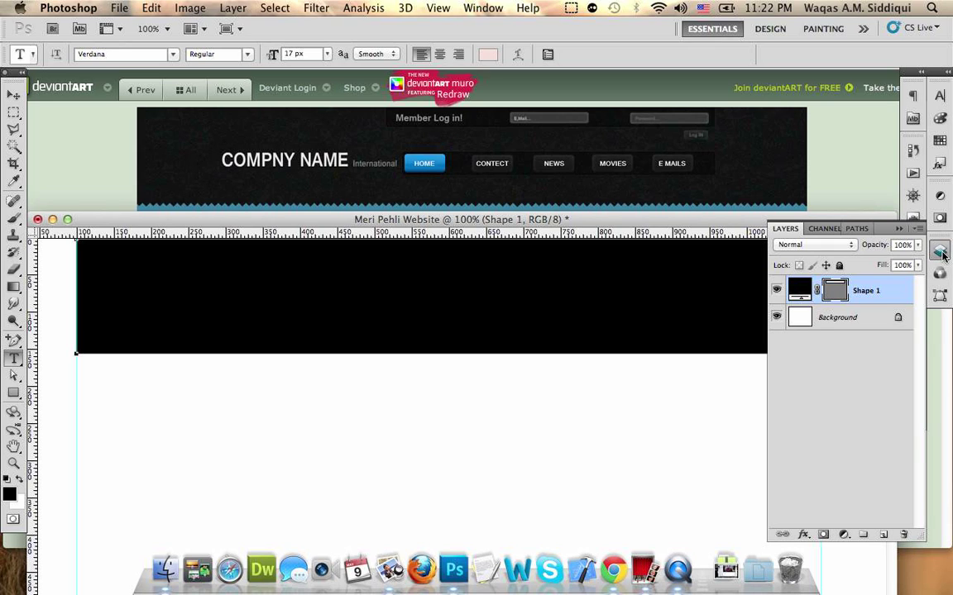
left_click(800, 324)
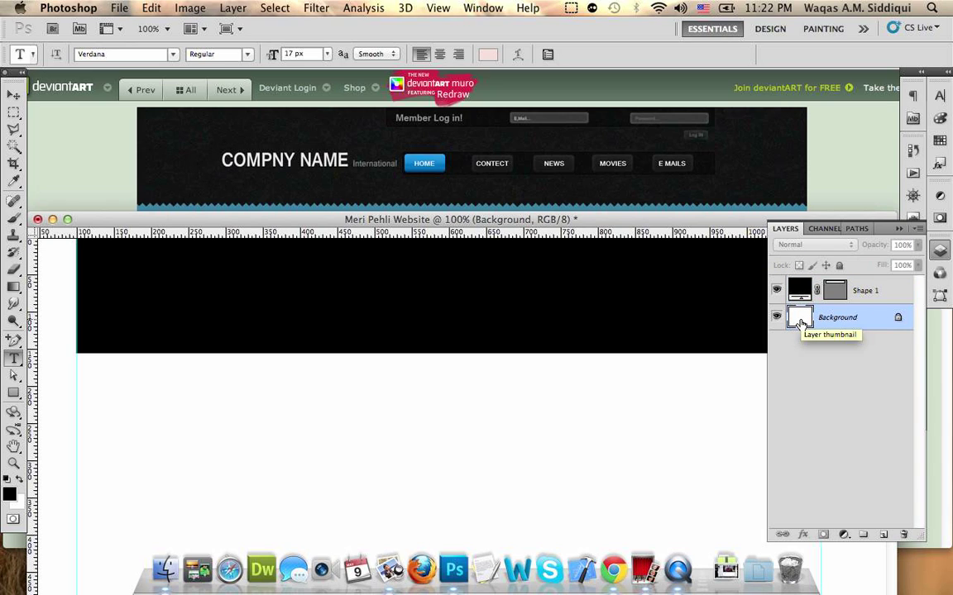
left_click(842, 295)
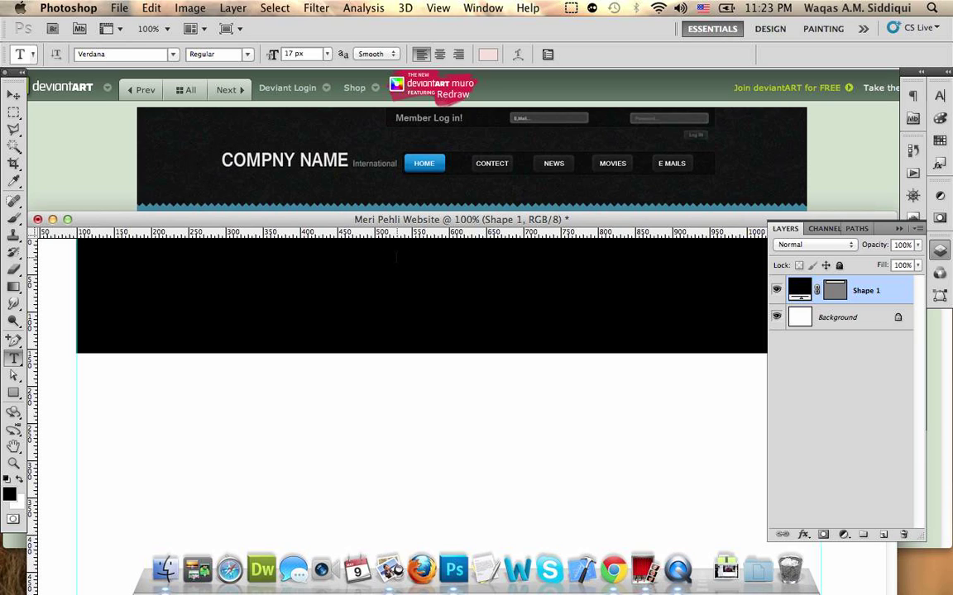
left_click(397, 257)
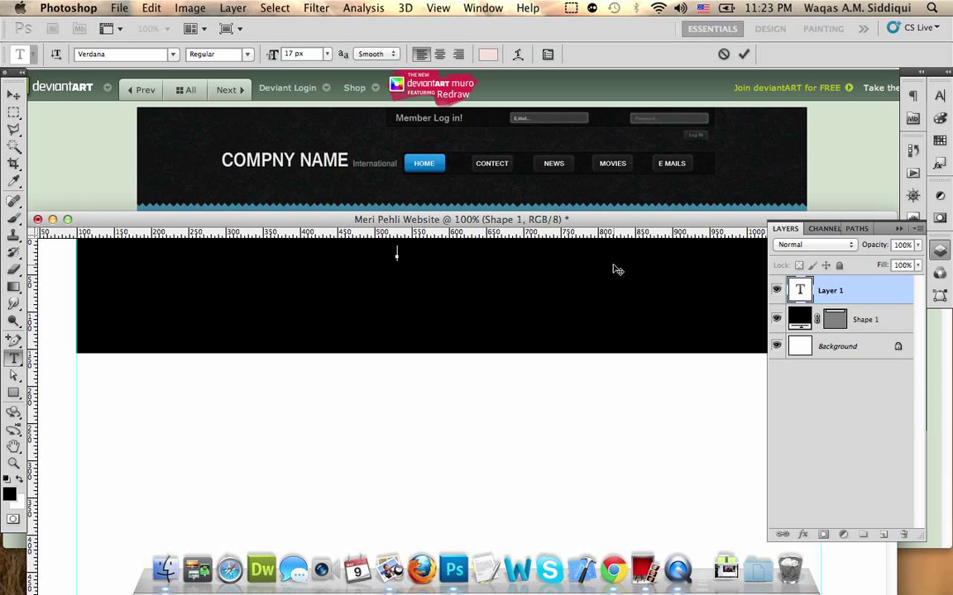
type("Member Log in!")
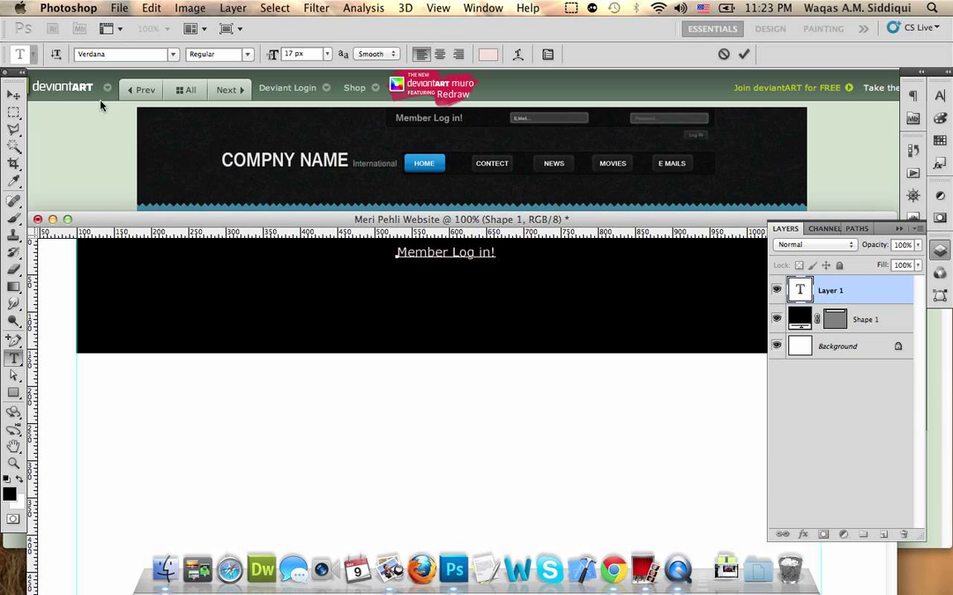
left_click(14, 96)
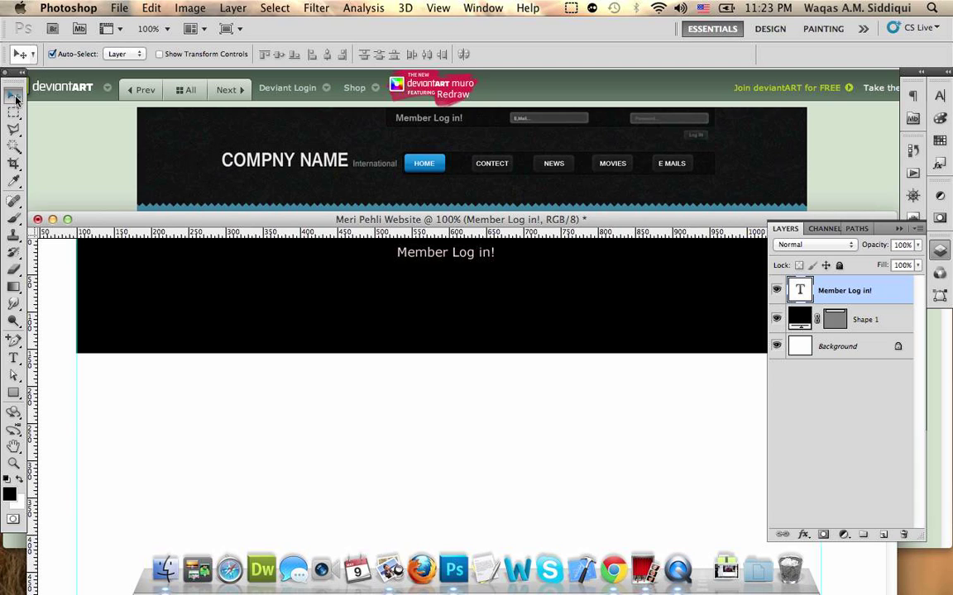
- Set the "Member Log in!" text to a font size of 12 px and a tracking of 0
left_click(940, 96)
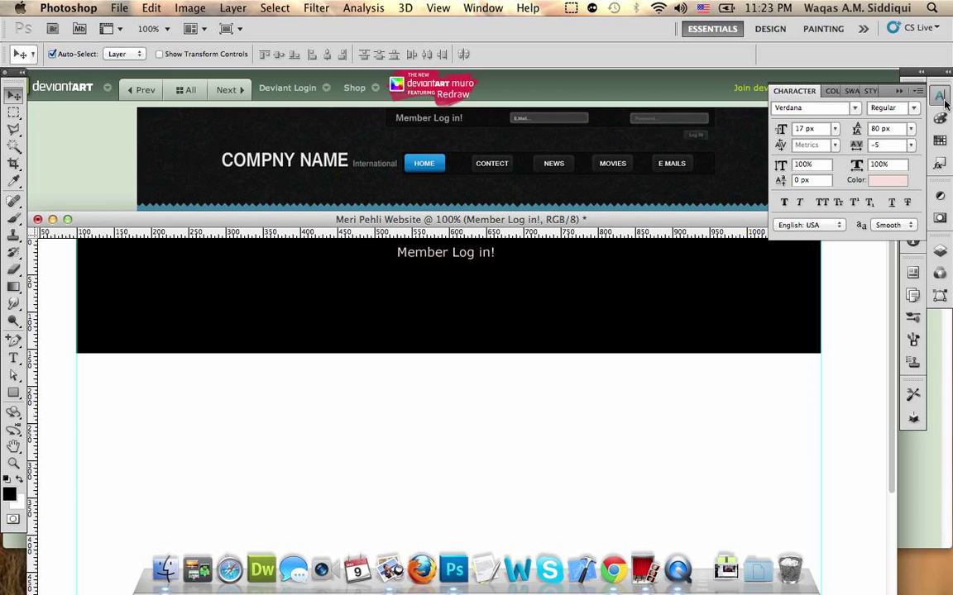
left_click(836, 132)
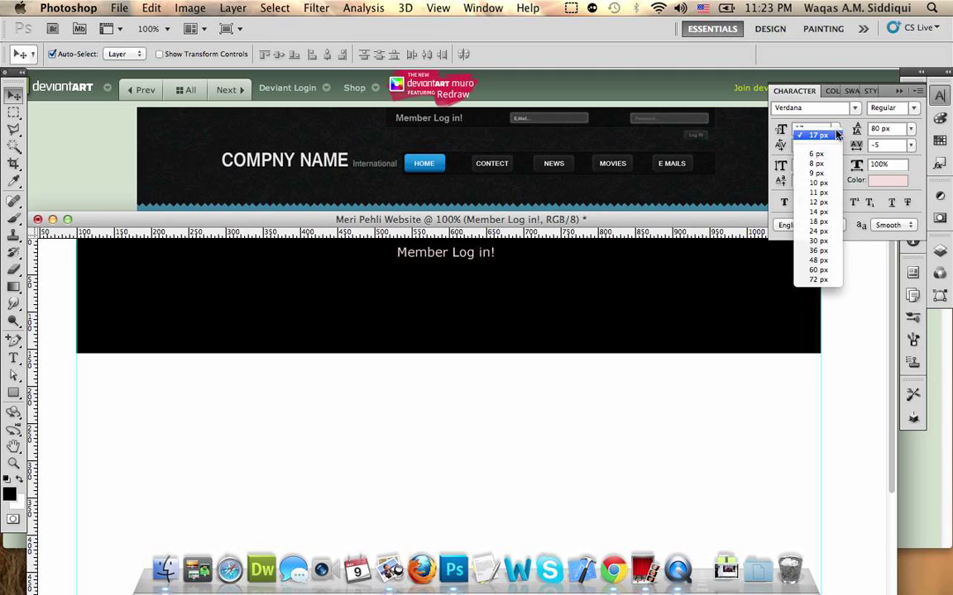
left_click(821, 212)
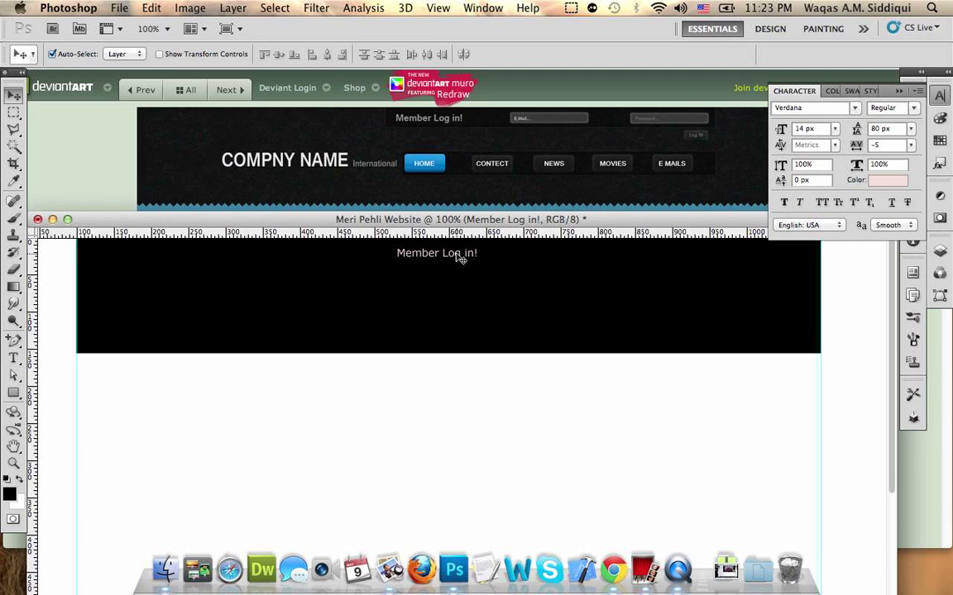
left_click(834, 130)
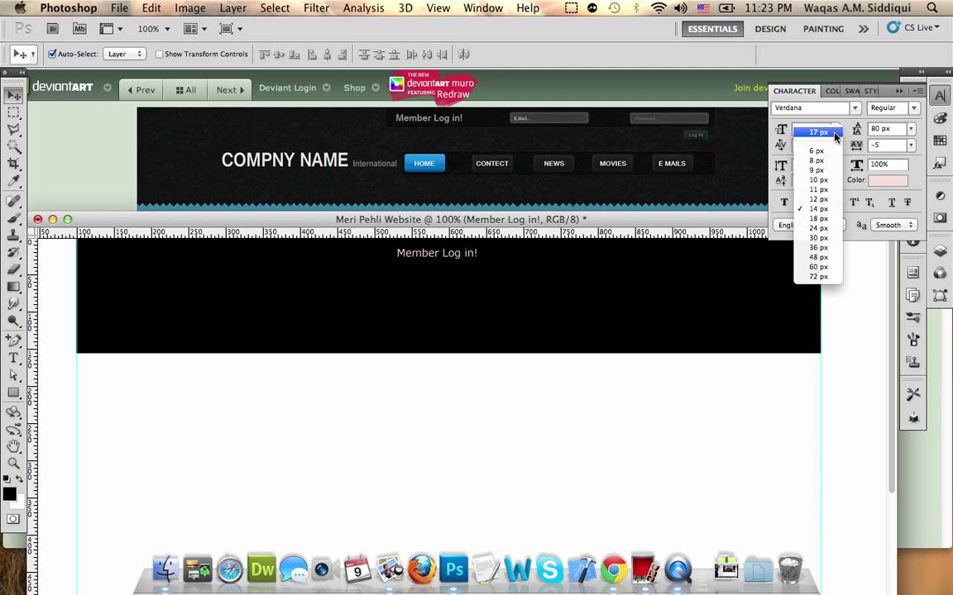
left_click(819, 200)
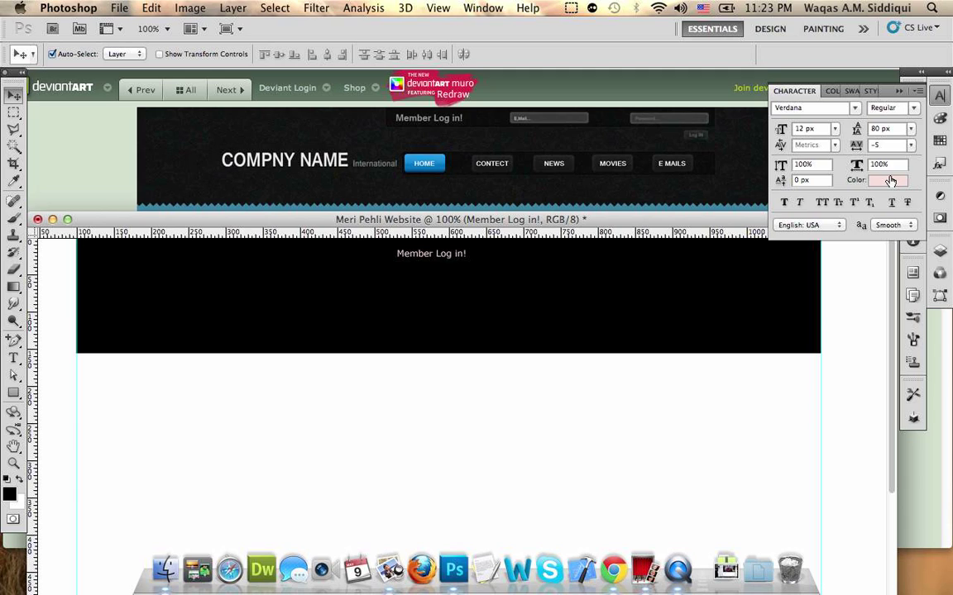
left_click(909, 145)
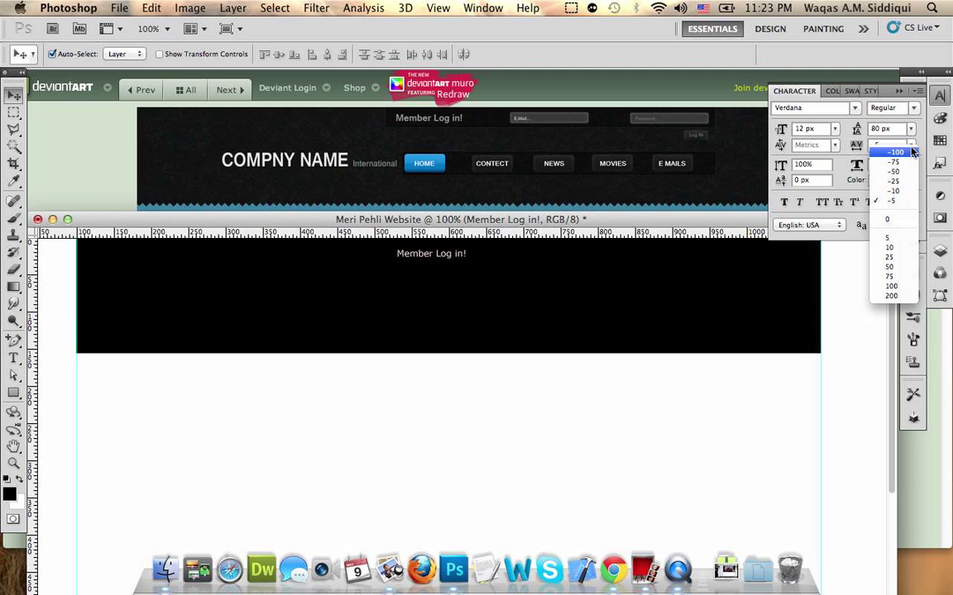
left_click(899, 219)
left_click(910, 146)
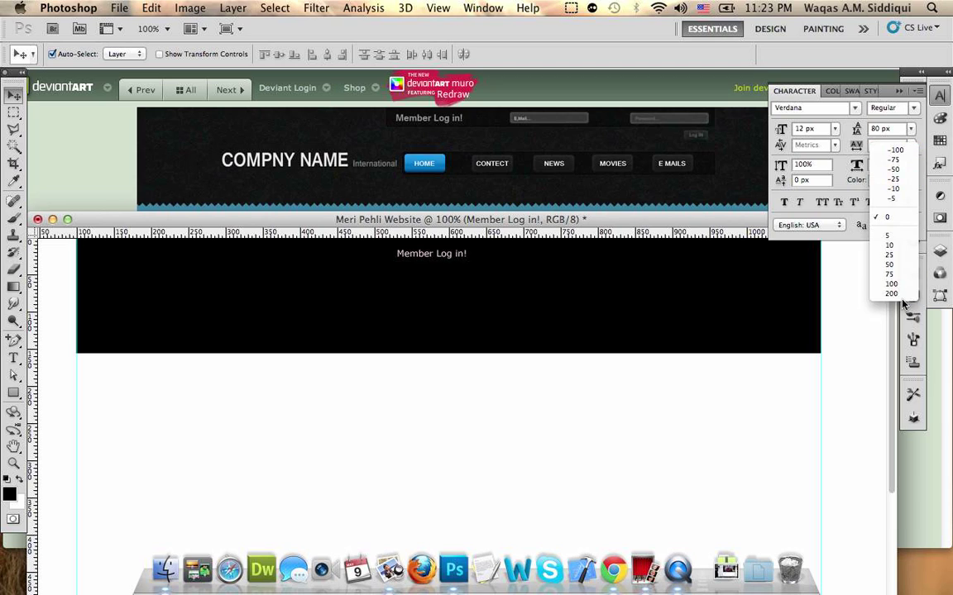
left_click(901, 296)
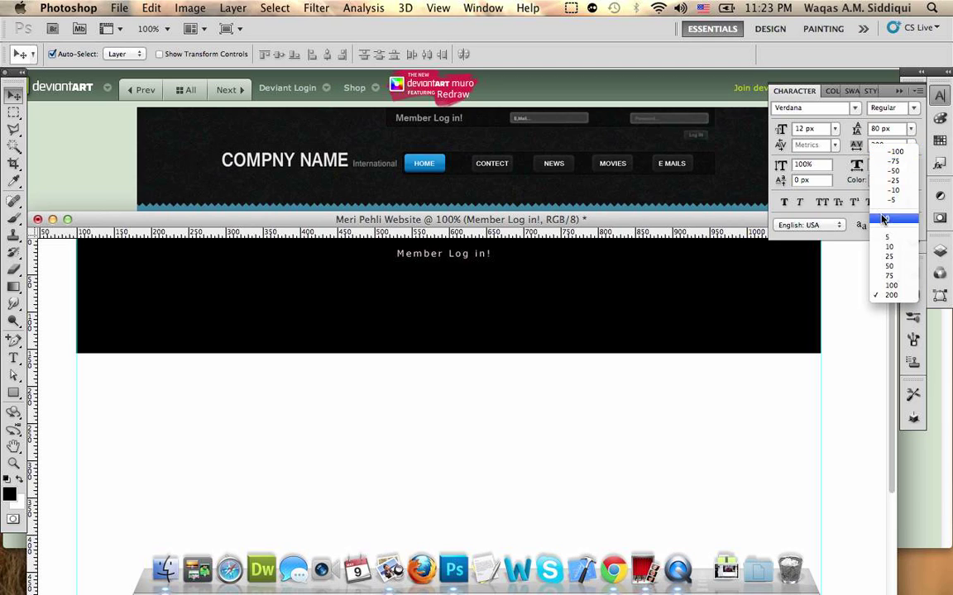
left_click(883, 219)
- Set the "Member Log in!" text color to white (#ffffff), keeping the regular weight
left_click(887, 179)
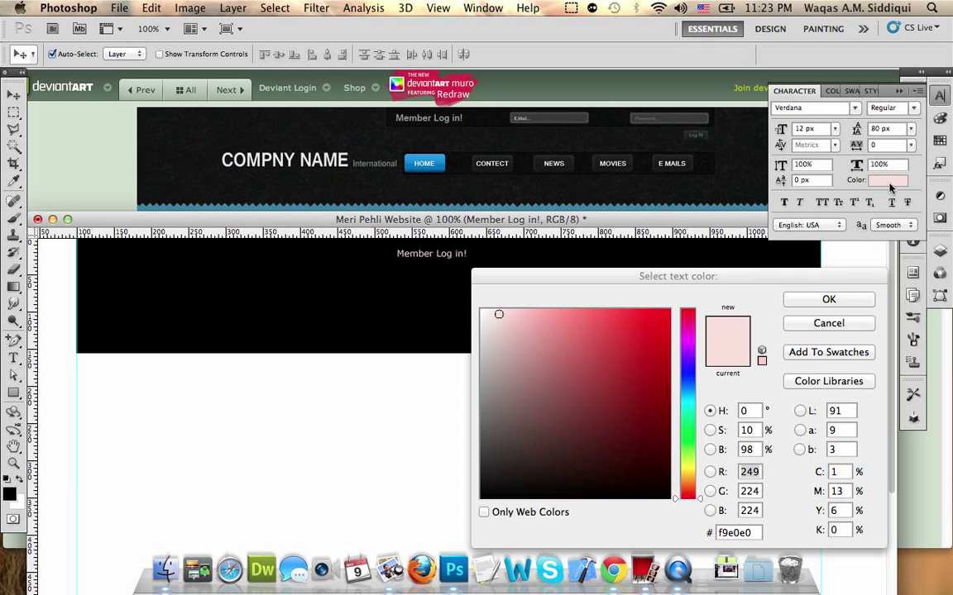
left_click_drag(582, 387, 434, 276)
left_click_drag(549, 345, 698, 309)
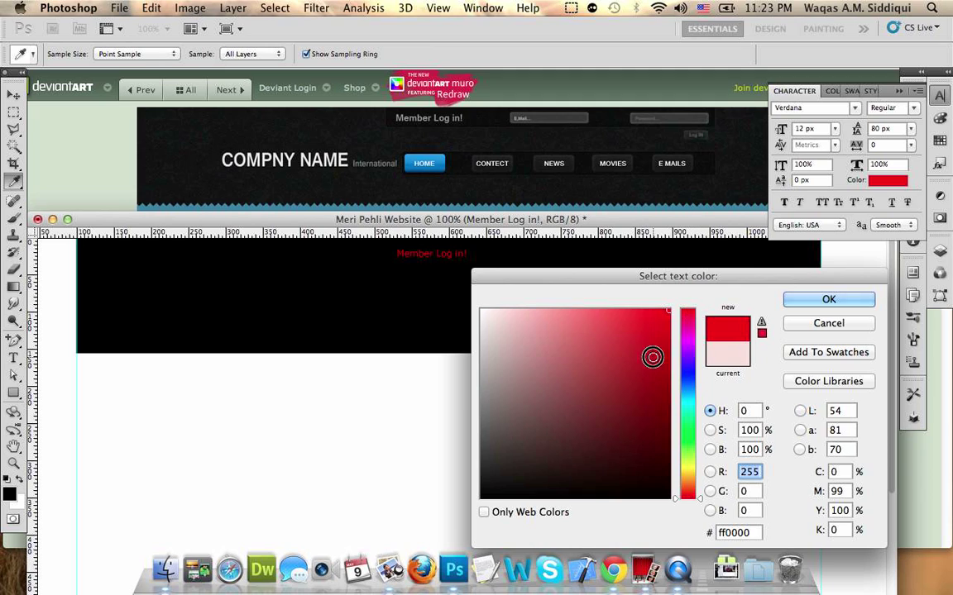
left_click_drag(653, 357, 382, 266)
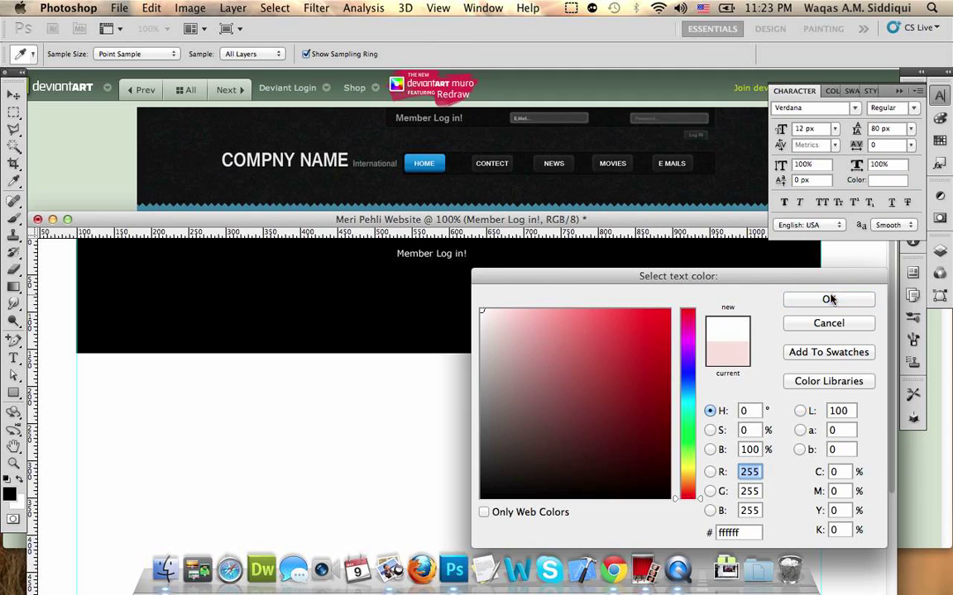
left_click(829, 300)
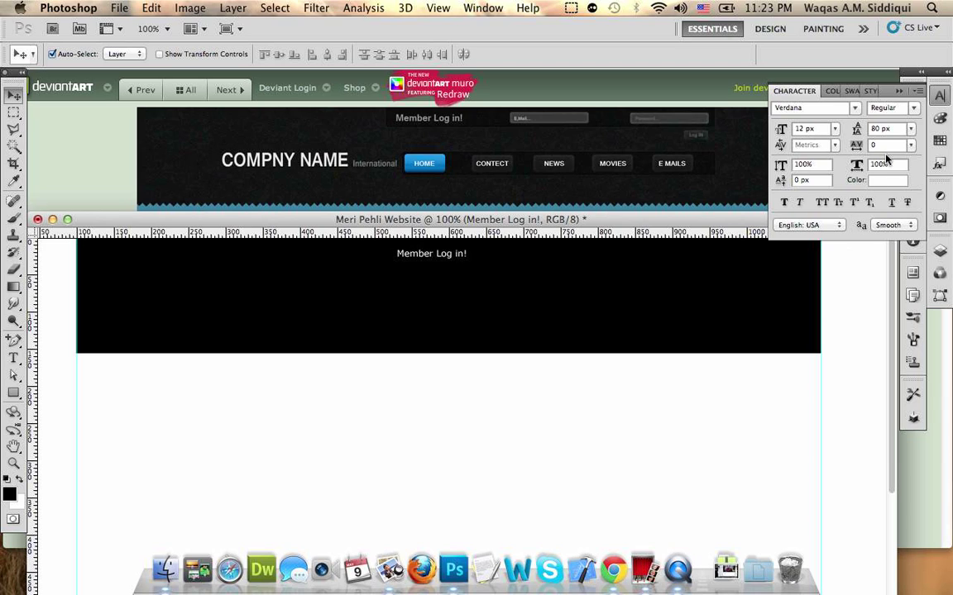
left_click(784, 203)
left_click(784, 203)
left_click(806, 83)
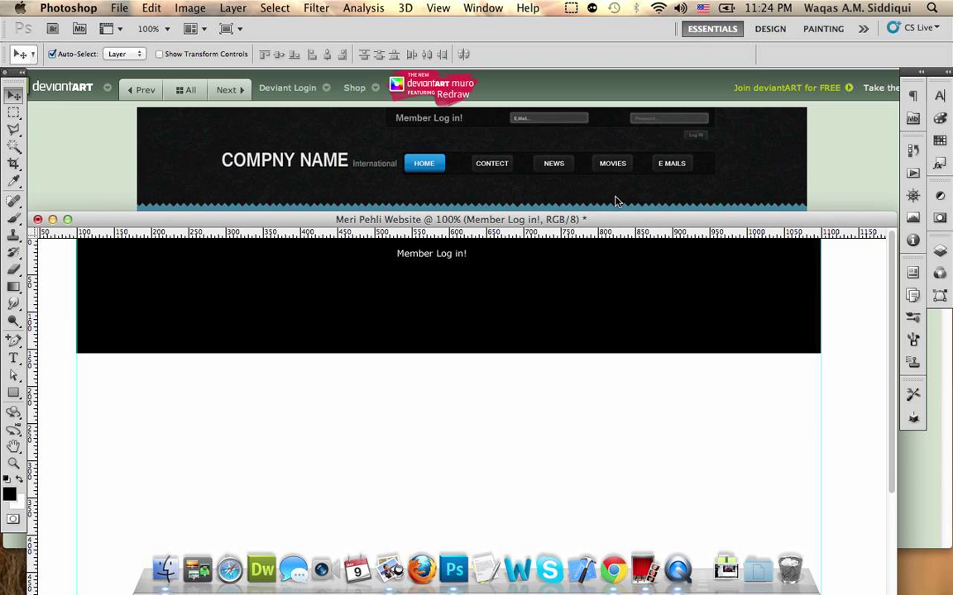
- Choose the Rectangle Tool and set the foreground color to dark gray for drawing the login field
left_click(14, 395)
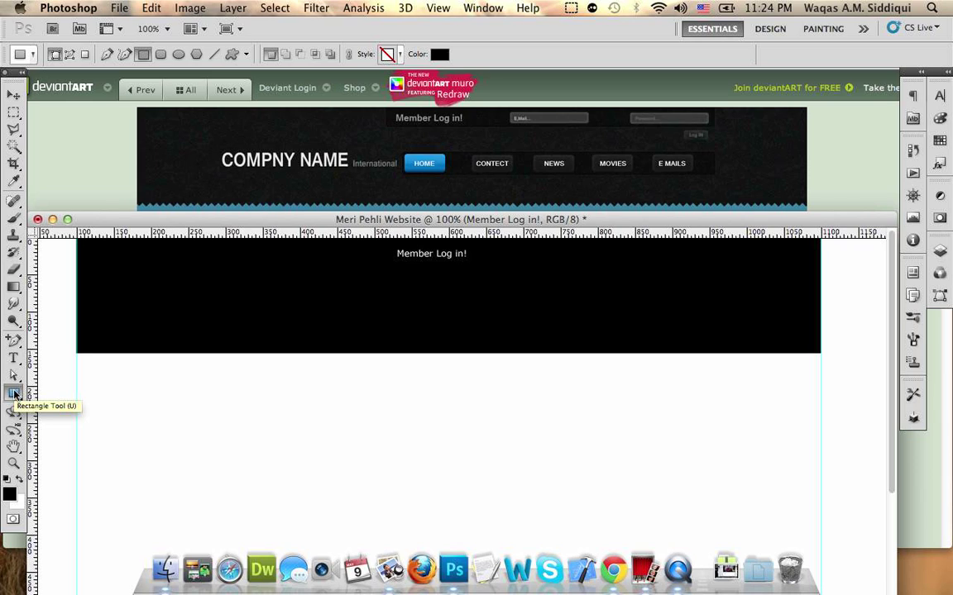
left_click(14, 394)
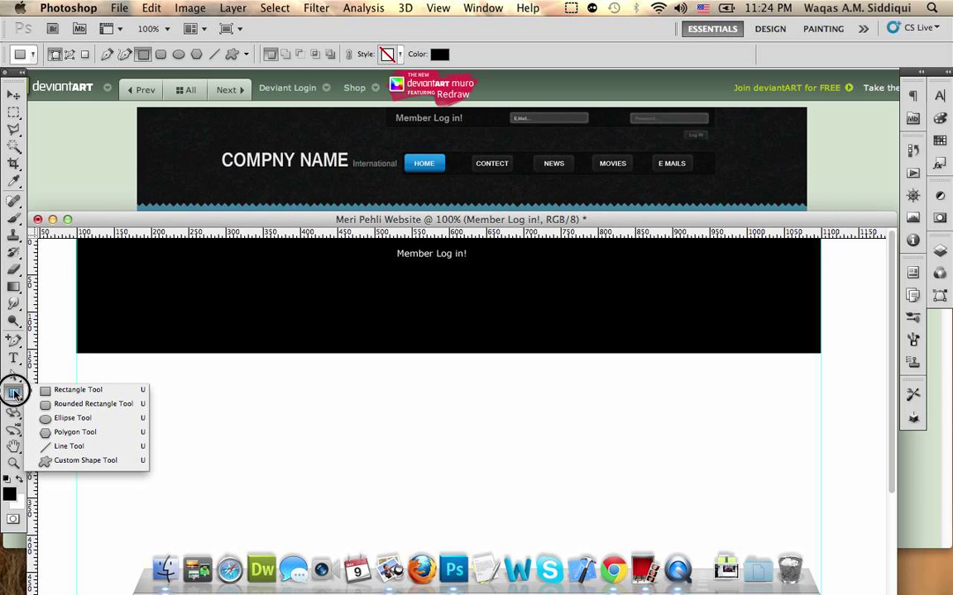
left_click(64, 392)
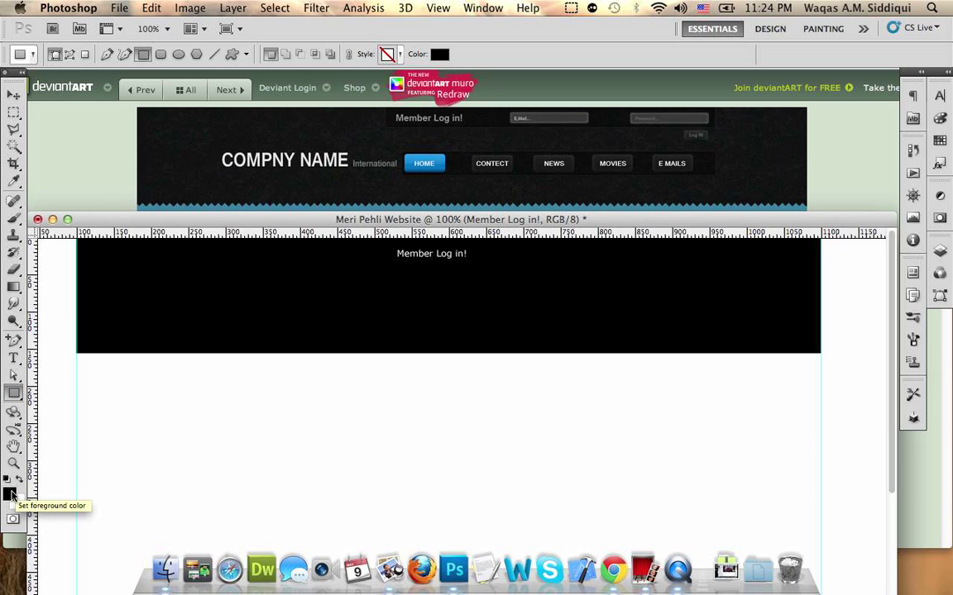
left_click(11, 495)
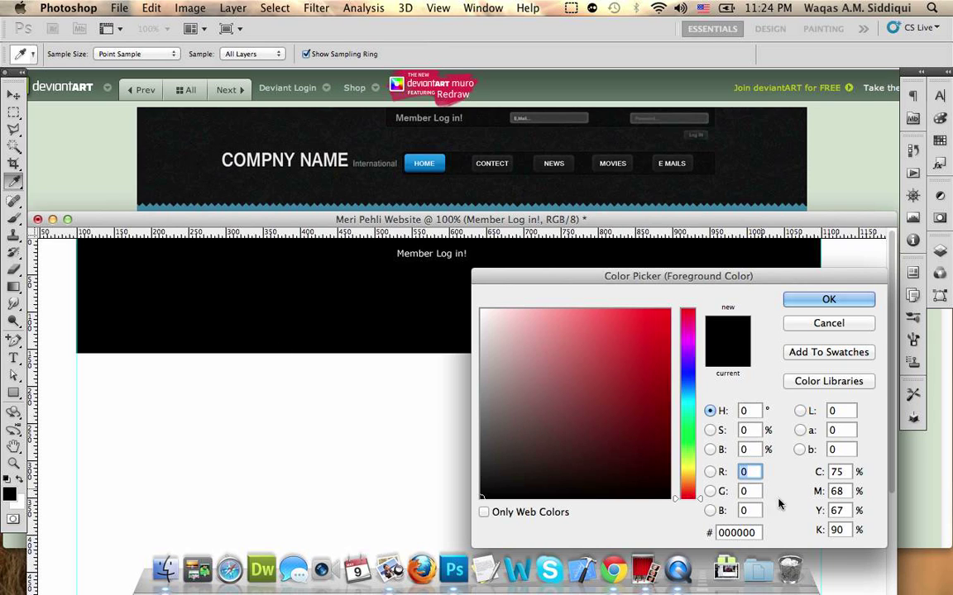
left_click(478, 412)
mouse_move(478, 412)
left_mouse_down()
mouse_move(476, 435)
mouse_move(474, 421)
left_mouse_up()
left_click(836, 304)
key("u")
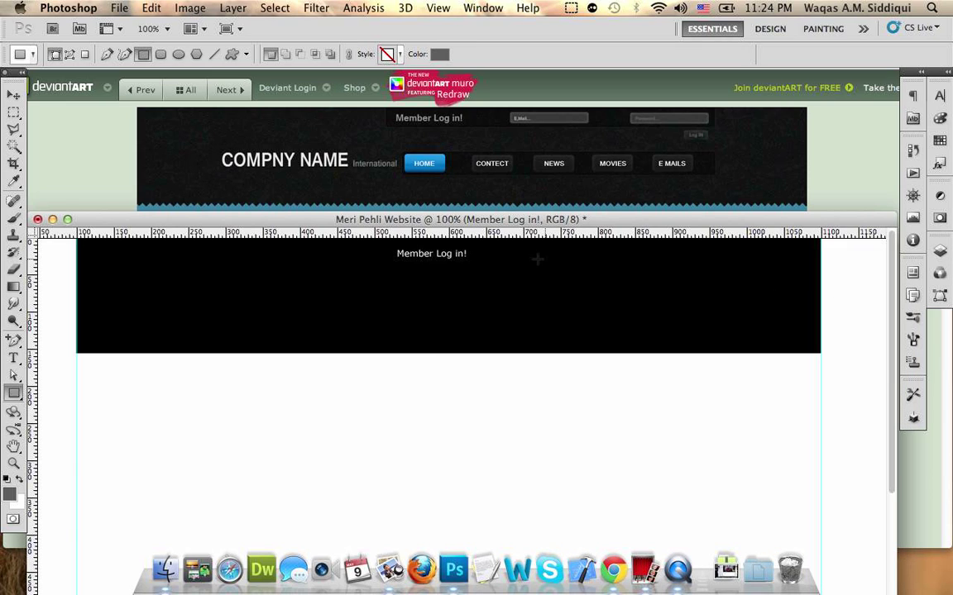
- Draw a dark gray rectangle about 120 px wide beside the "Member Log in!" text as the first login field
left_click_drag(509, 248, 598, 261)
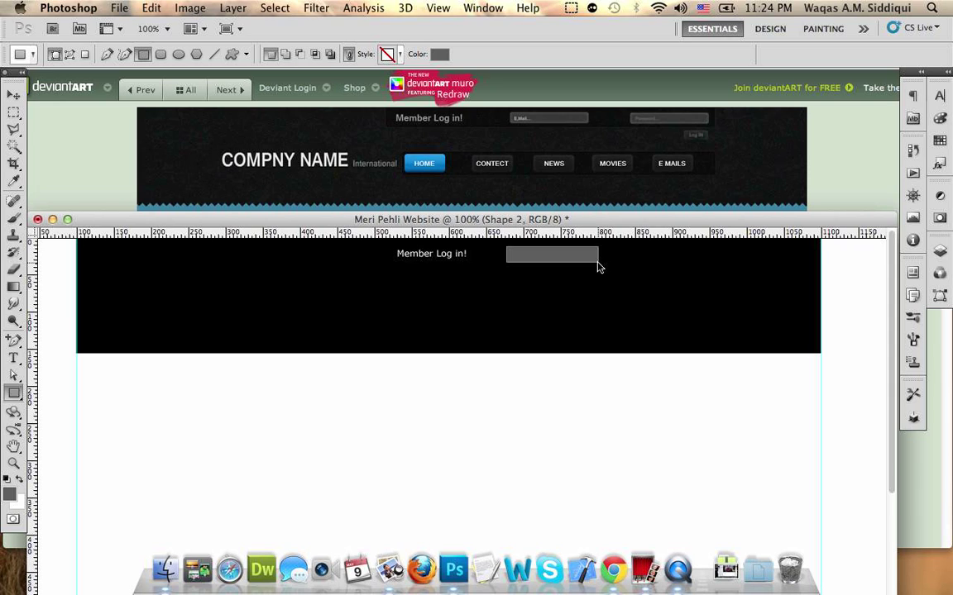
left_click(940, 249)
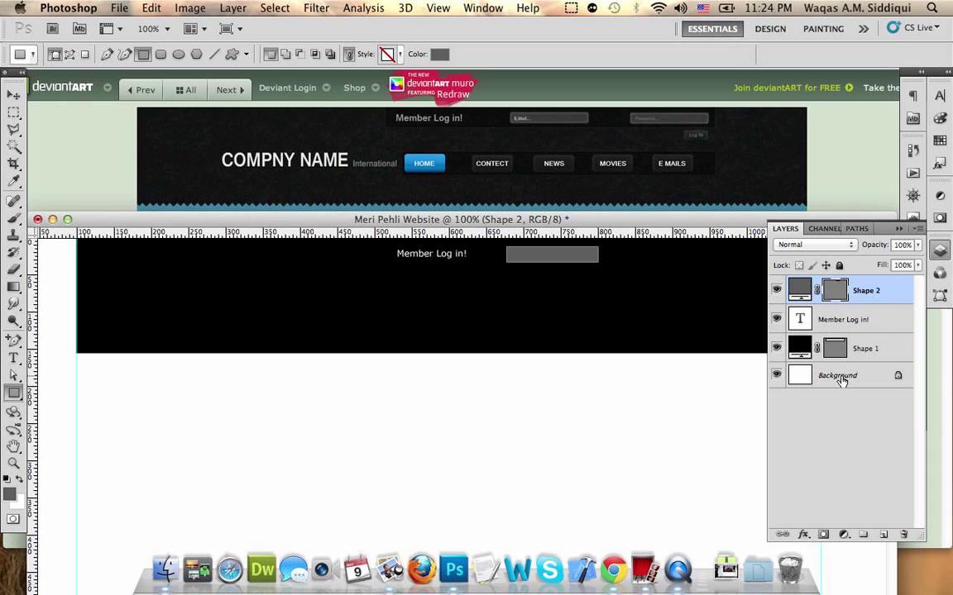
left_click(865, 348)
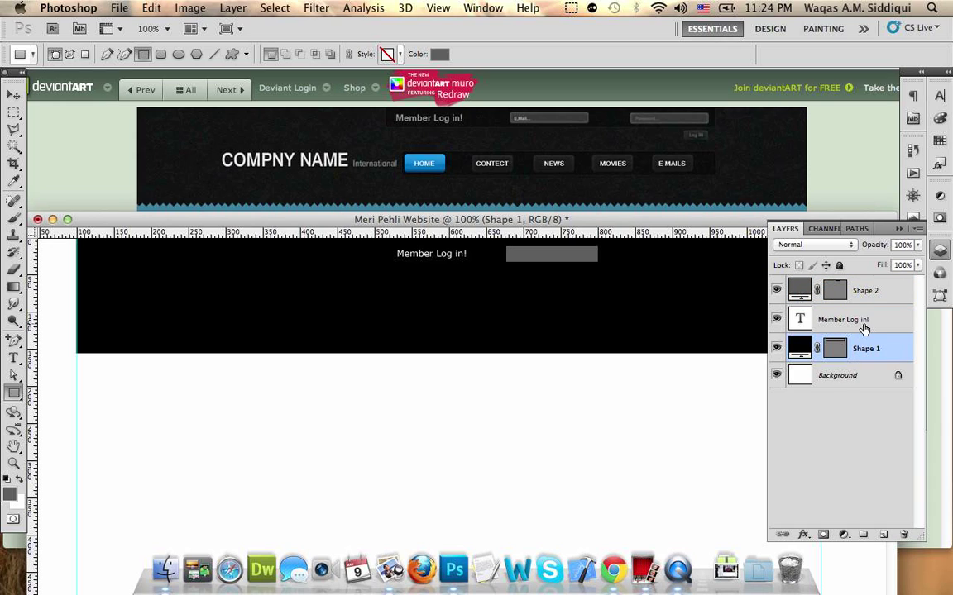
left_click(861, 322)
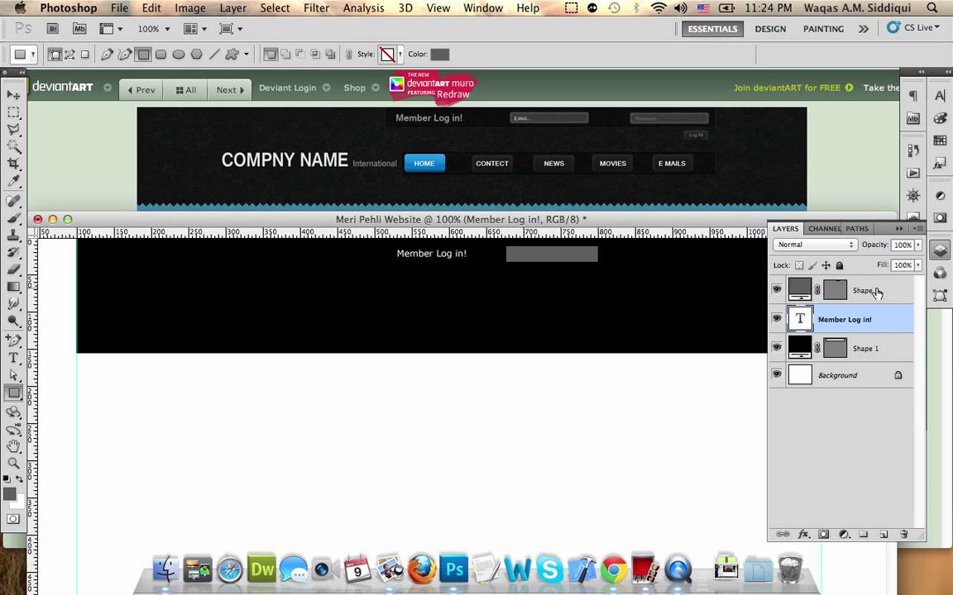
left_click(879, 293)
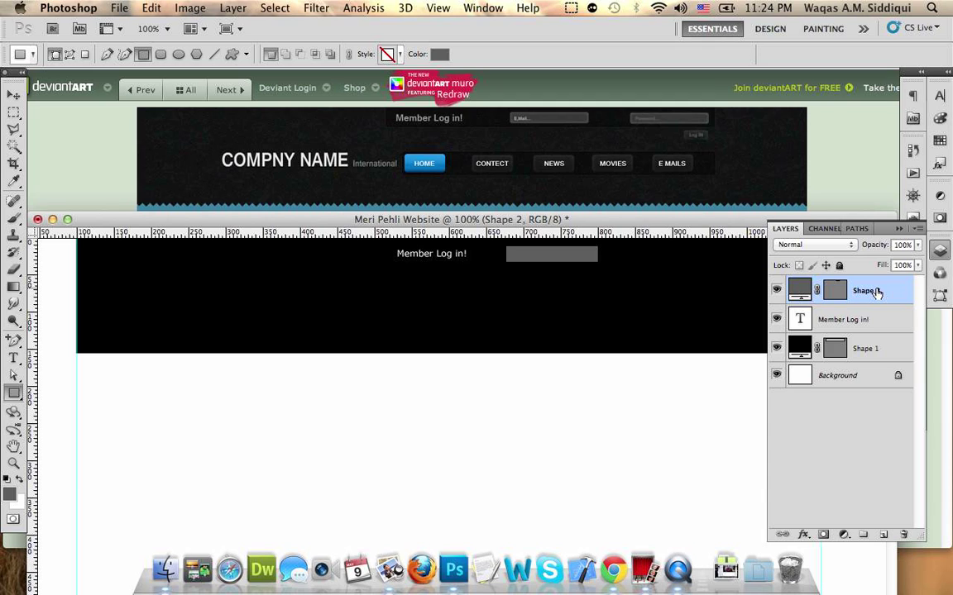
- Duplicate the Shape 2 rectangle and place the copy level with the original, about 30 px beyond its right edge
left_click_drag(716, 220, 633, 191)
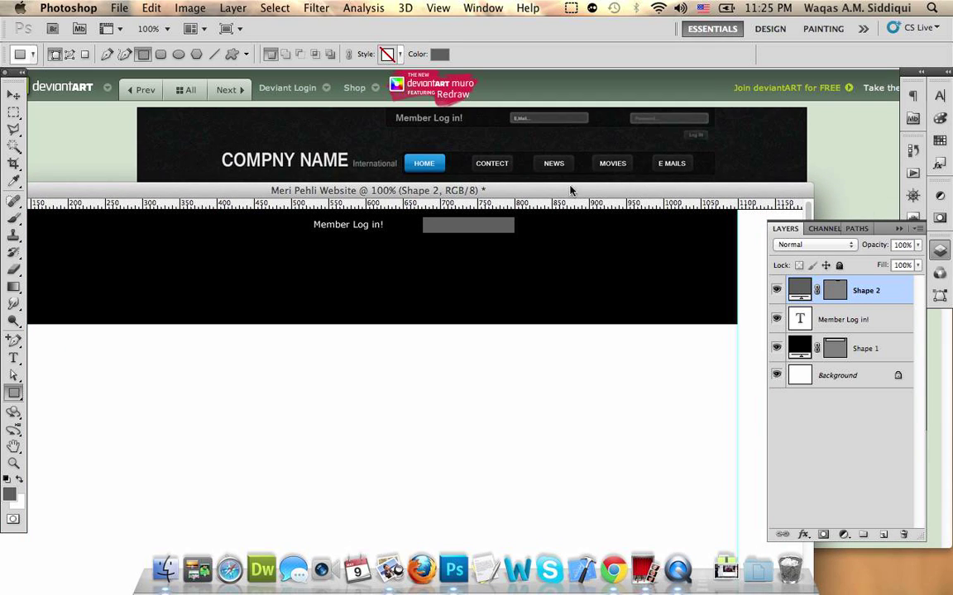
left_click_drag(570, 190, 674, 168)
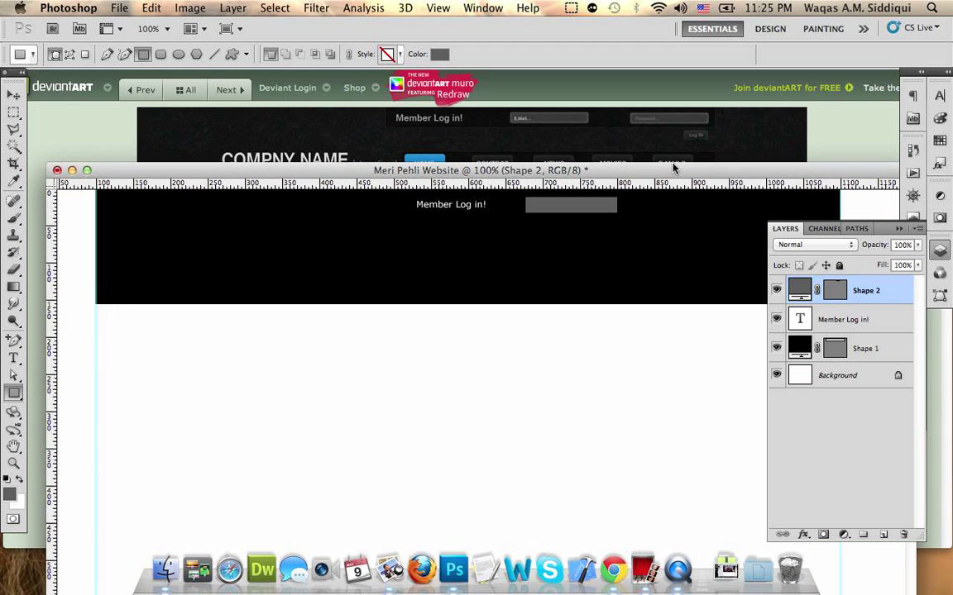
left_click(897, 229)
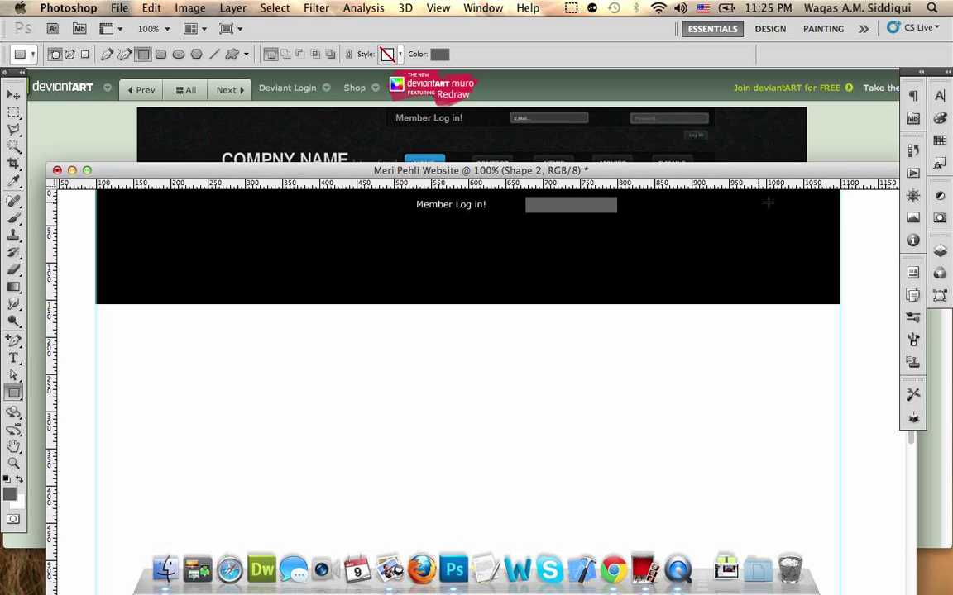
left_click(945, 252)
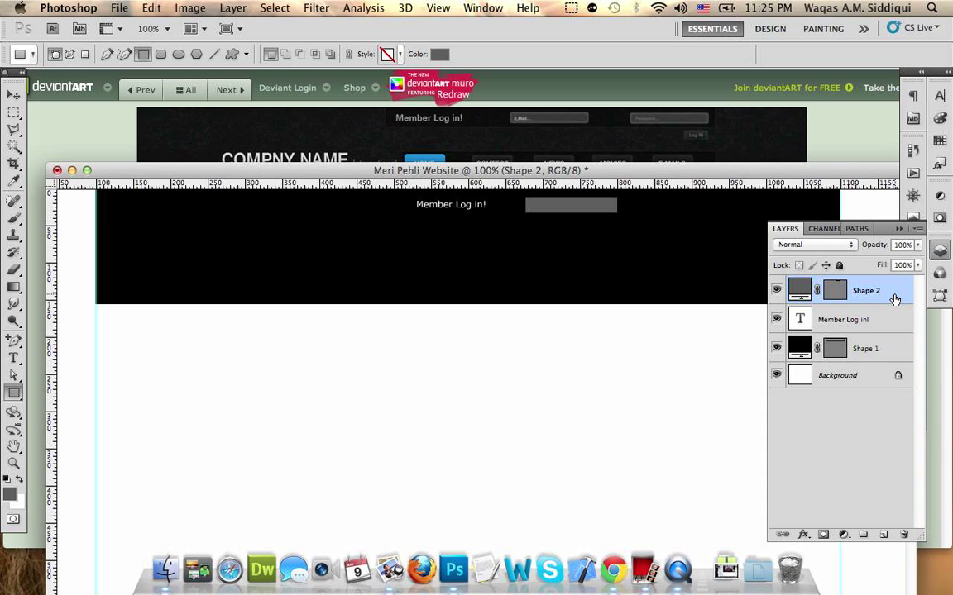
left_click(13, 96)
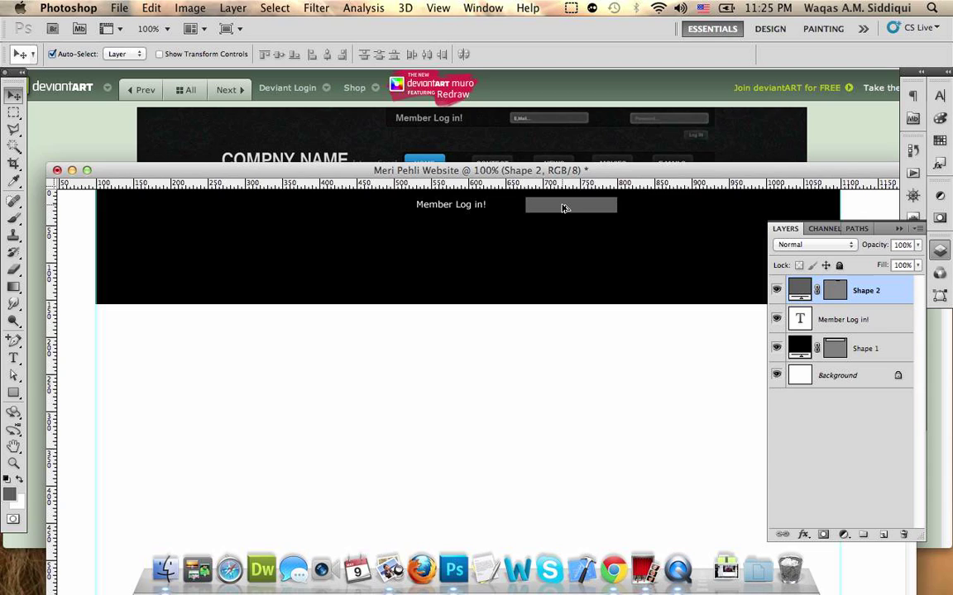
left_click_drag(562, 208, 691, 214)
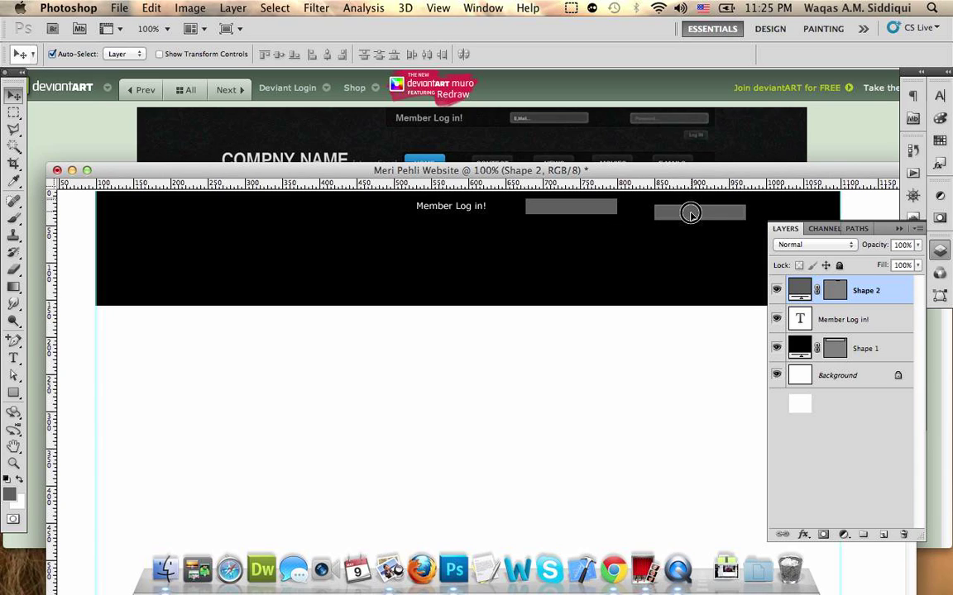
mouse_move(691, 214)
left_mouse_down()
mouse_move(557, 220)
mouse_move(557, 242)
mouse_move(644, 206)
mouse_move(578, 240)
mouse_move(555, 317)
mouse_move(574, 206)
mouse_move(691, 206)
mouse_move(678, 212)
left_mouse_up()
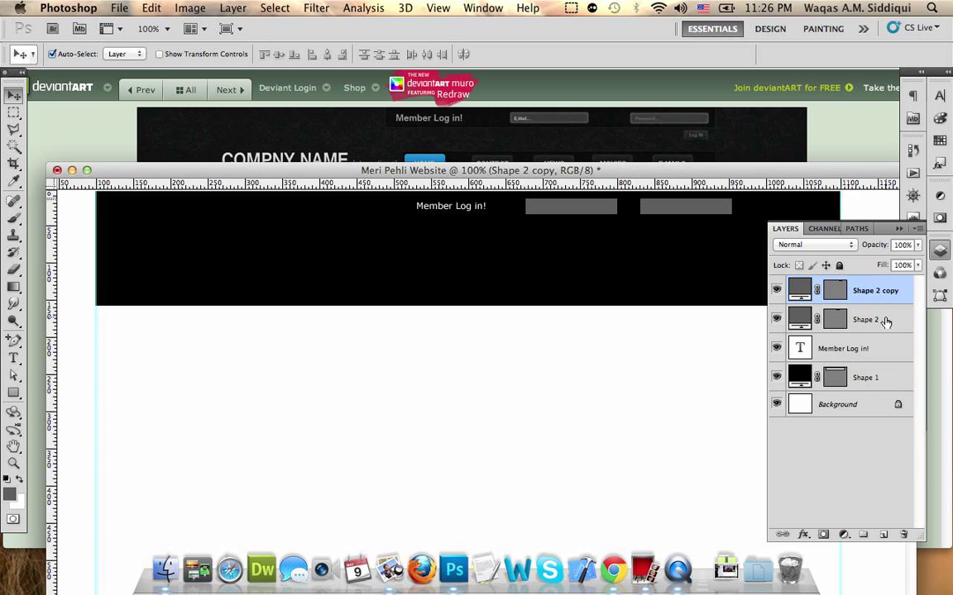
- Add the text "Email" inside the first gray login field
left_click(13, 359)
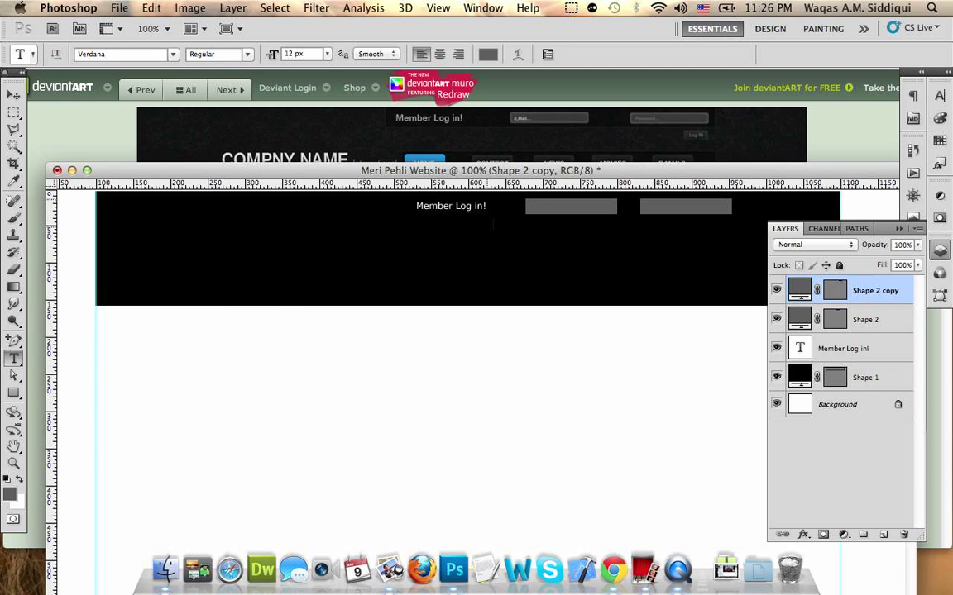
left_click(535, 208)
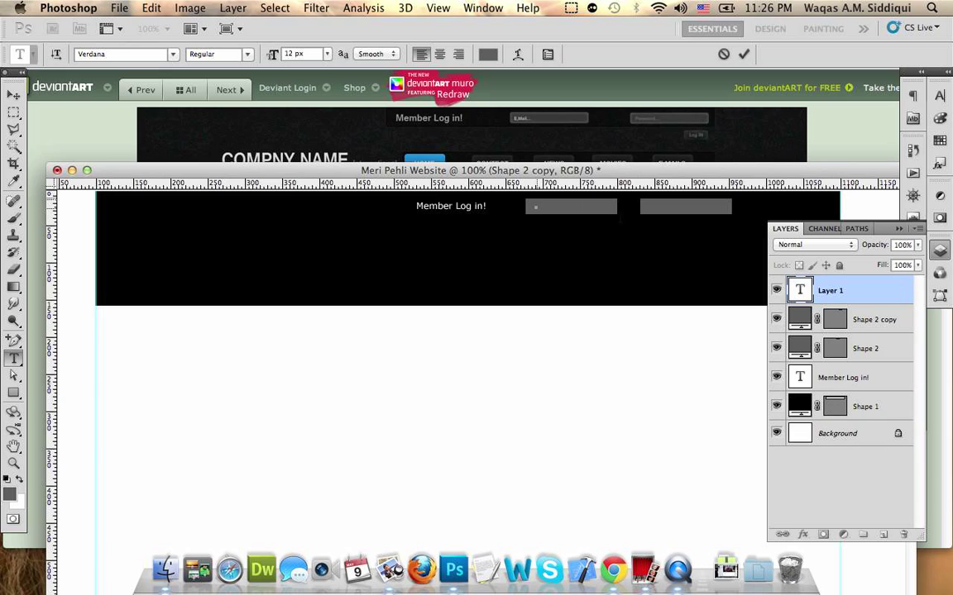
type("E-M")
left_click(13, 96)
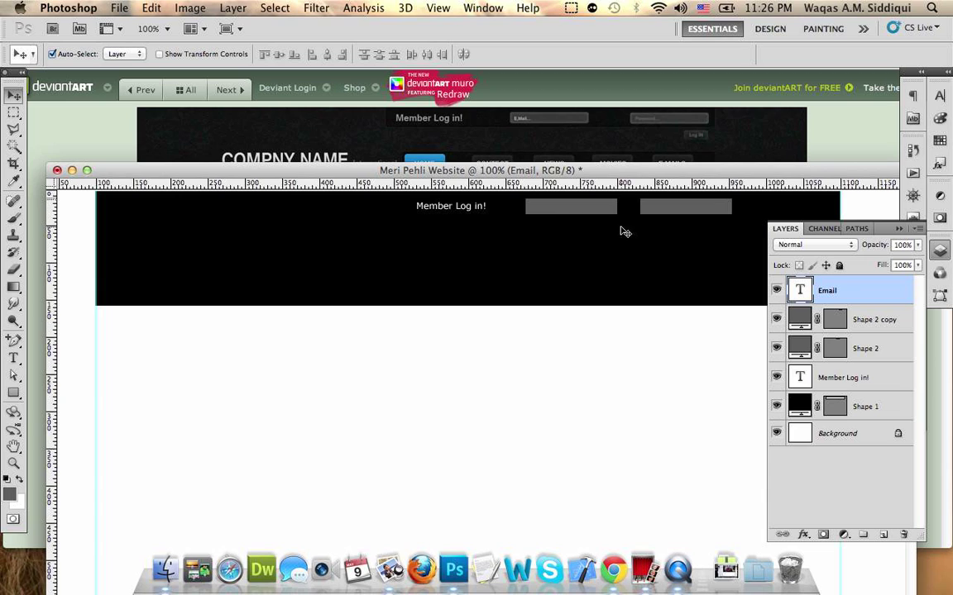
- Set the "Email" text color to white (#ffffff)
left_click(941, 95)
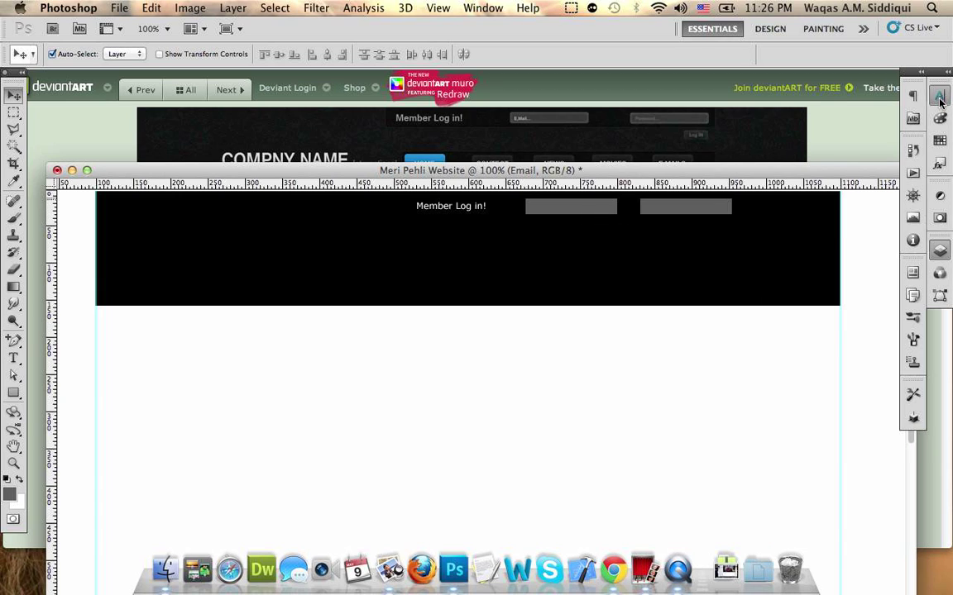
left_click(889, 181)
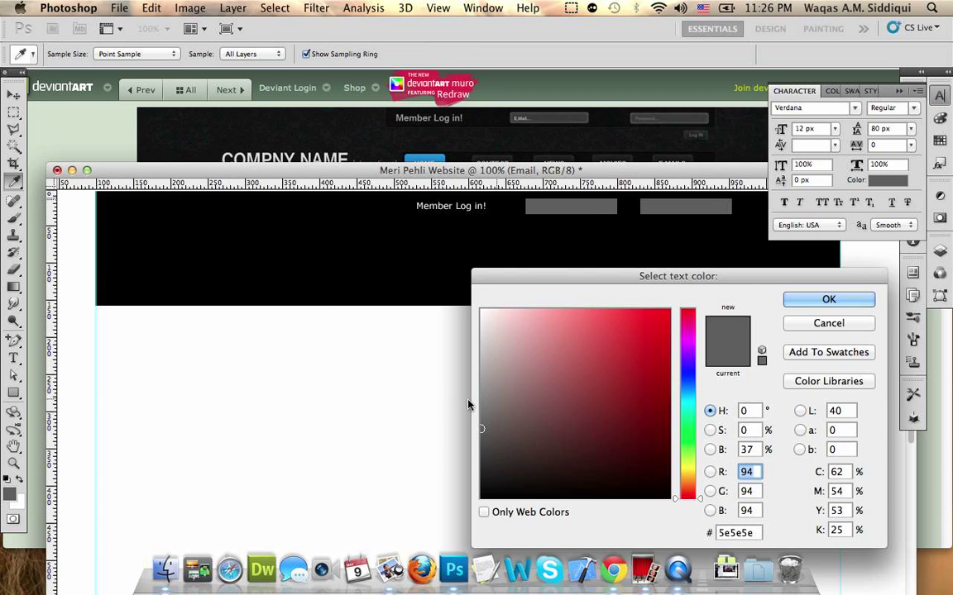
left_click(458, 279)
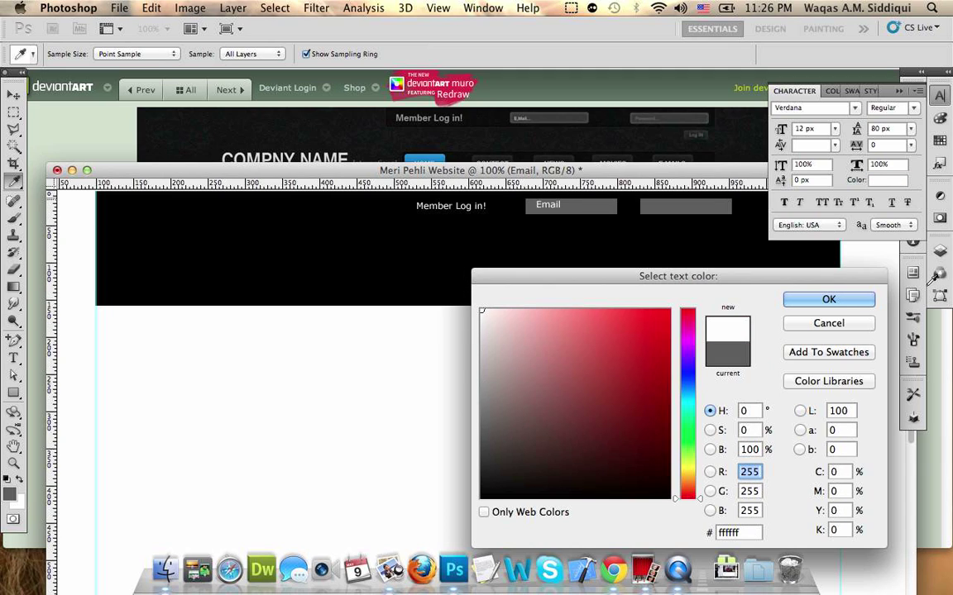
left_click(834, 304)
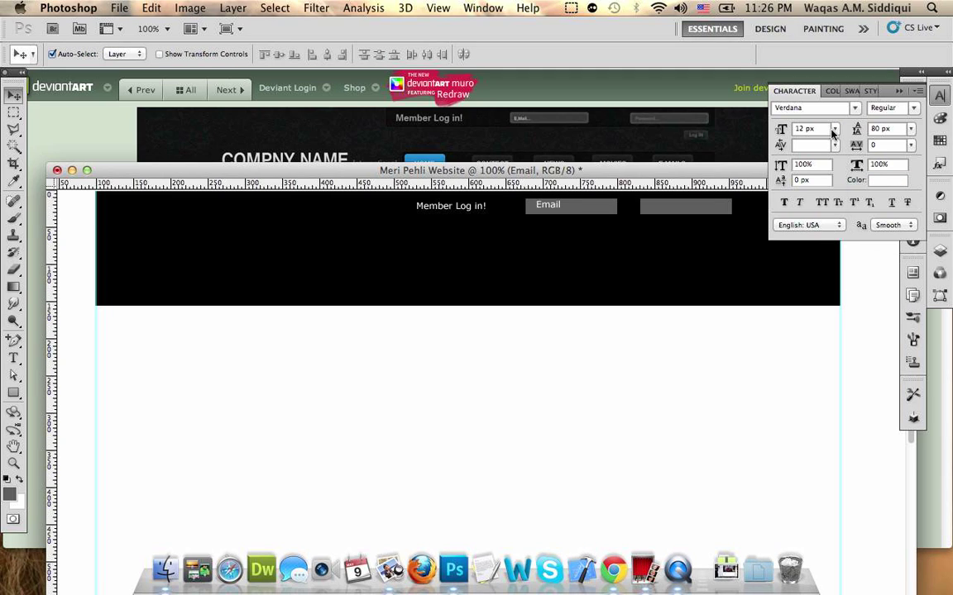
- Set the "Email" text to a font size of 10 px and place it near the first field's left edge
left_click(834, 128)
left_click(818, 183)
left_click(941, 252)
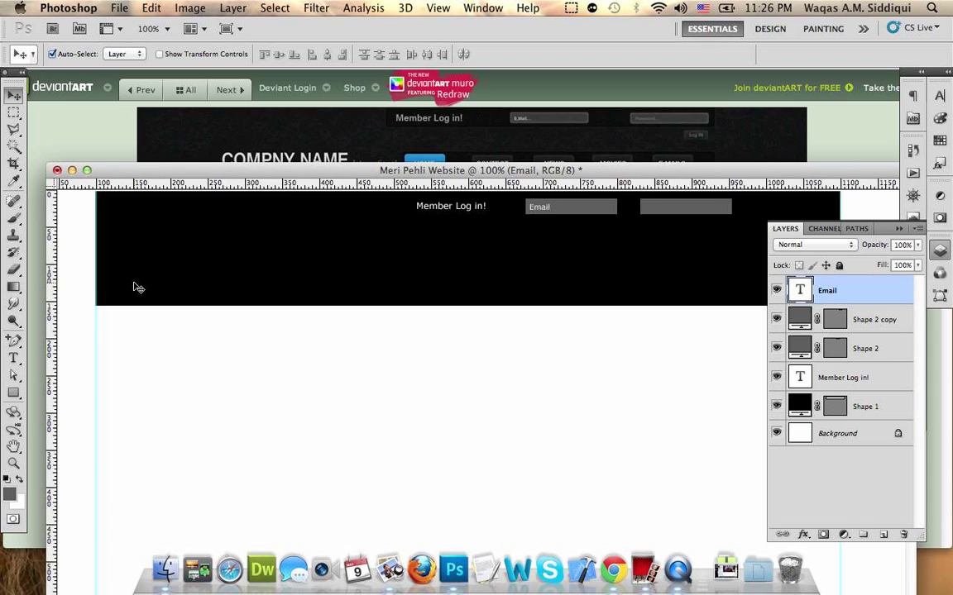
- Add the text "Password" inside the second gray field near its left edge and nudge it down to center it vertically
left_click(14, 358)
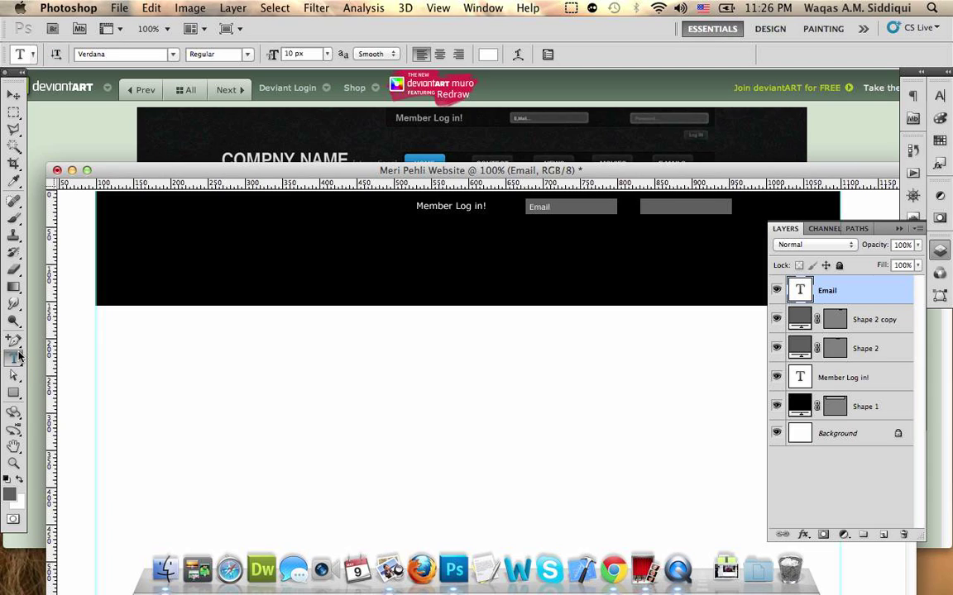
left_click(645, 207)
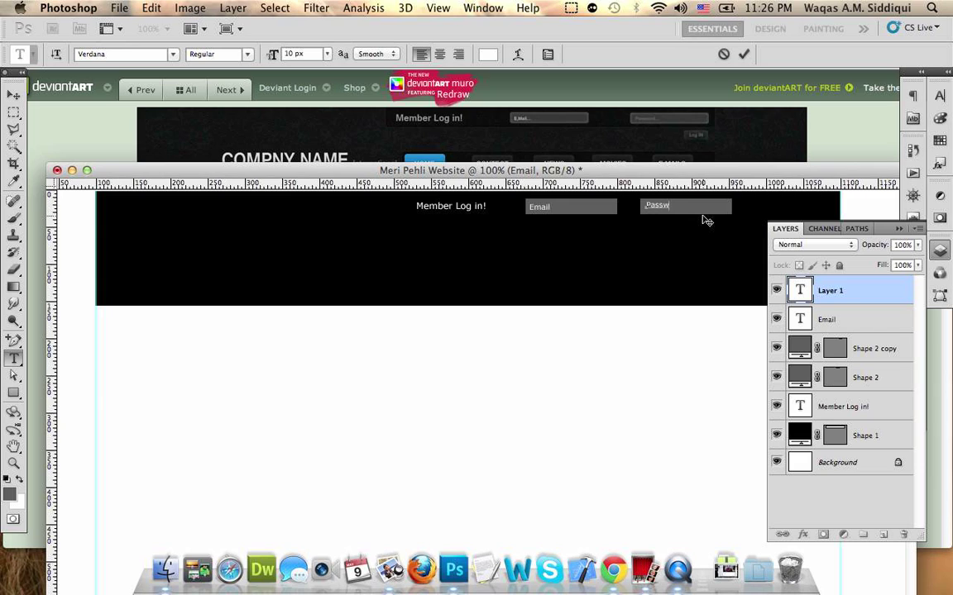
type("Password")
left_click(13, 95)
key("Down")
key("Down")
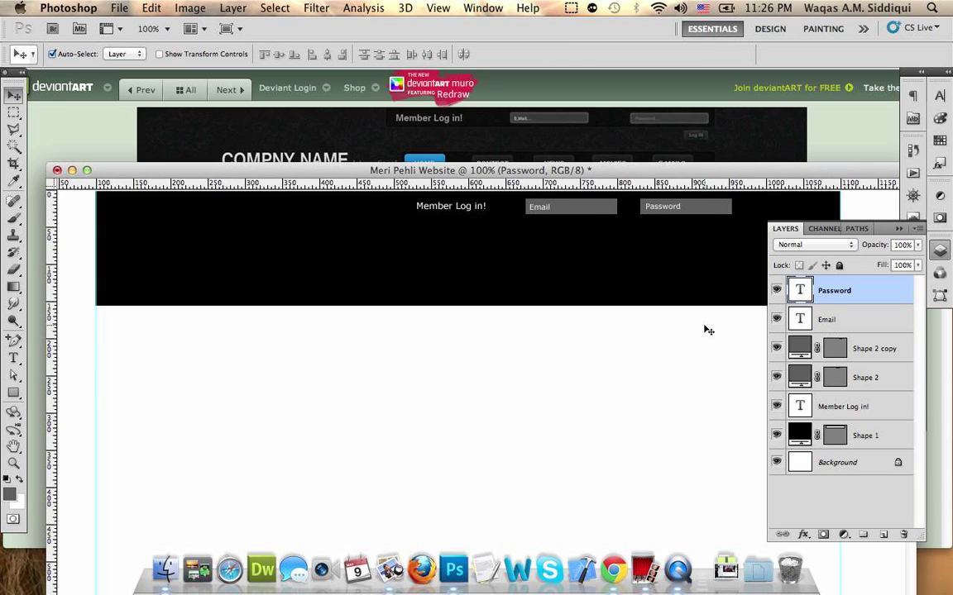
key("Down")
- Draw a gray rectangle about 45 px wide below the password field, flush with its right edge, as the login button
left_click(16, 391)
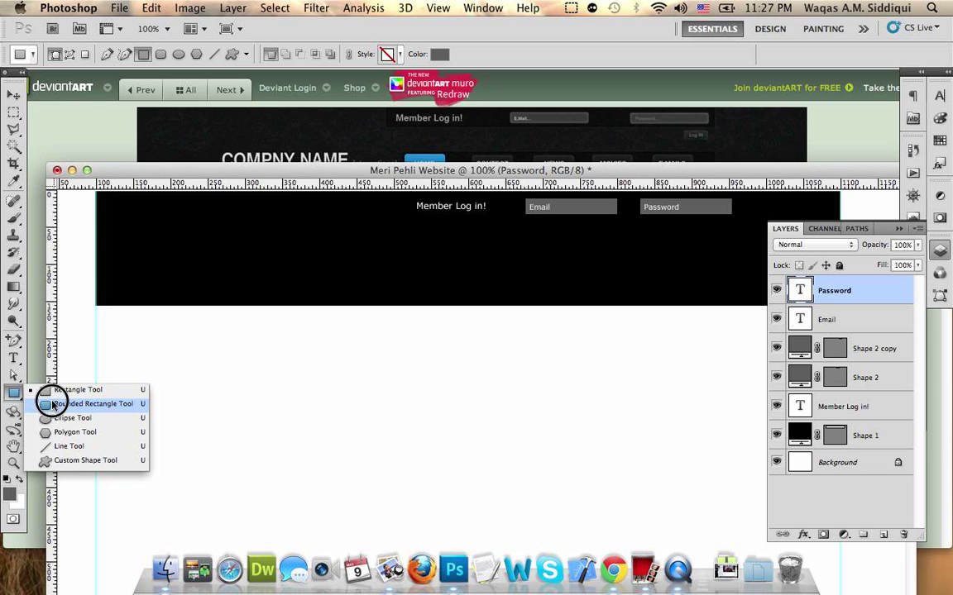
left_click(50, 390)
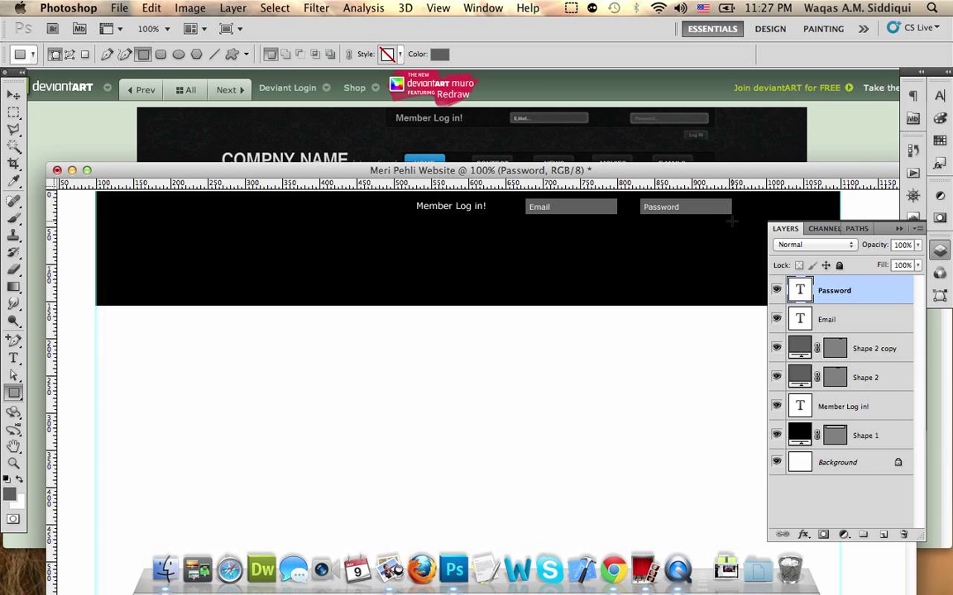
left_click_drag(732, 221, 699, 236)
left_click(882, 330)
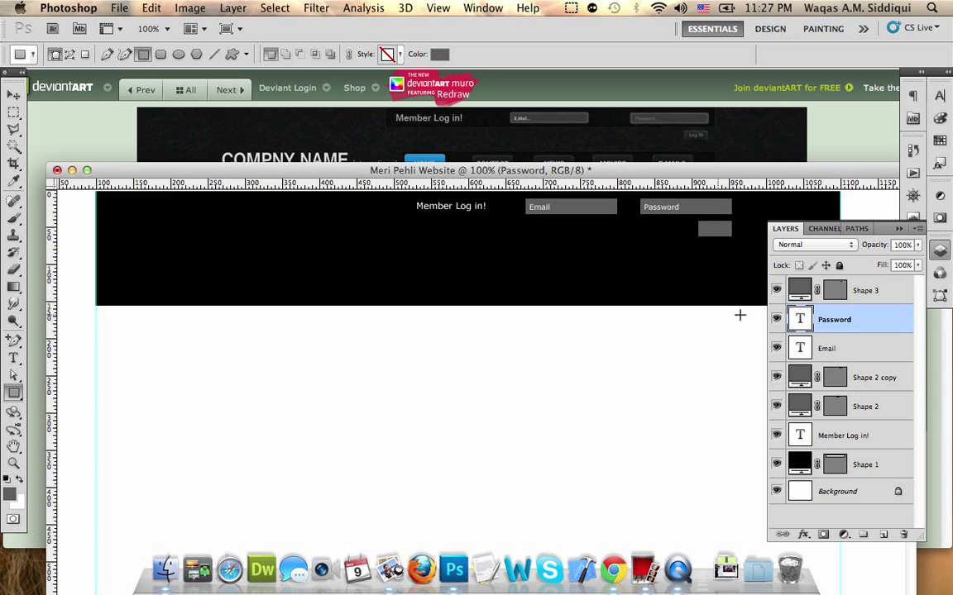
left_click(882, 297)
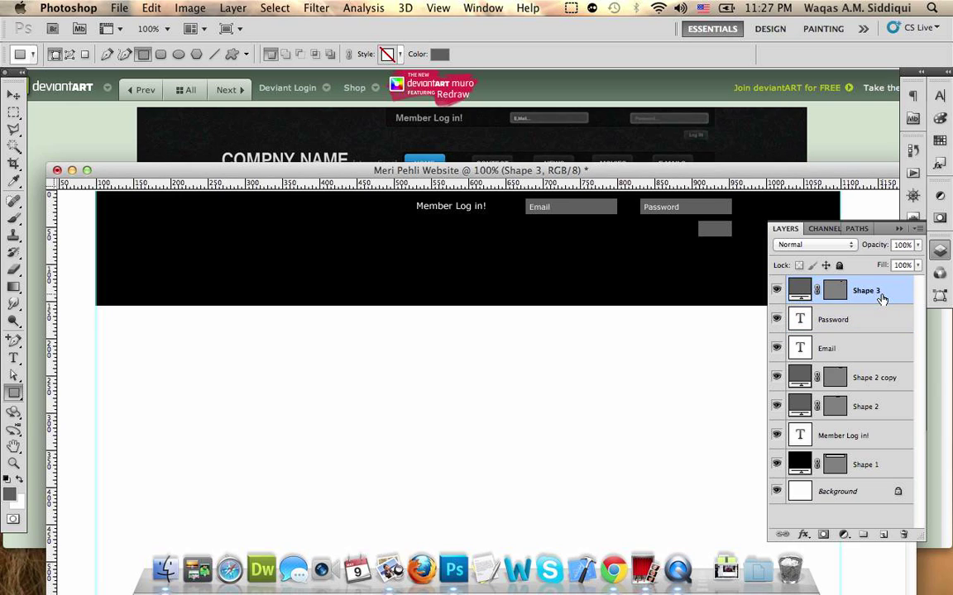
- Change the fill color of the Shape 3 button rectangle to light gray (#d9d9d9)
double_click(801, 291)
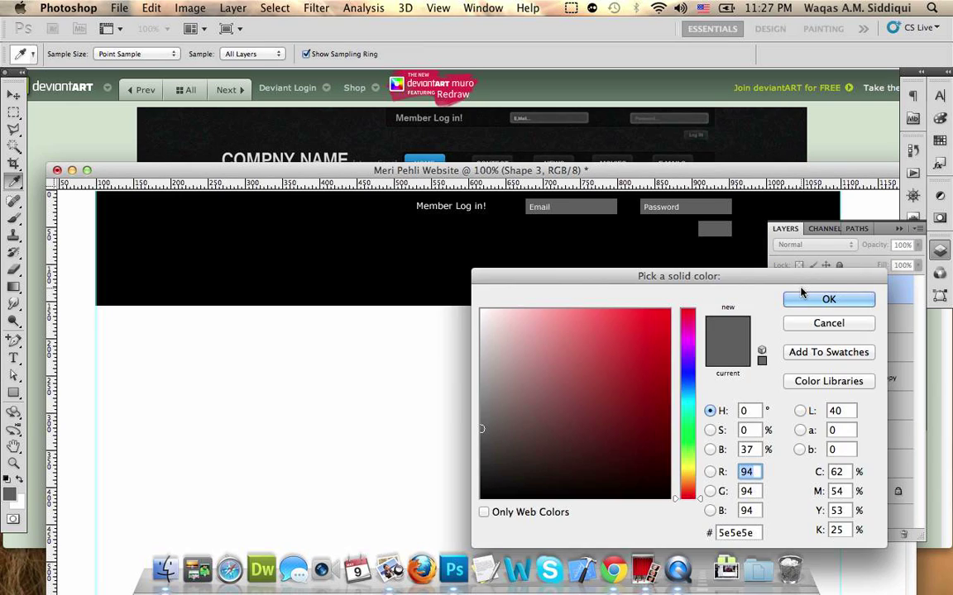
left_click_drag(497, 463, 481, 337)
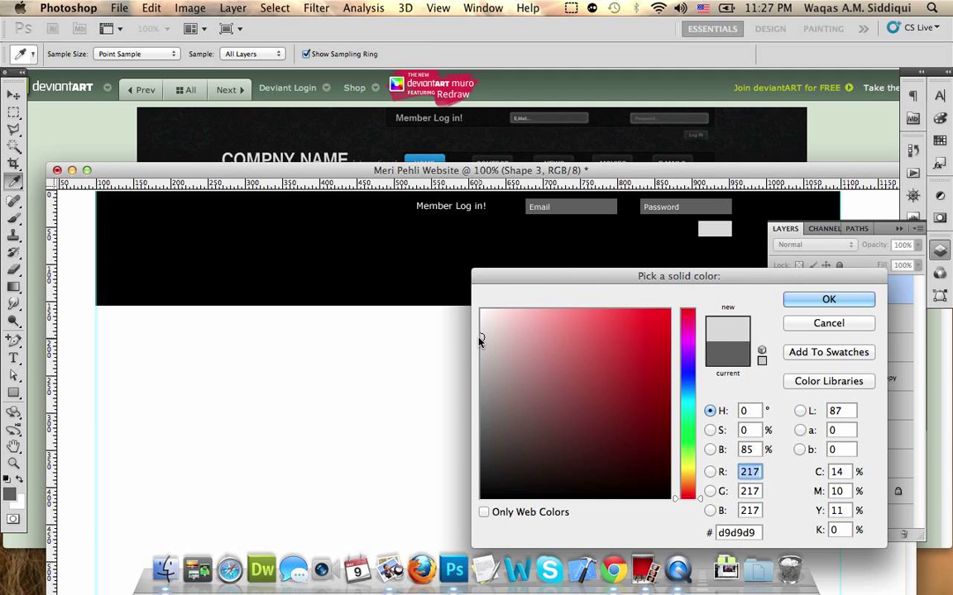
left_click(829, 300)
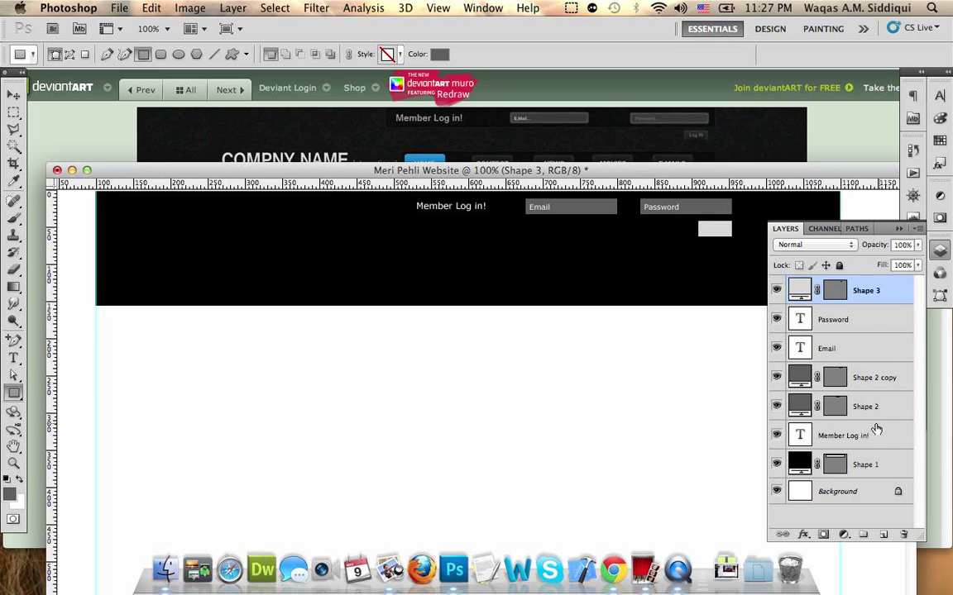
- Rename the Shape 1 layer as "Black Background"
left_click(863, 471)
double_click(863, 471)
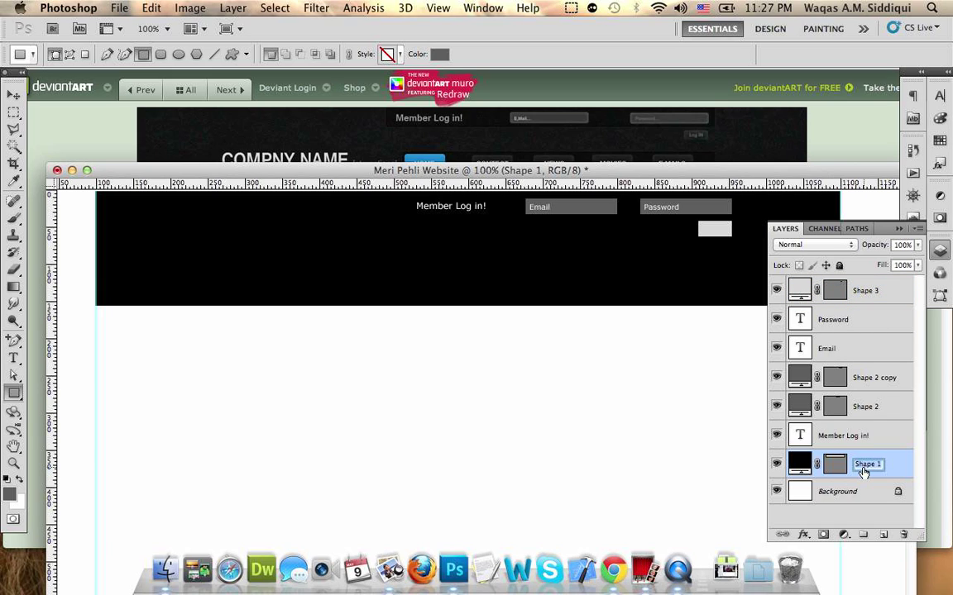
type("Ba")
type("ck Background")
key("Return")
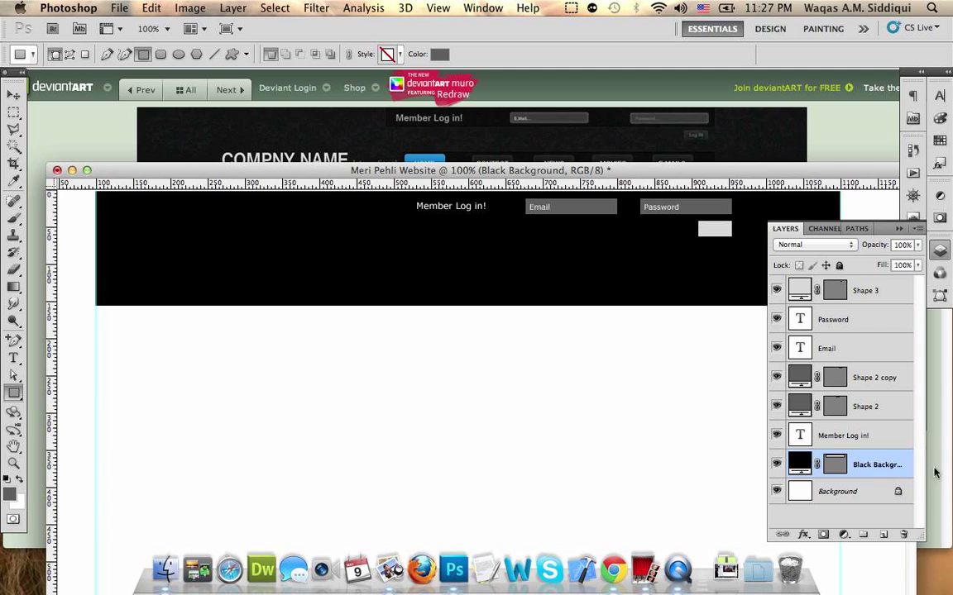
- Rename the Shape 2 layer as "Email Field" and the Shape 2 copy layer as "Password Field"
double_click(874, 410)
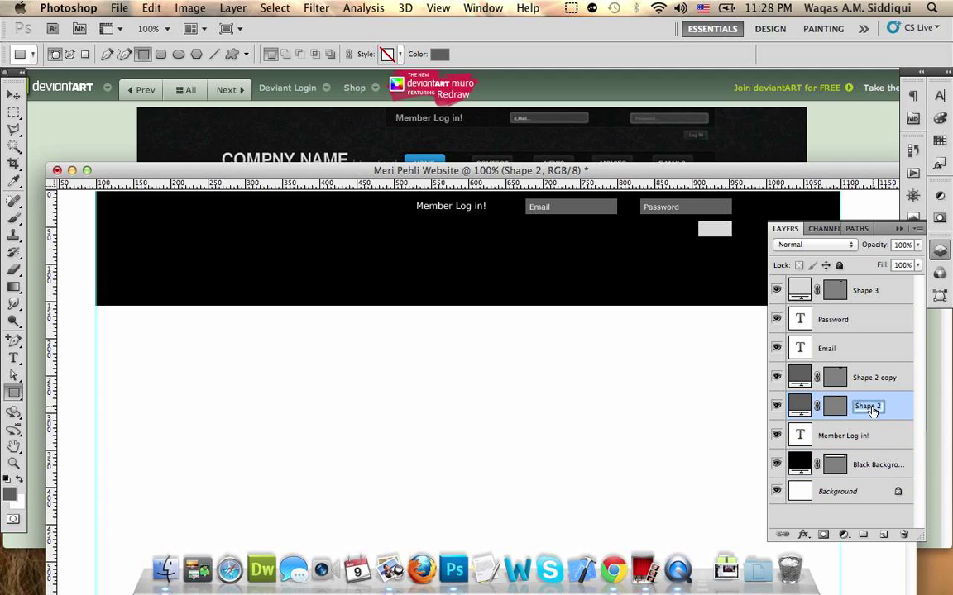
type("Email Field")
key("Return")
double_click(881, 378)
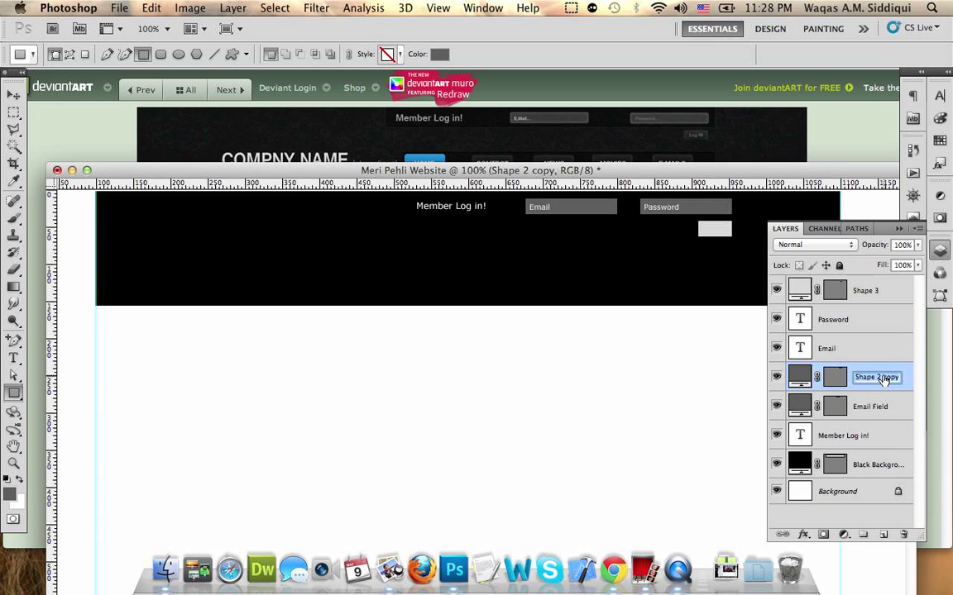
type("Password Field")
key("Return")
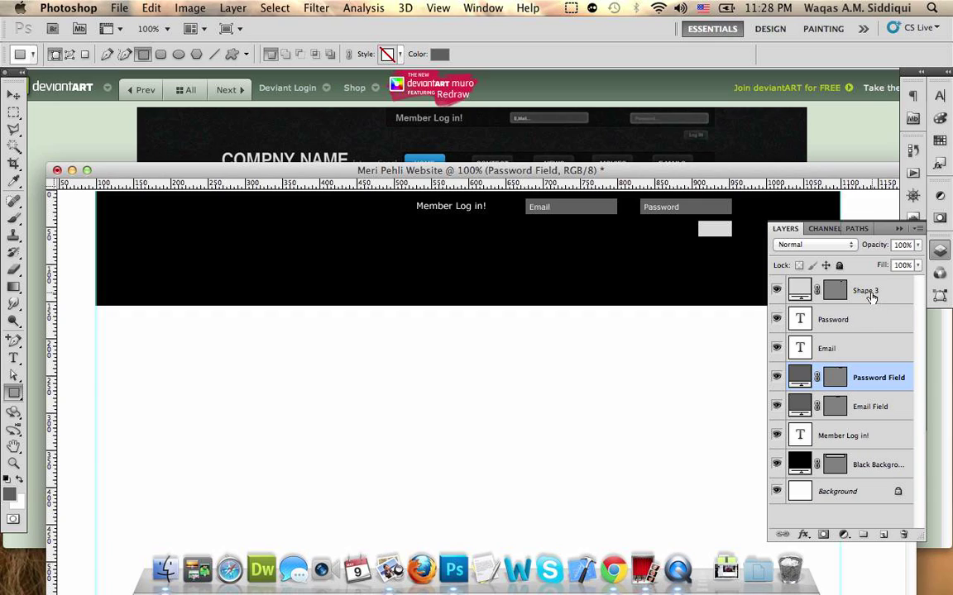
- Rename the Shape 3 layer as "Button"
double_click(868, 292)
type("Button")
key("Return")
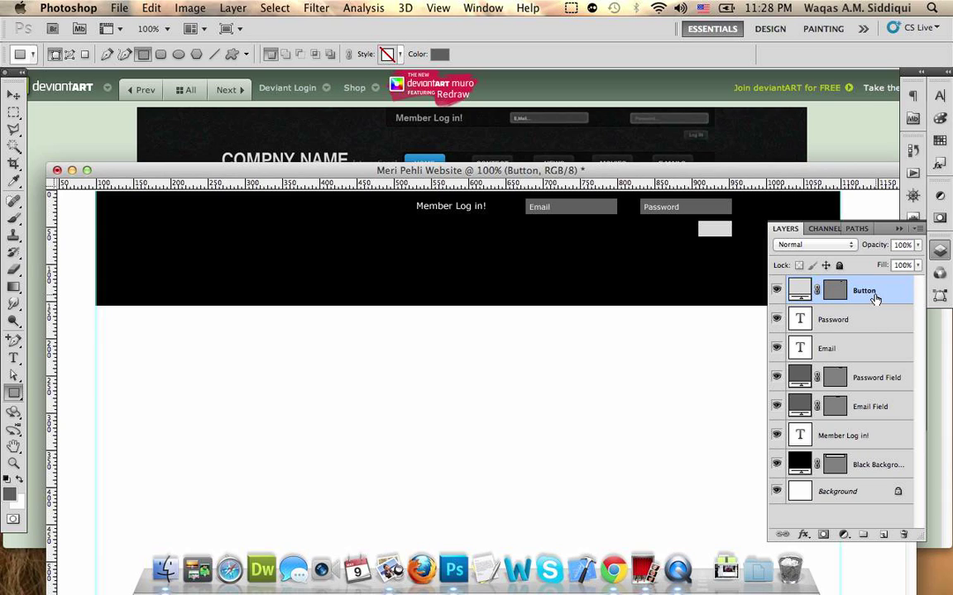
- Add a "Log In" text label on the light gray button and make it faux bold
left_click(14, 358)
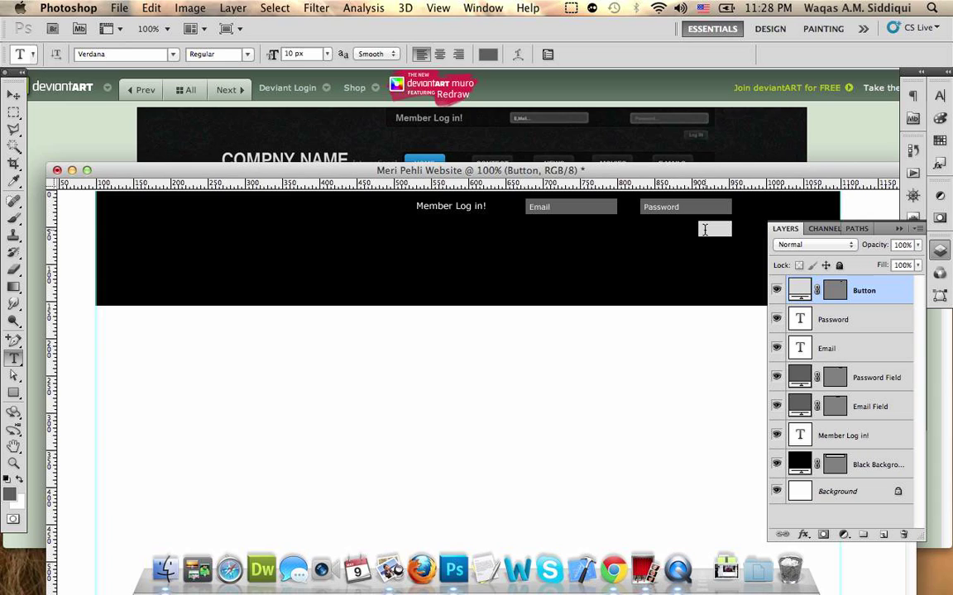
left_click(704, 229)
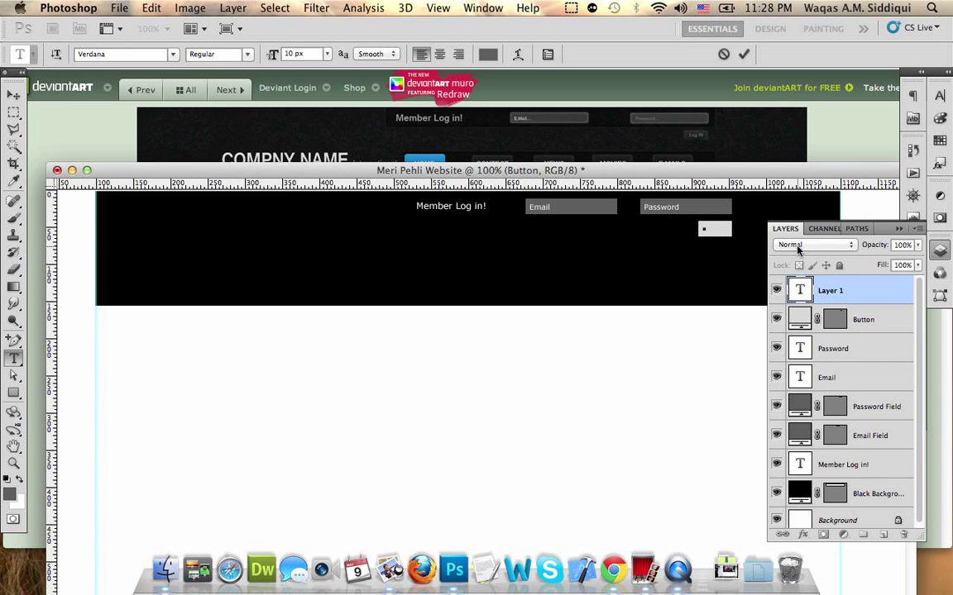
type("Log")
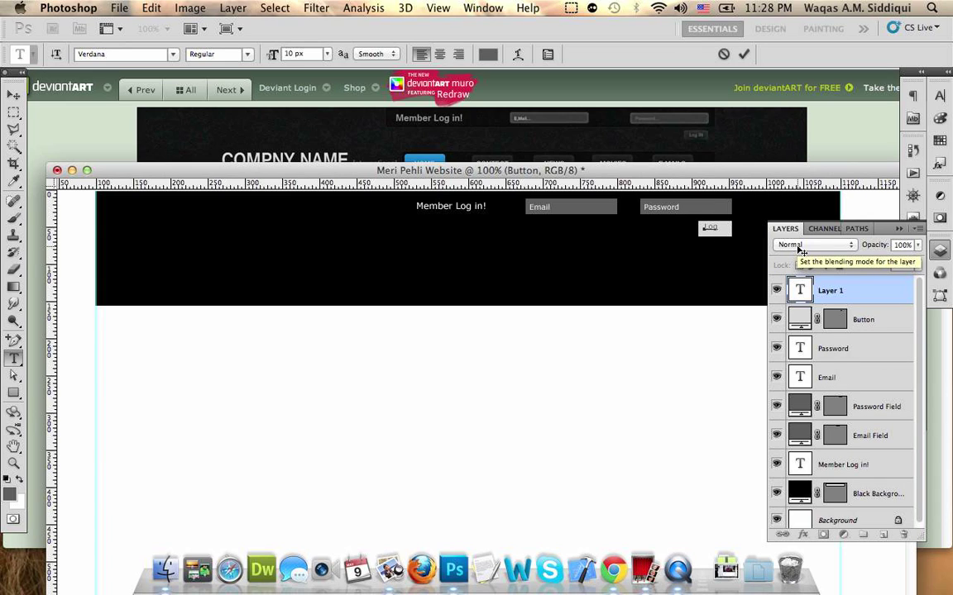
type(" In")
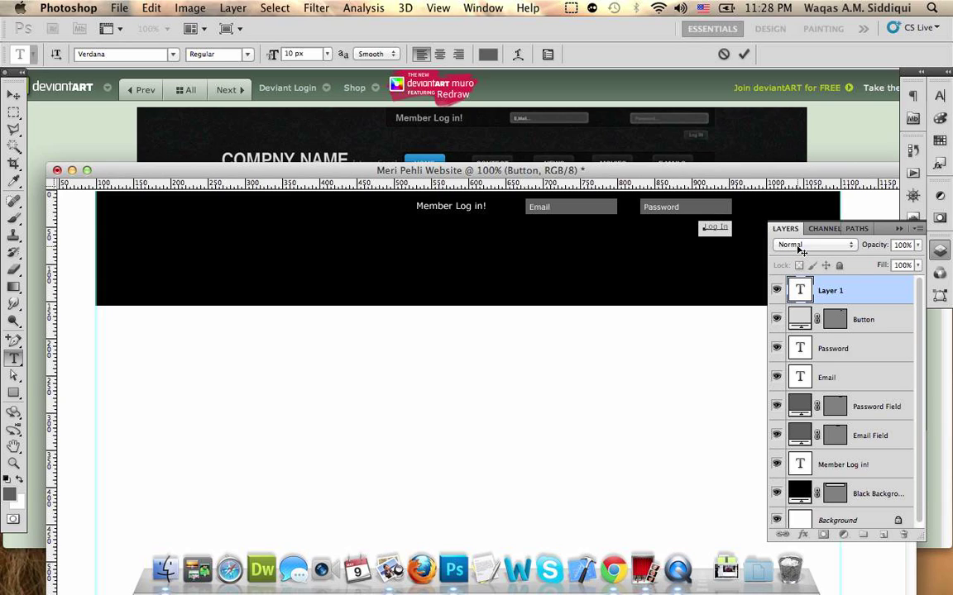
left_click(14, 96)
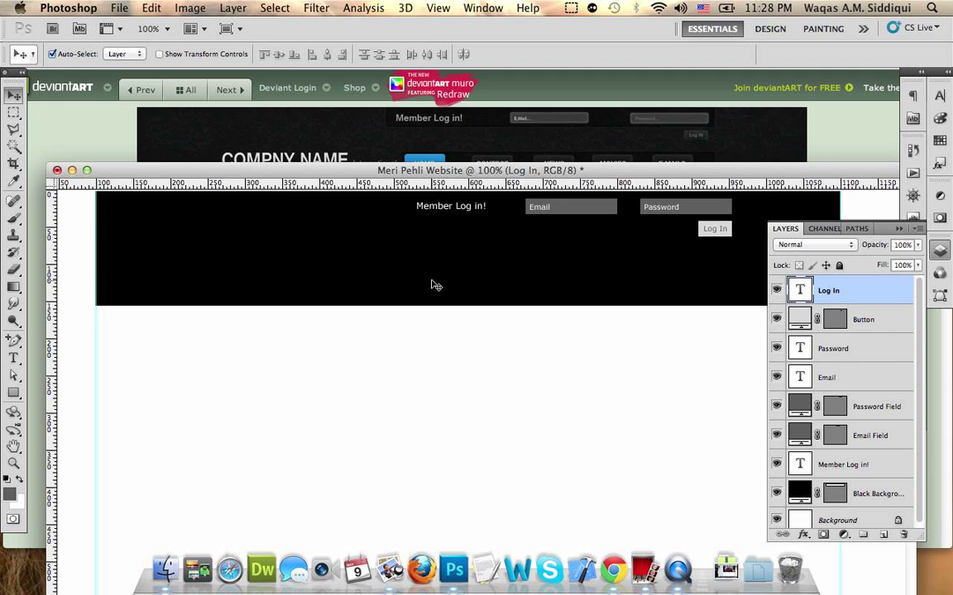
left_click(939, 95)
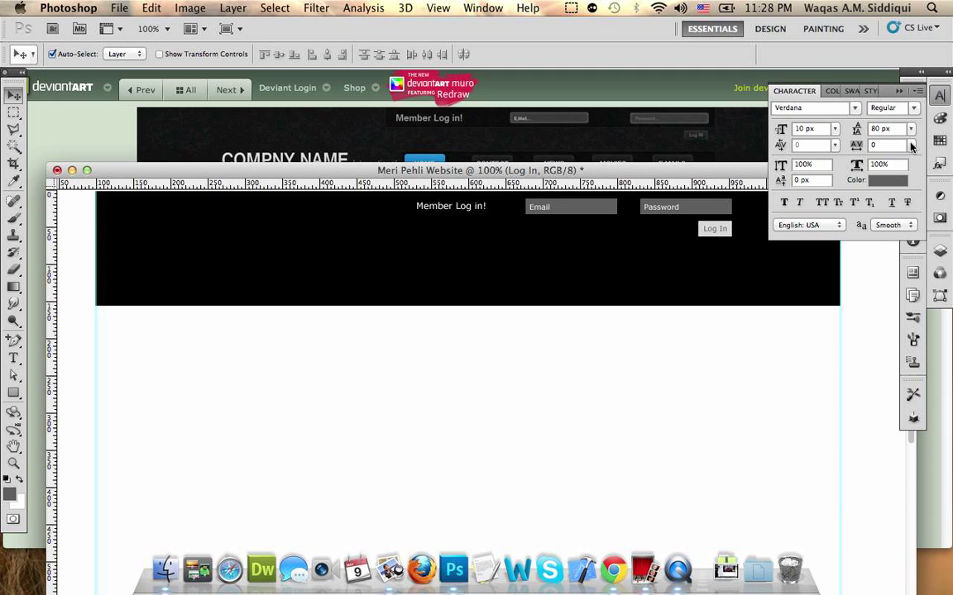
left_click(785, 205)
- Add the text "COMPANY NAME INTERNATIONAL" on the left side of the black header, below the login row
left_click_drag(473, 169, 475, 211)
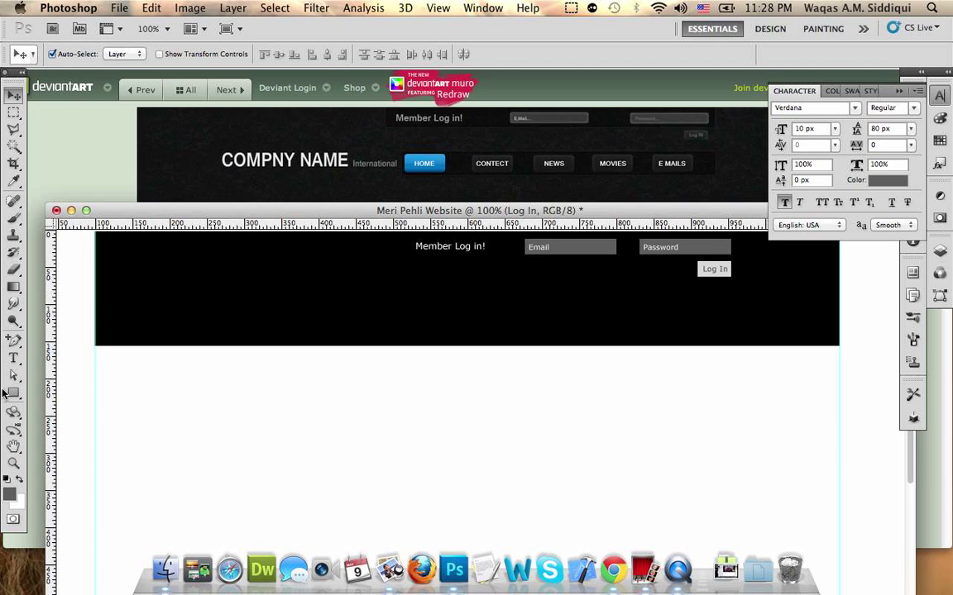
left_click(13, 360)
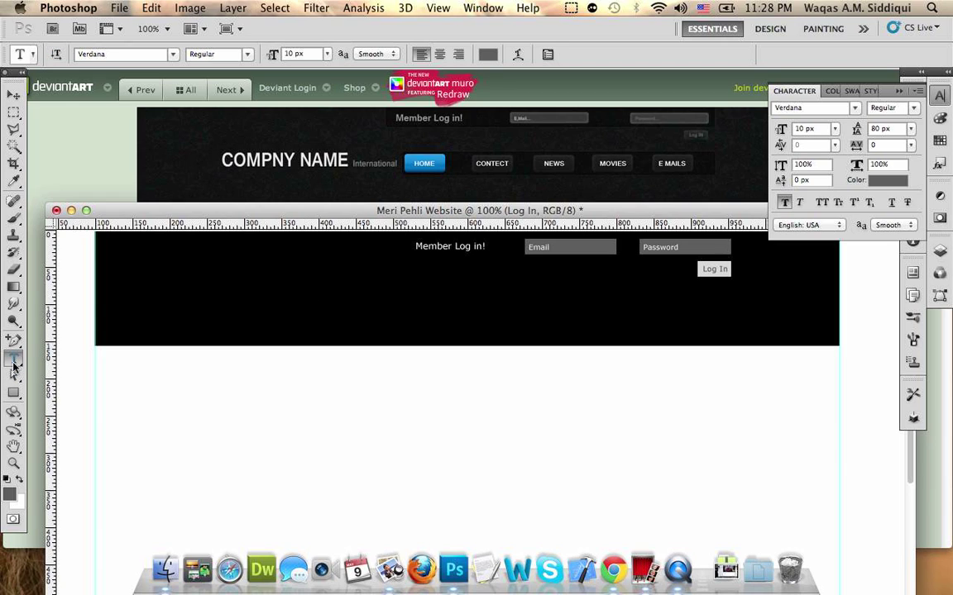
left_click(134, 299)
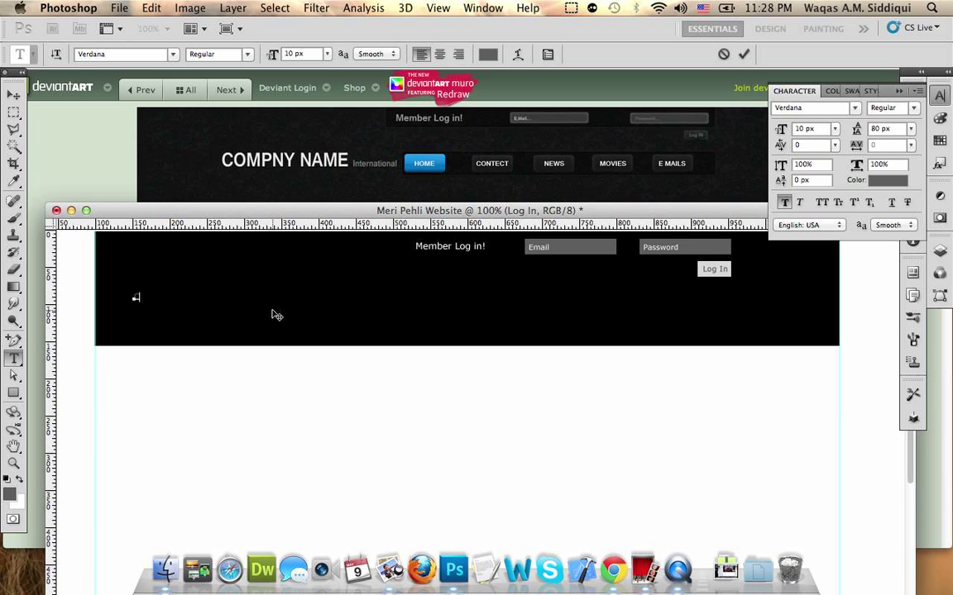
type("COMPANY NAME IN TERNATIONAL")
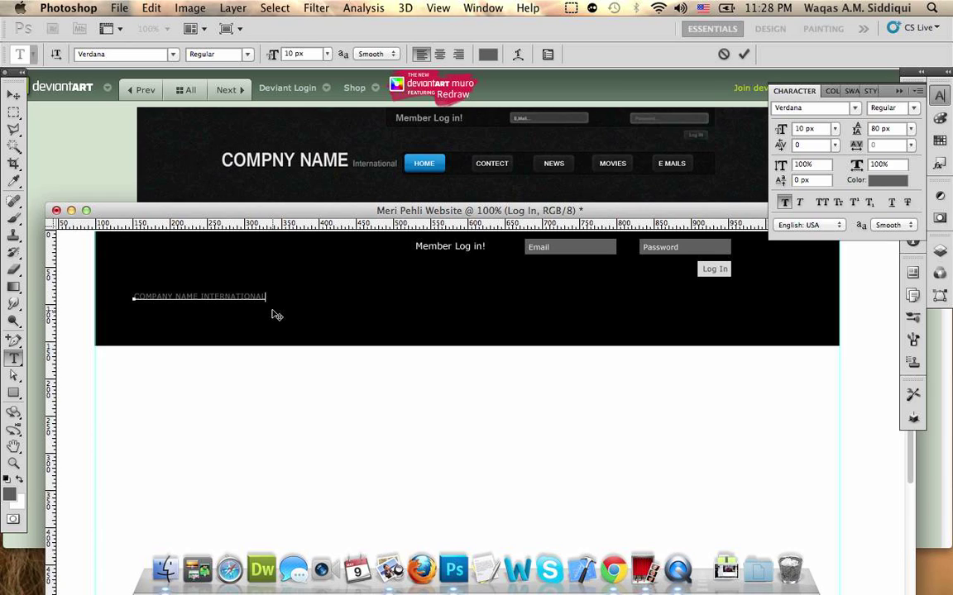
- Set the font size of the words "COMPANY NAME" in the header title to 30 px
left_click_drag(200, 296, 124, 298)
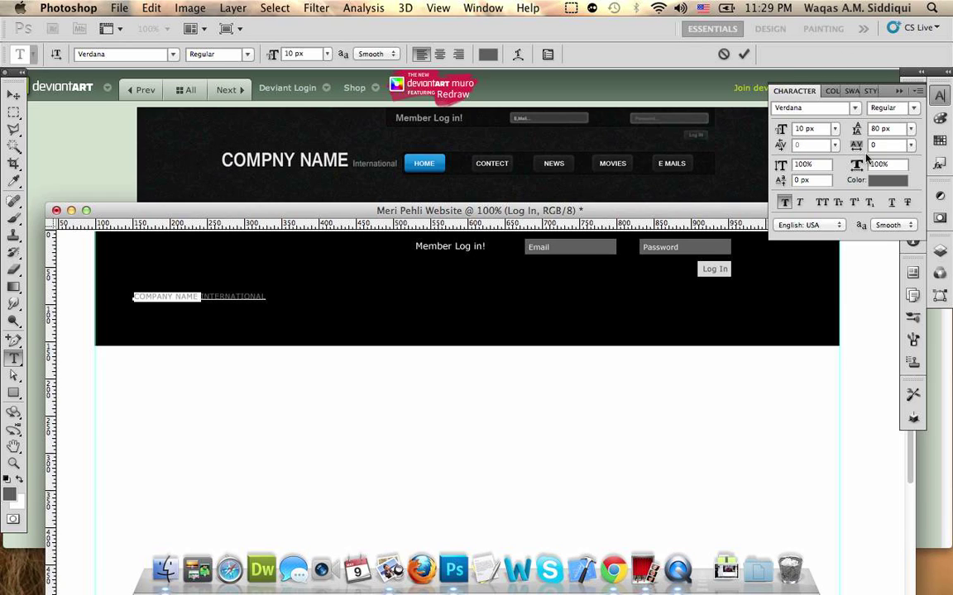
left_click(834, 129)
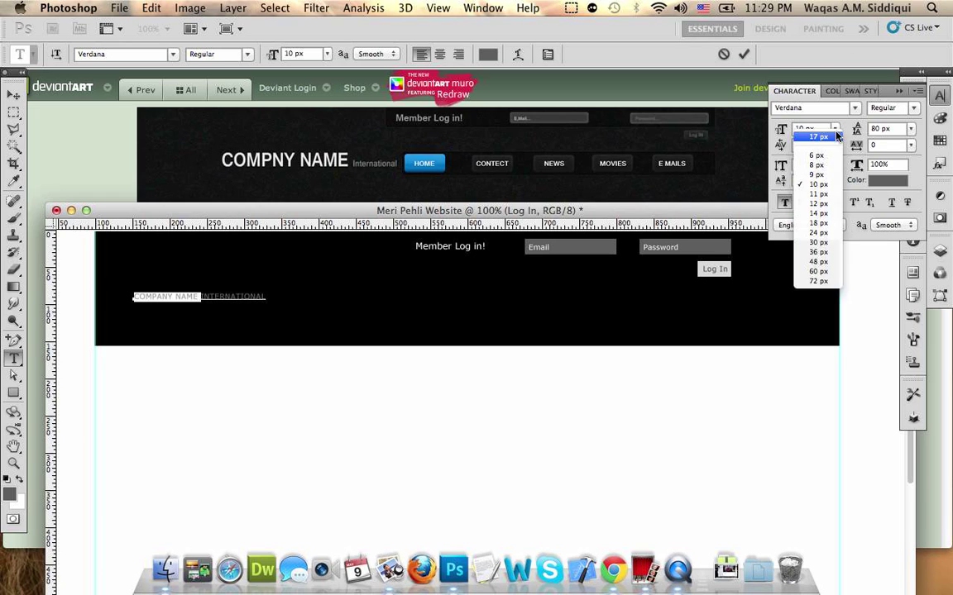
left_click(819, 261)
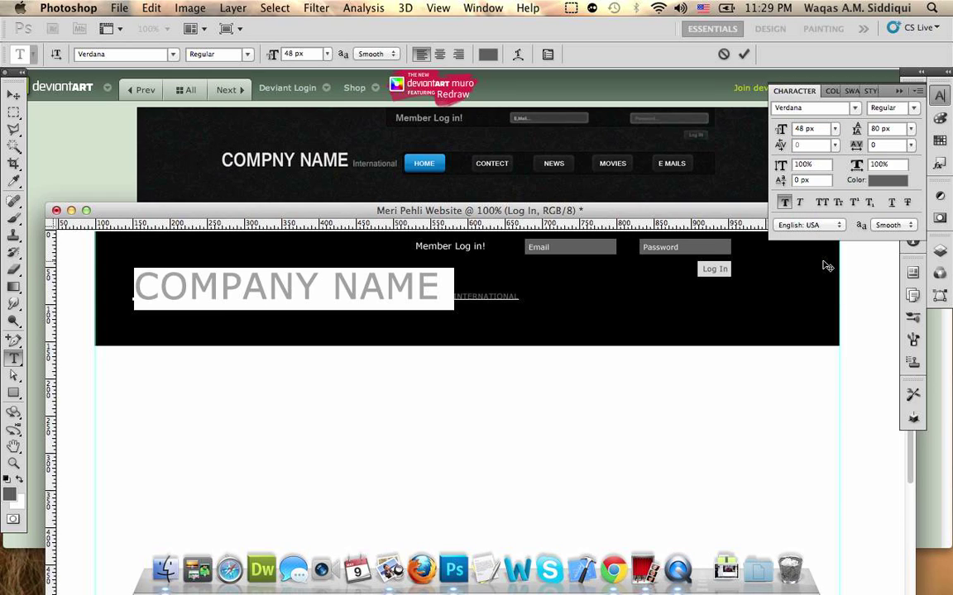
left_click(834, 129)
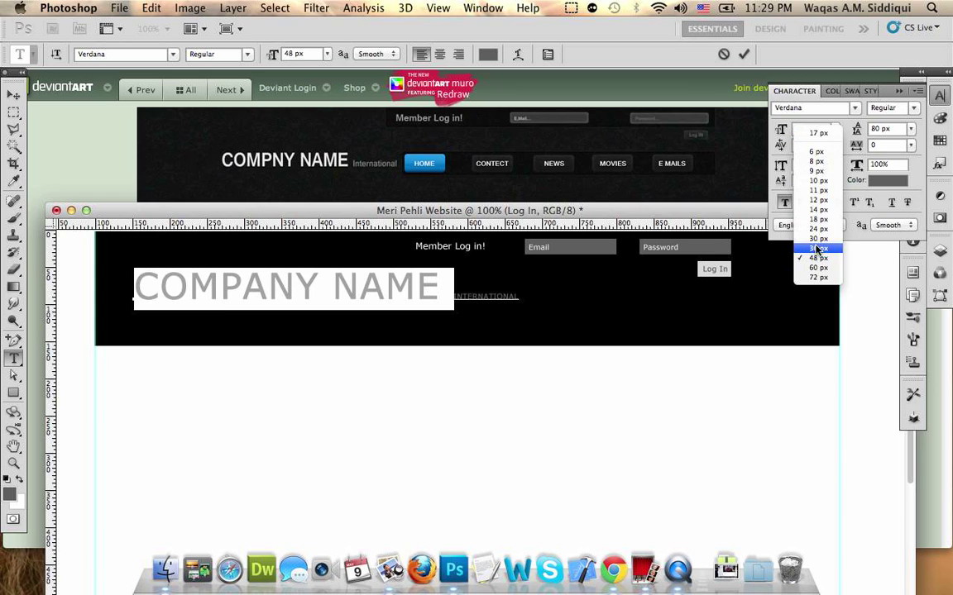
left_click(818, 238)
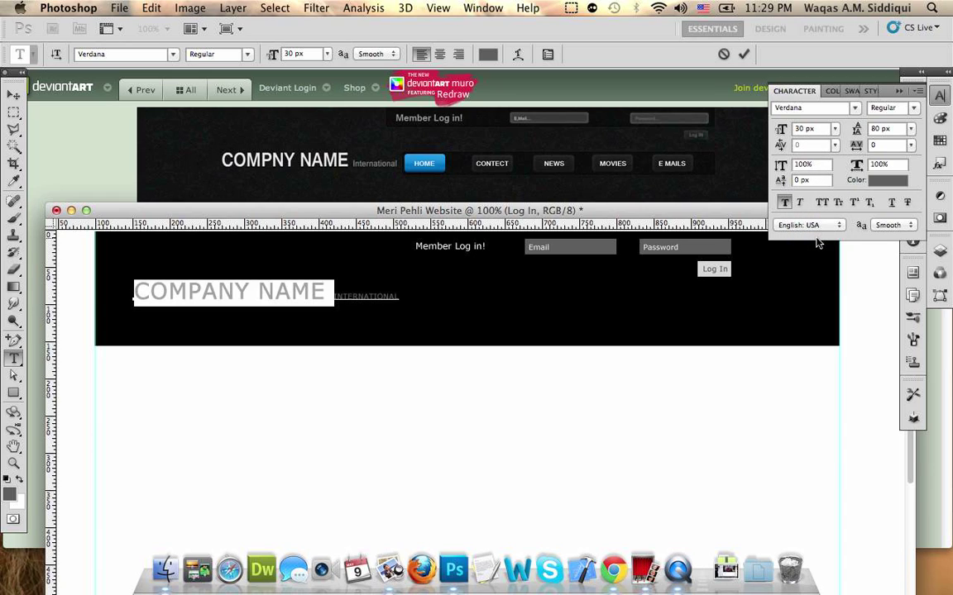
left_click(14, 94)
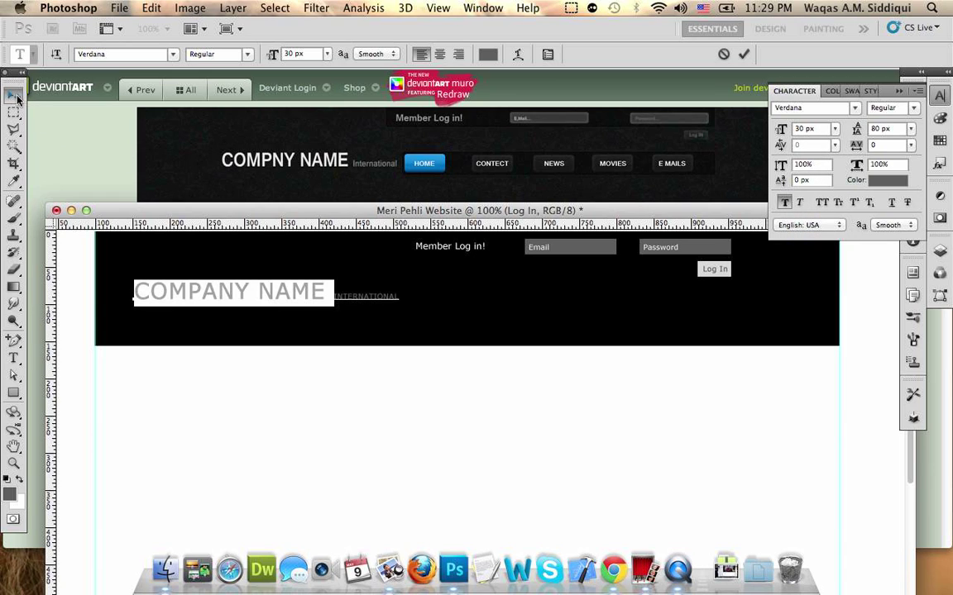
- Change the color of the whole company name text to white (#ffffff)
left_click(886, 179)
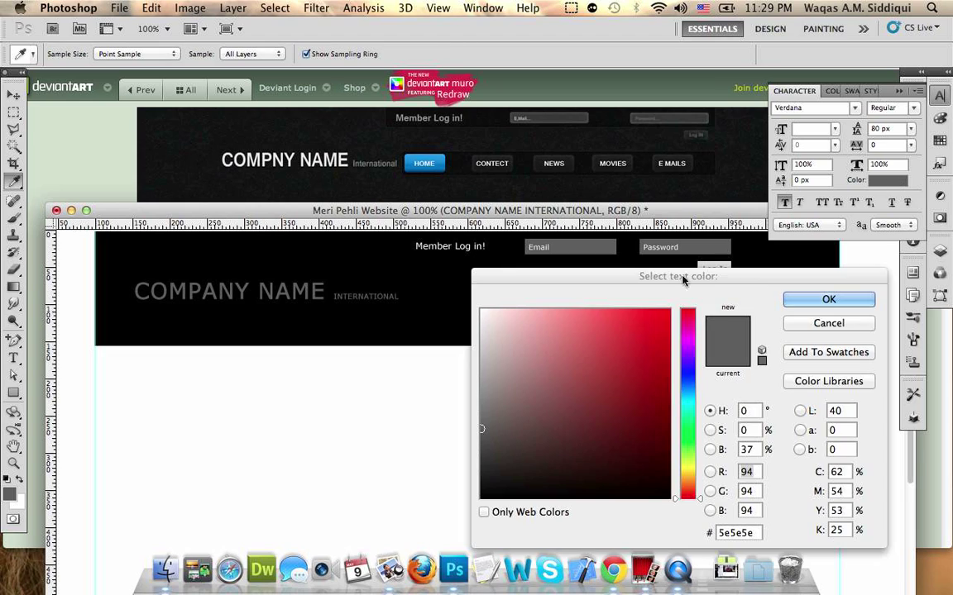
left_click_drag(515, 368, 479, 309)
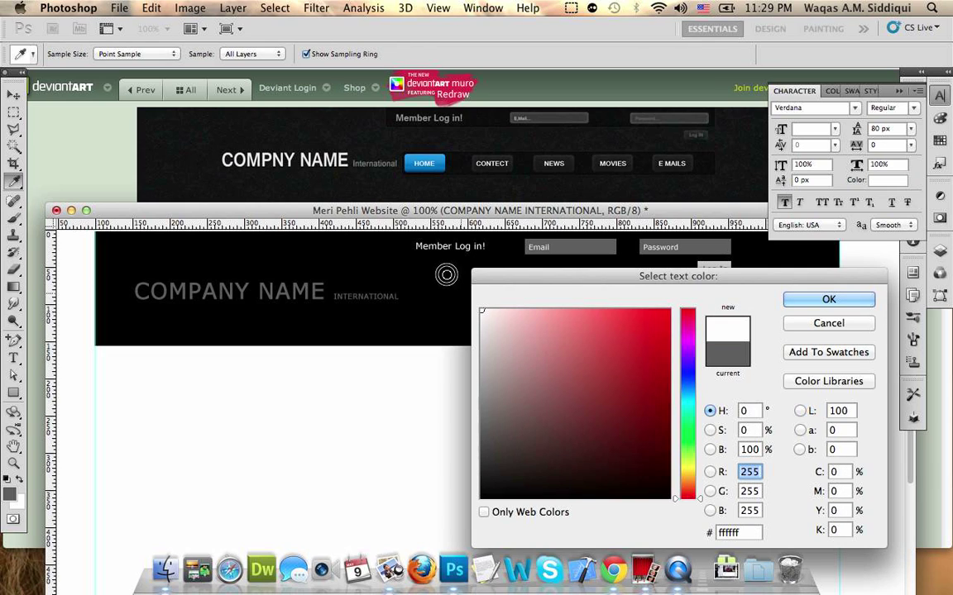
left_click(824, 300)
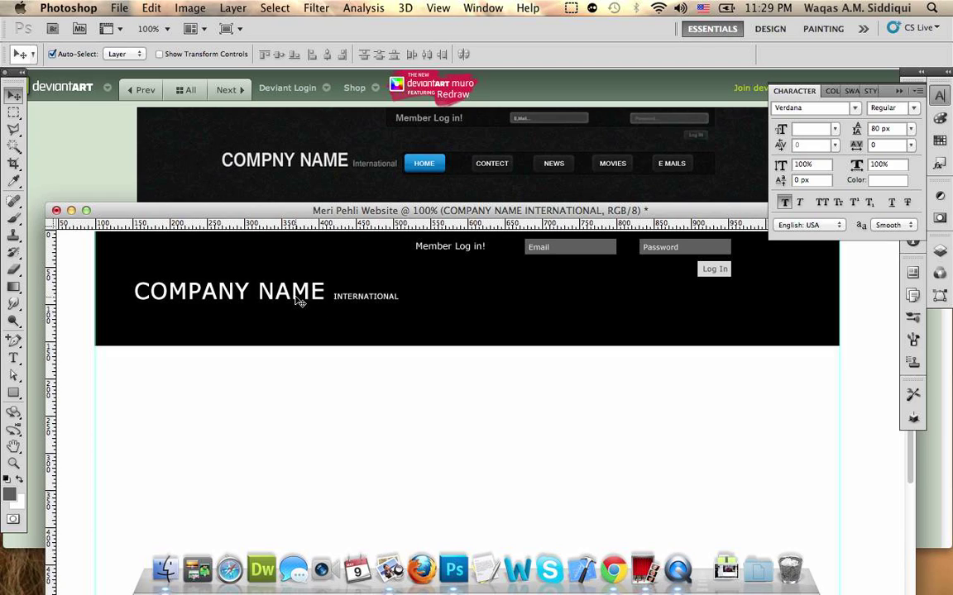
- Nudge the company name text 20 px down and 10 px left within the black header
key("shift+Down")
key("shift+Down")
key("shift+Left")
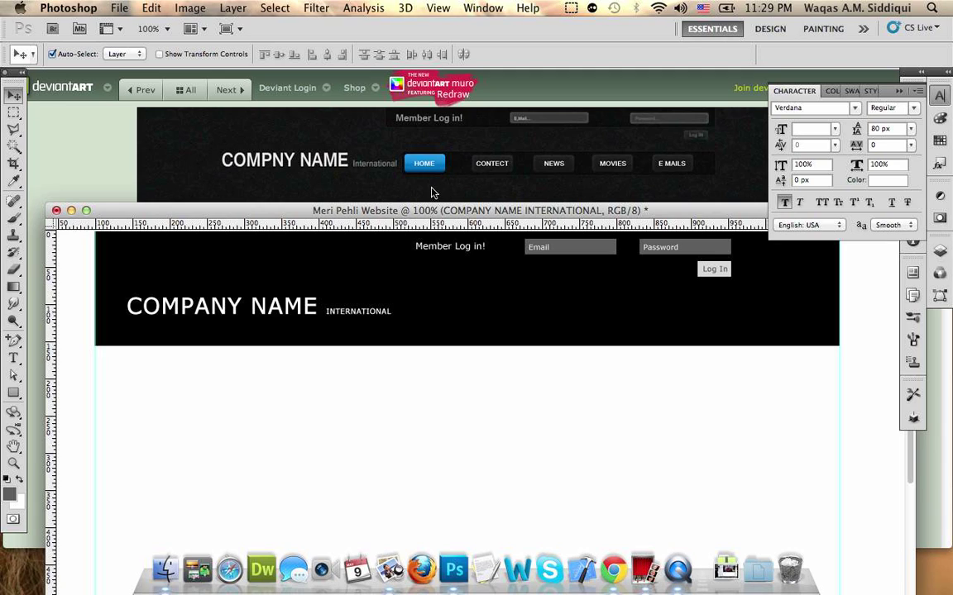
- Draw a bright blue (#00a2ff) rectangle about 75 px wide and 30 px tall just right of the company name
left_click(12, 397)
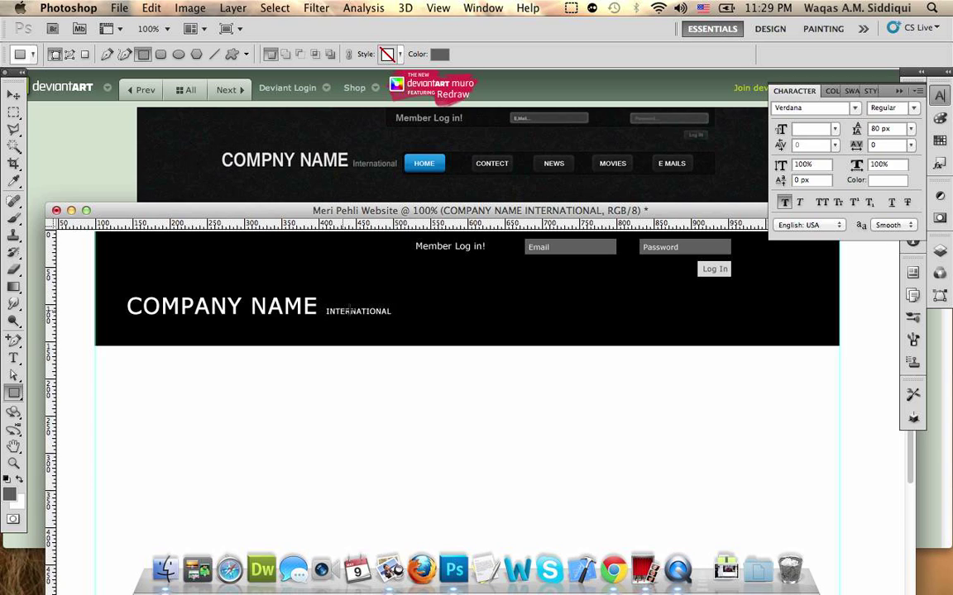
left_click(10, 494)
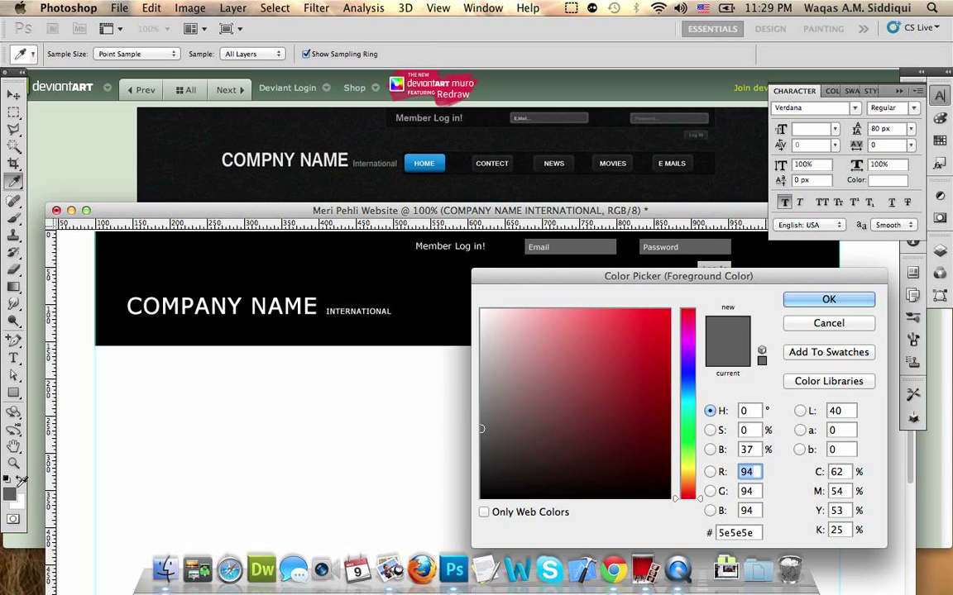
left_click(688, 392)
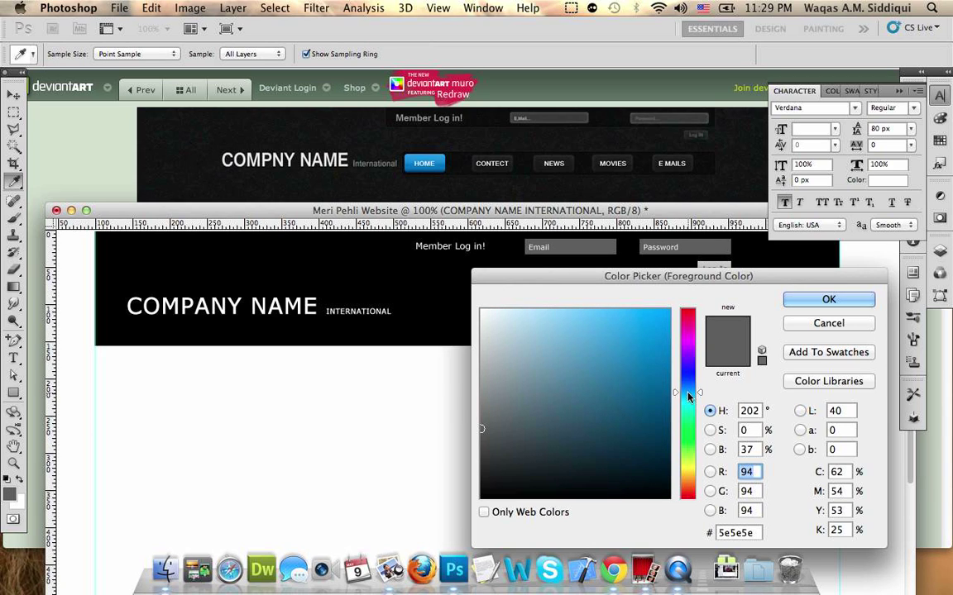
left_click_drag(658, 370, 670, 309)
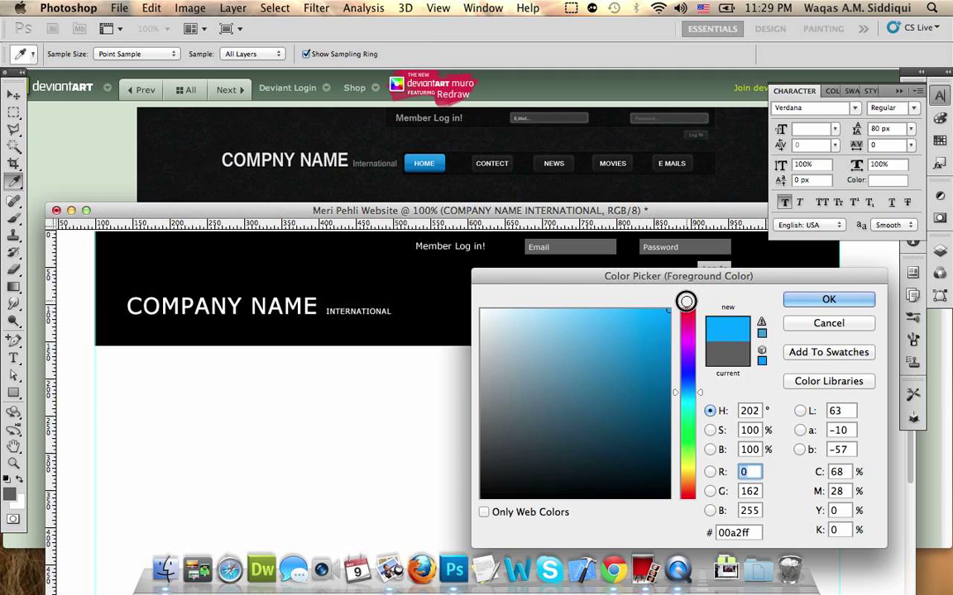
left_click(828, 299)
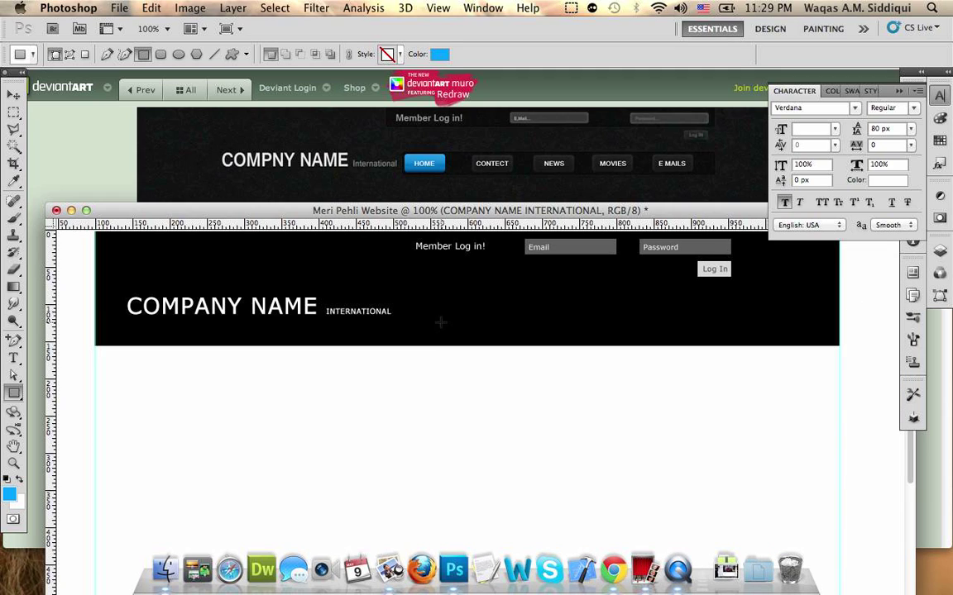
left_click_drag(415, 299, 471, 320)
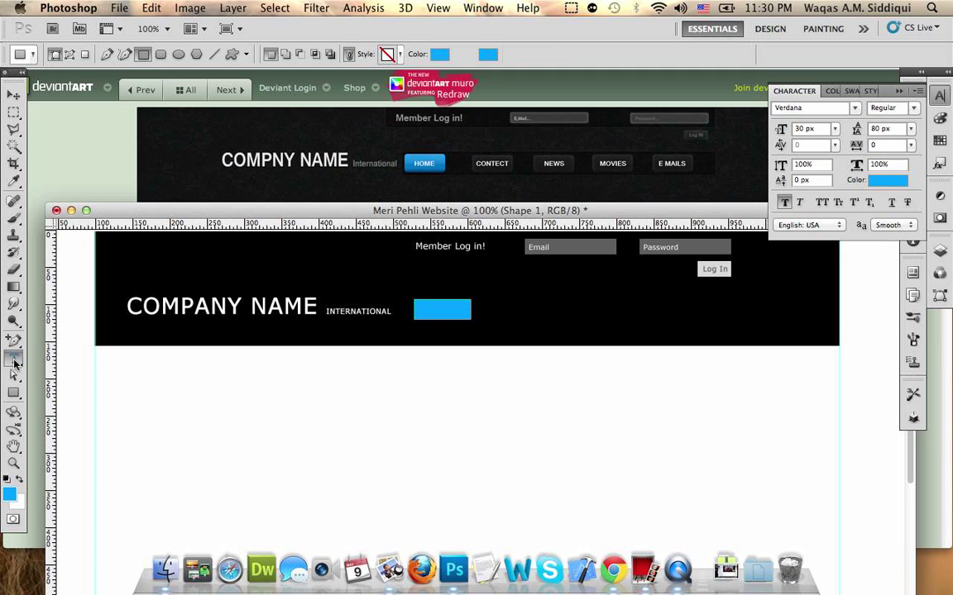
- Add the text "HOME" over the blue rectangle on its own layer above Shape 1
left_click(13, 358)
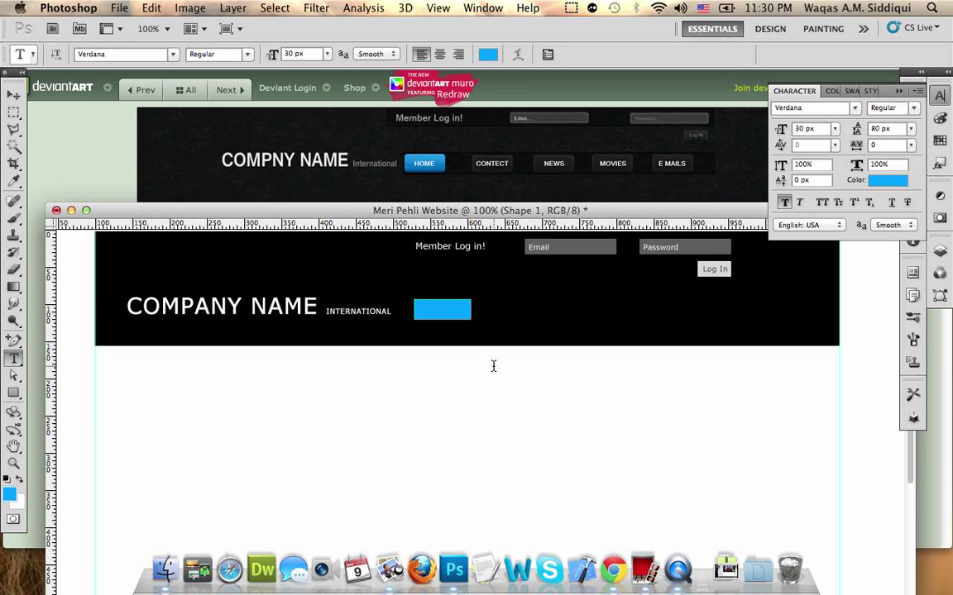
left_click(939, 249)
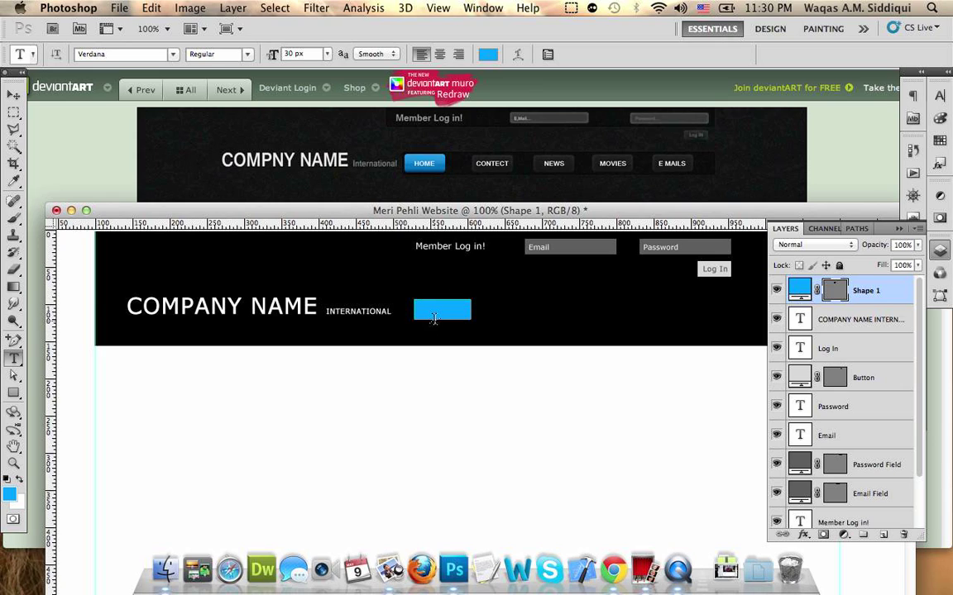
left_click(860, 319)
left_click(875, 291)
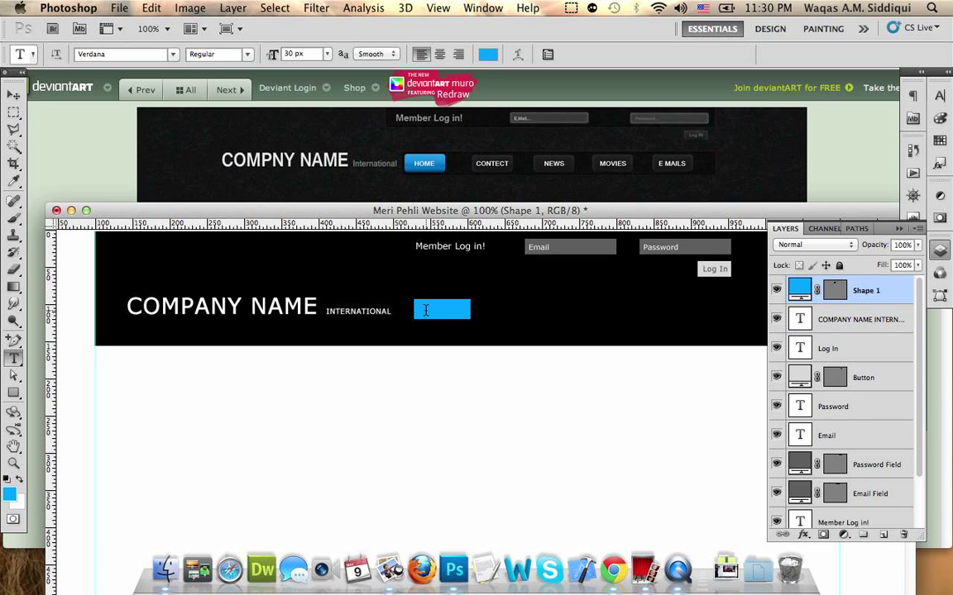
left_click(426, 310)
type("HOME")
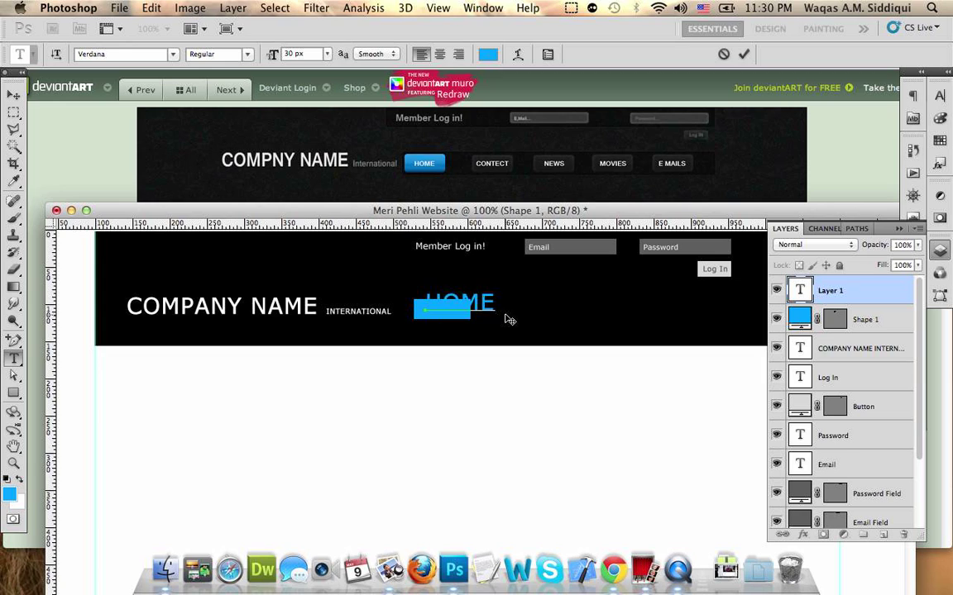
left_click(14, 94)
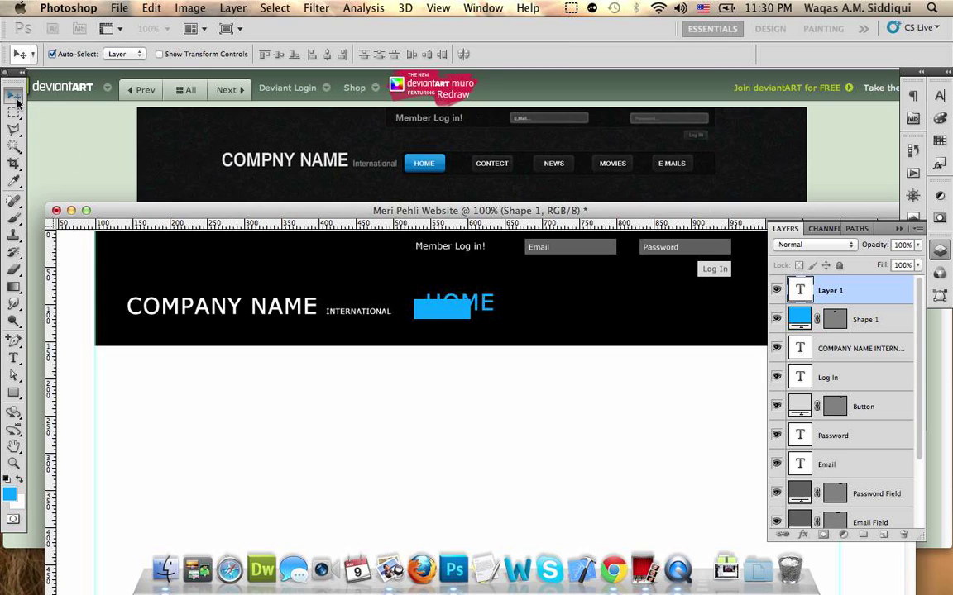
- Change the color of the HOME text to white (#ffffff)
left_click(941, 96)
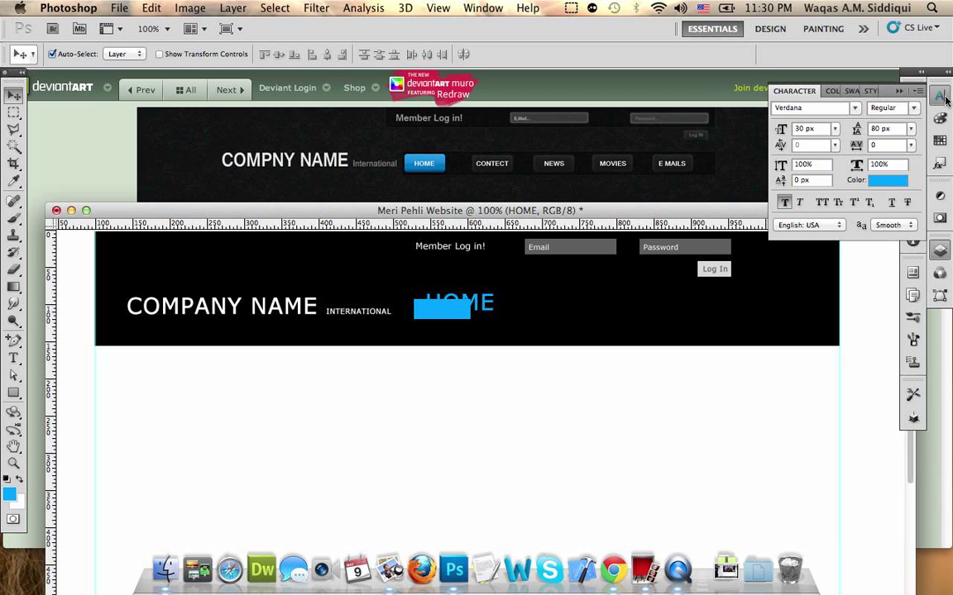
left_click(879, 180)
left_click_drag(612, 281, 698, 275)
left_click(593, 320)
left_click_drag(606, 340, 564, 298)
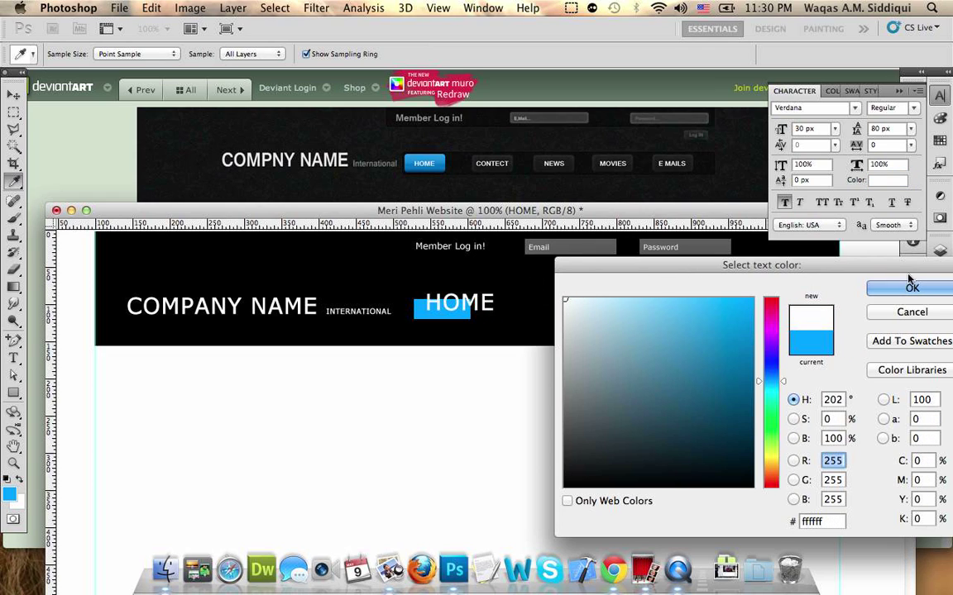
left_click(911, 293)
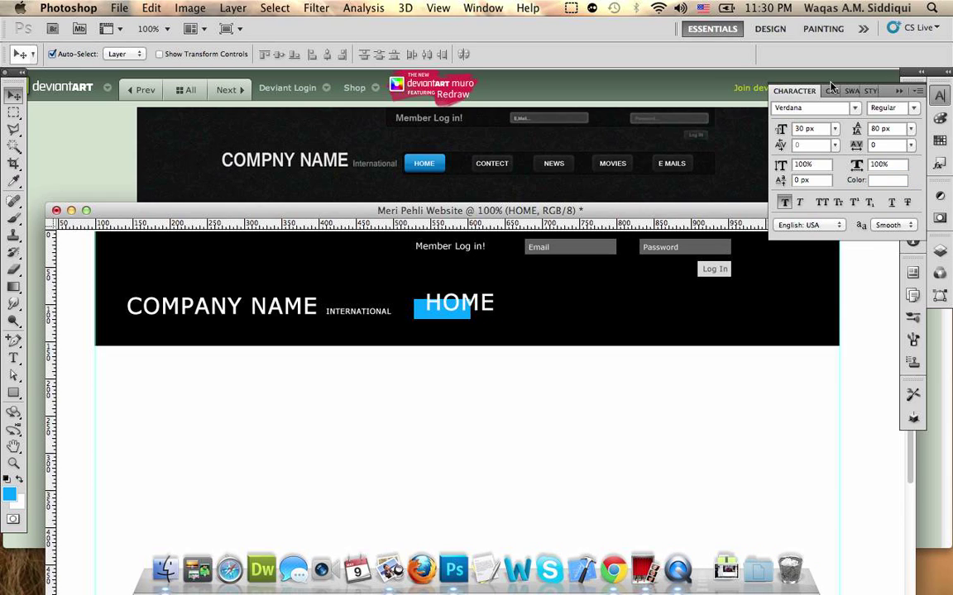
- Set the HOME text size to 14 px and center it on the blue rectangle
left_click(830, 132)
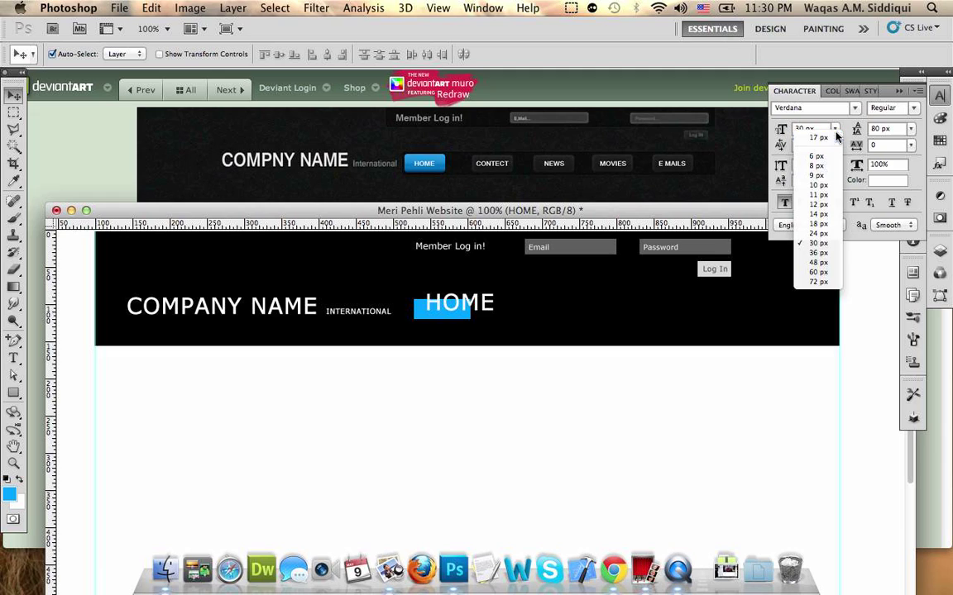
left_click(822, 214)
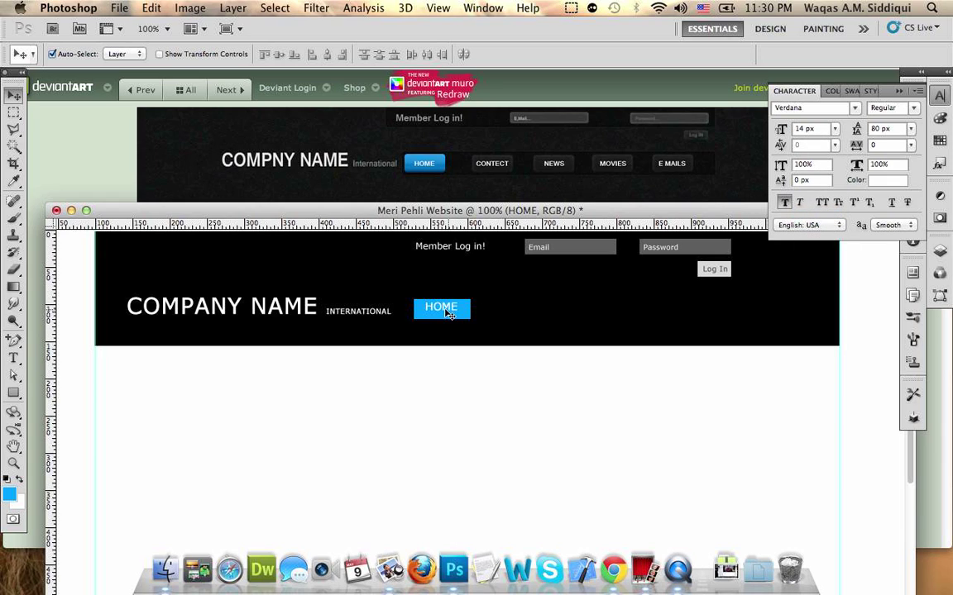
left_click_drag(446, 310, 448, 312)
- Duplicate the HOME text and its blue rectangle together, placing the copy just right of the original button
left_click(940, 250)
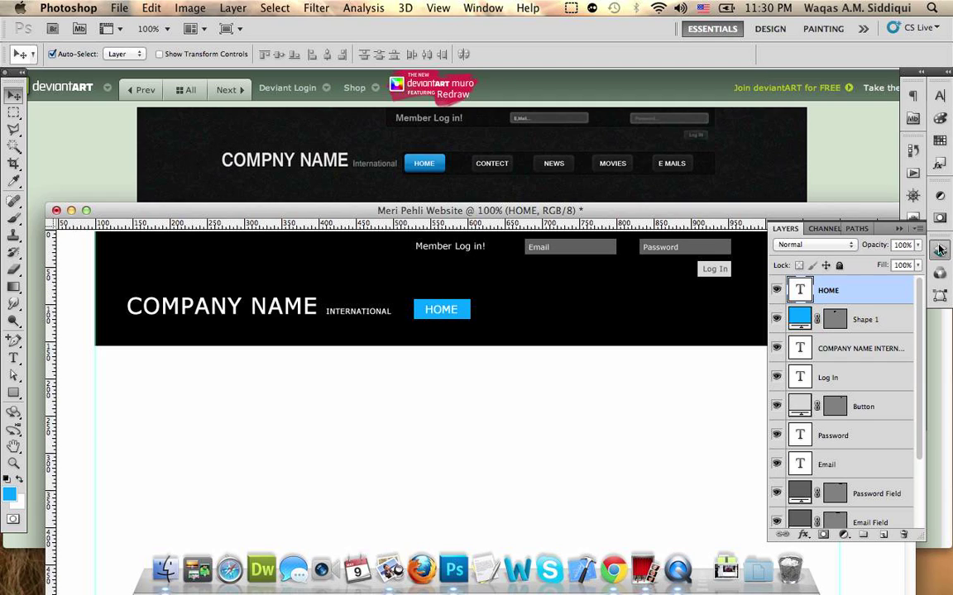
left_click(894, 320, "shift")
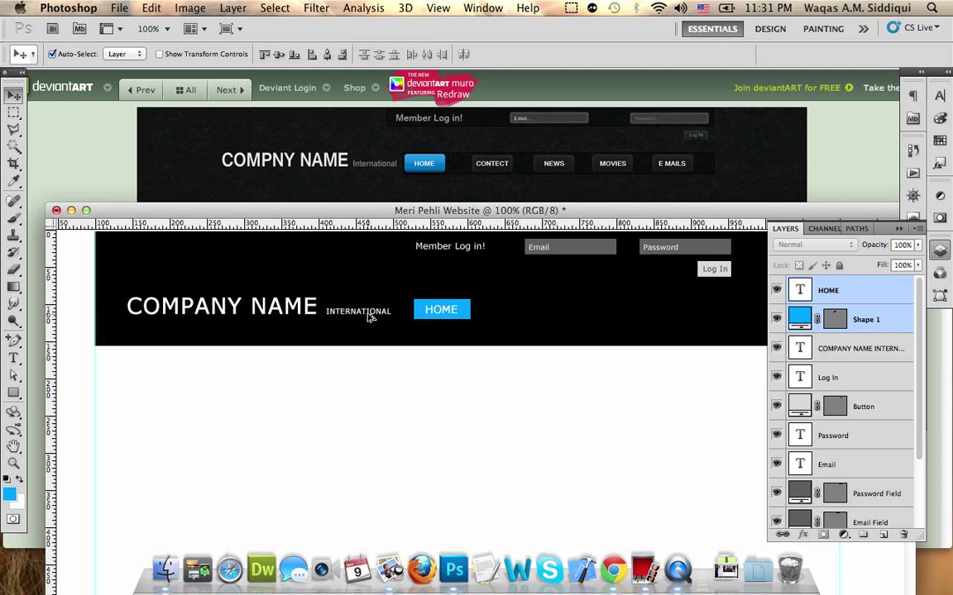
left_click_drag(441, 315, 585, 309)
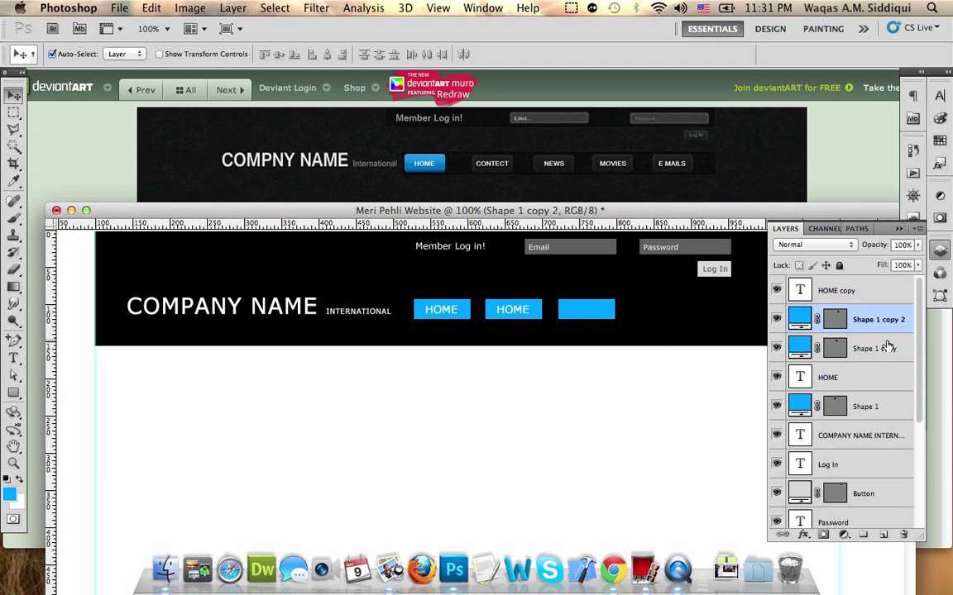
- Revert the document history by one Move to remove the stray blank rectangle copy
left_click(913, 151)
scroll(840, 266, "down", 5)
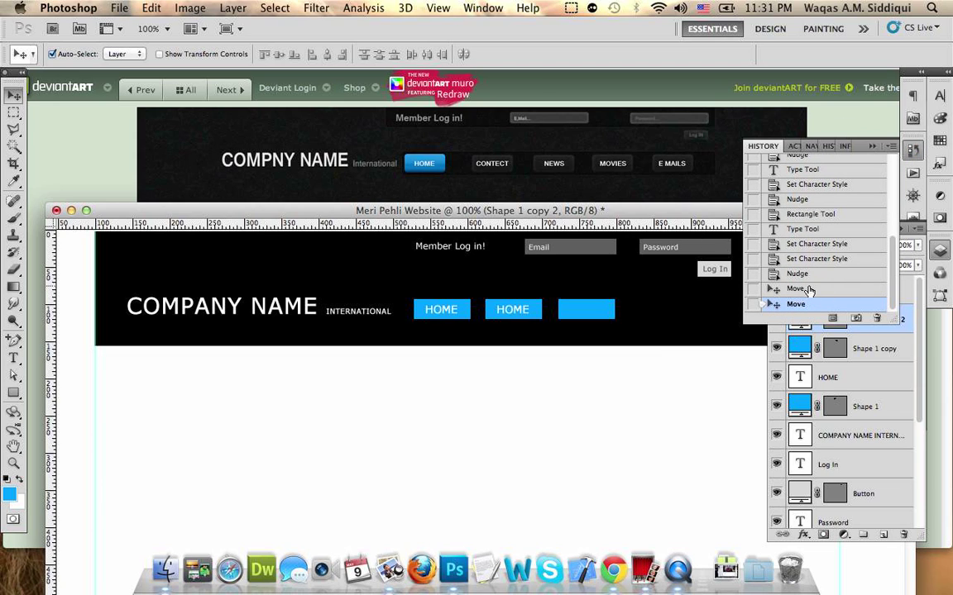
left_click(809, 289)
left_click(874, 148)
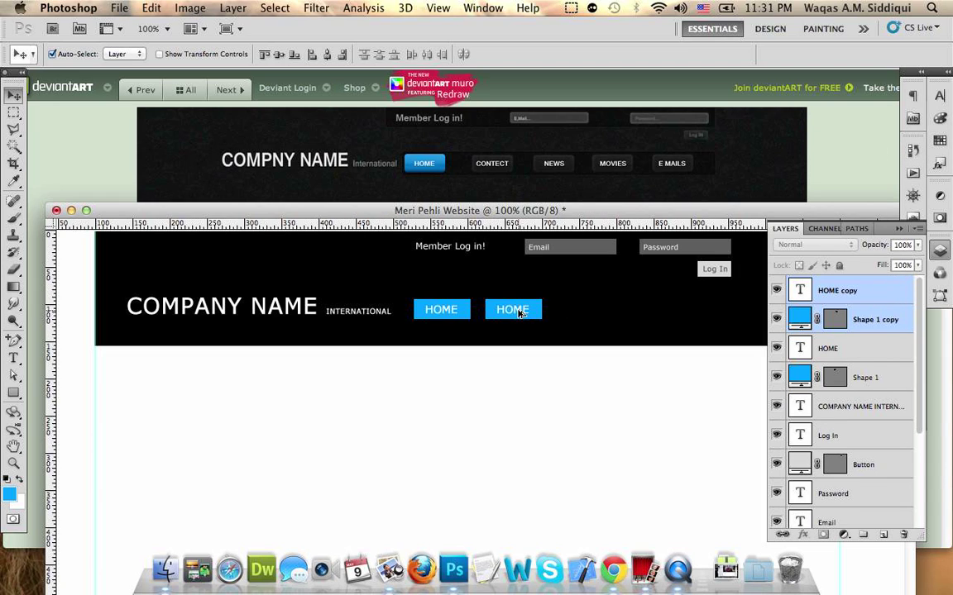
- Duplicate the HOME text and rectangle together three more times to the right, completing a row of five buttons
left_click_drag(518, 308, 665, 310)
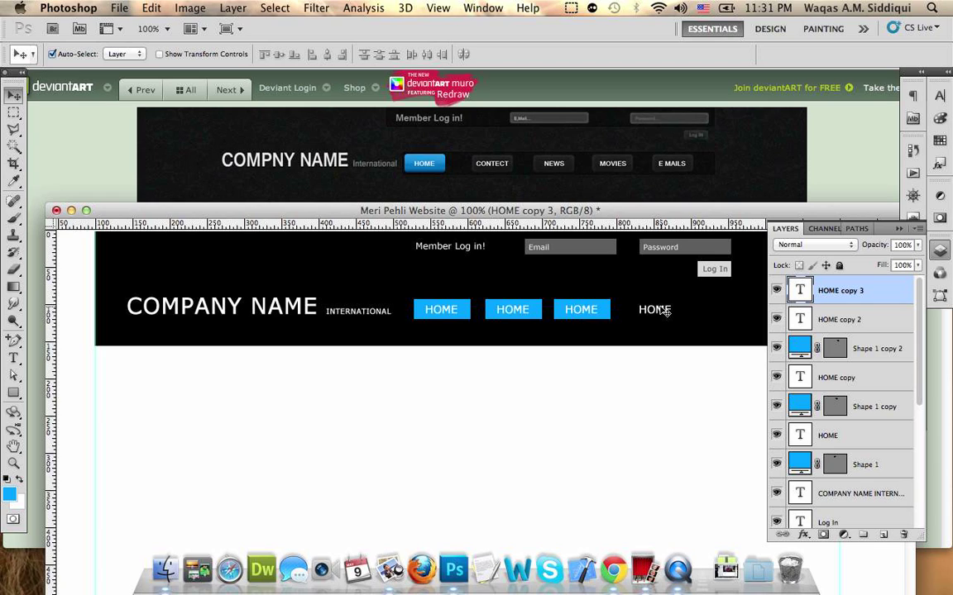
key("ctrl+z")
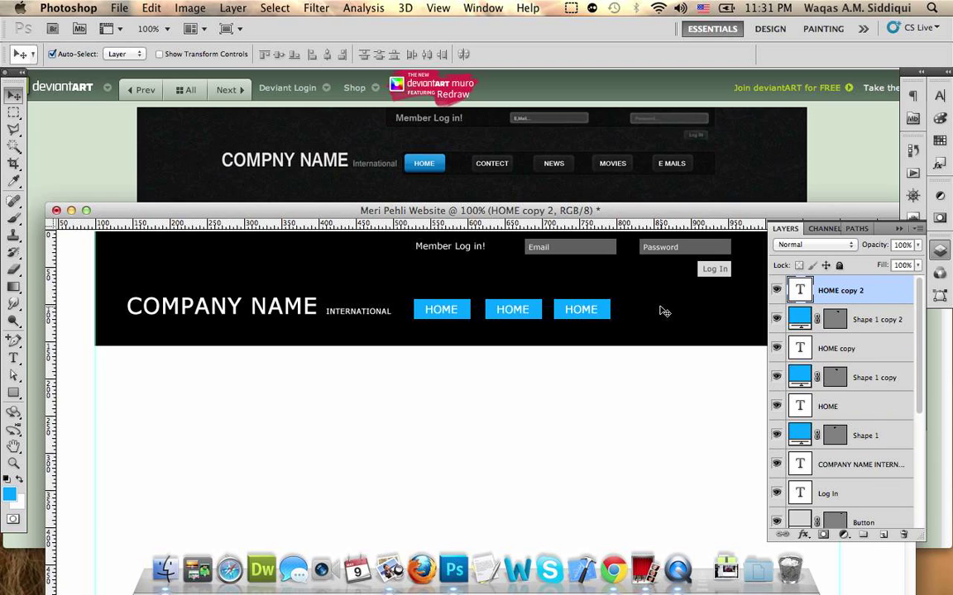
left_click(878, 326, "shift")
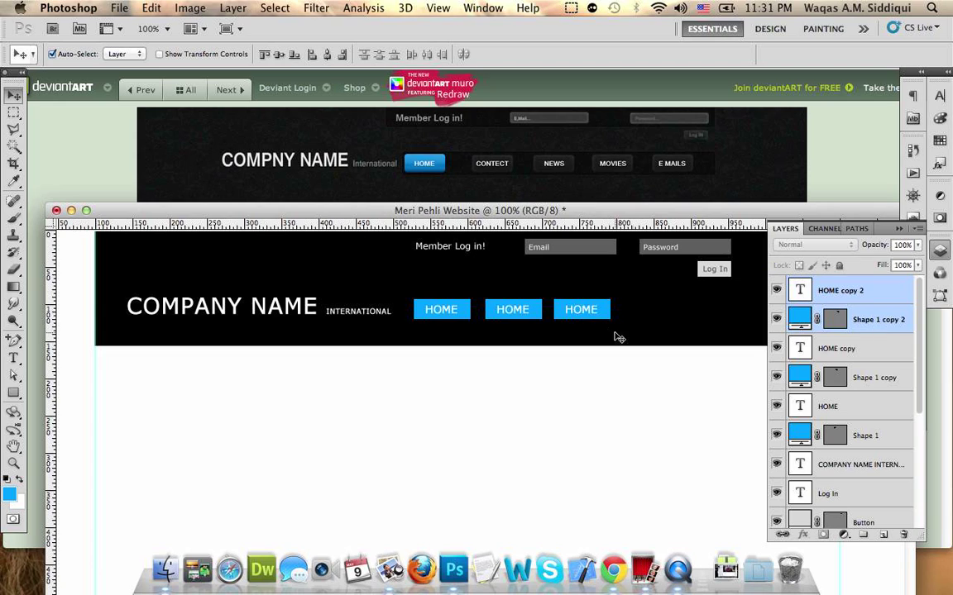
left_click_drag(582, 314, 659, 313)
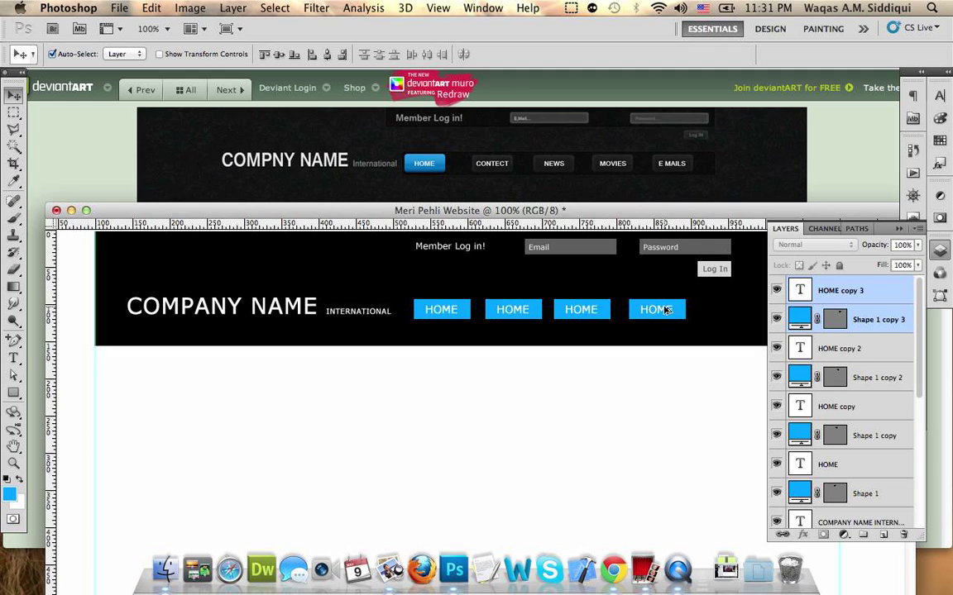
left_click_drag(665, 309, 736, 309)
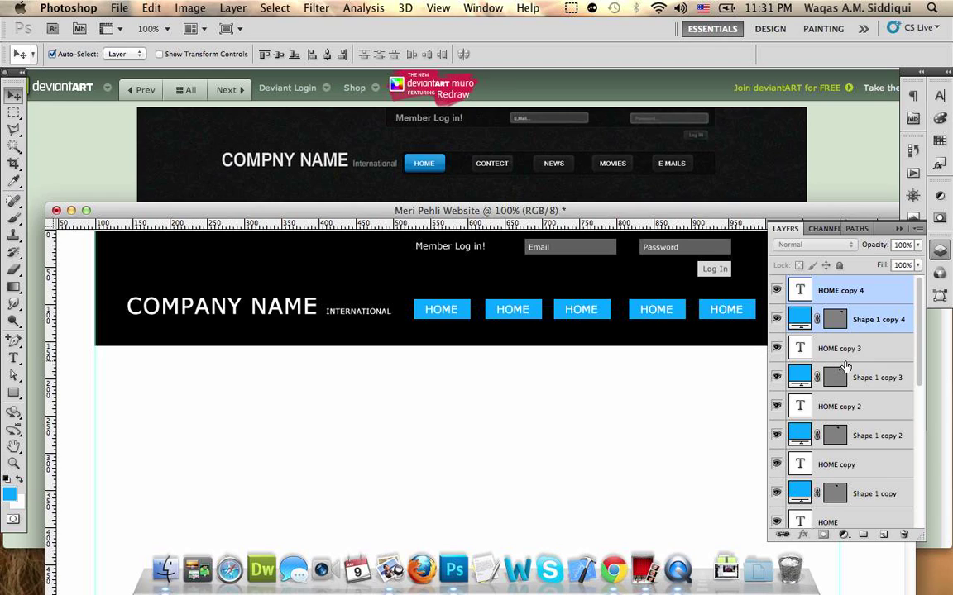
- Nudge the third button's text and rectangle 5 px to the right to even out the spacing
left_click(853, 406)
left_click(868, 435, "shift")
key("Right")
key("Right")
key("Right")
key("Right")
key("Right")
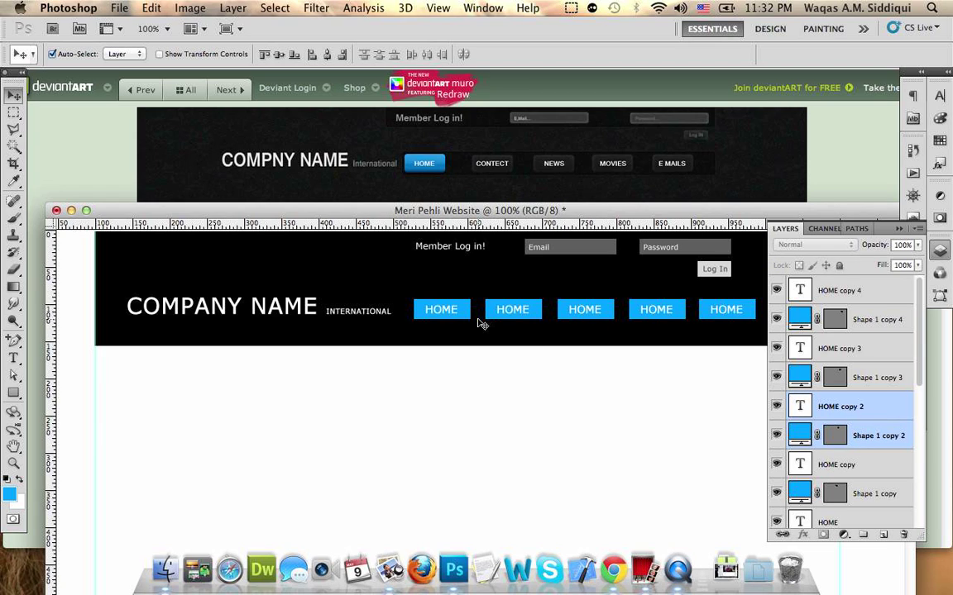
- Nudge the second button's text and rectangle 2 px to the right to match the row's spacing
left_click(875, 467)
left_click(873, 496, "shift")
key("Right")
key("Right")
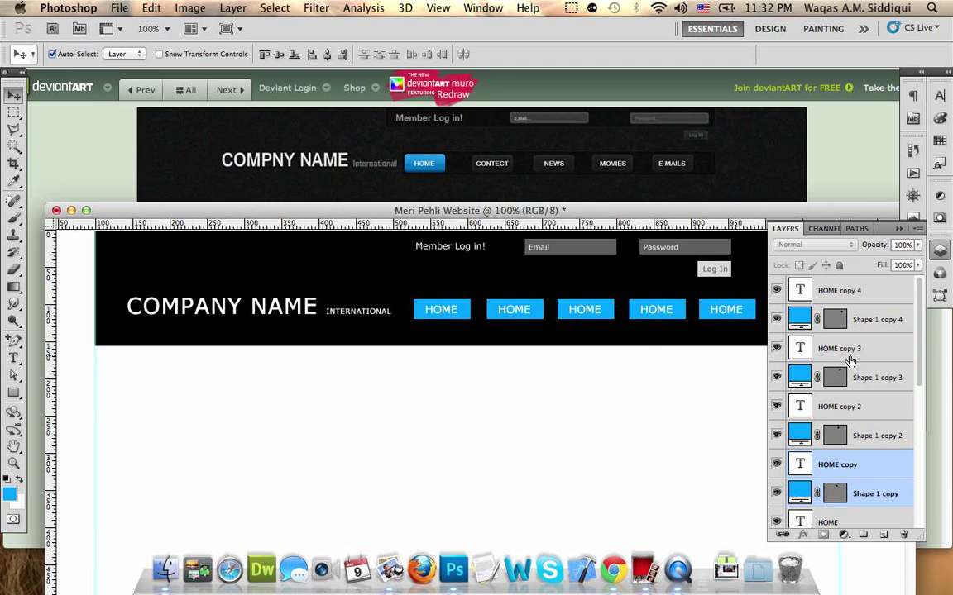
- Change the second button's label to "CONTACT" and shift it left to center it on its rectangle
scroll(849, 362, "down", 3)
left_click(13, 357)
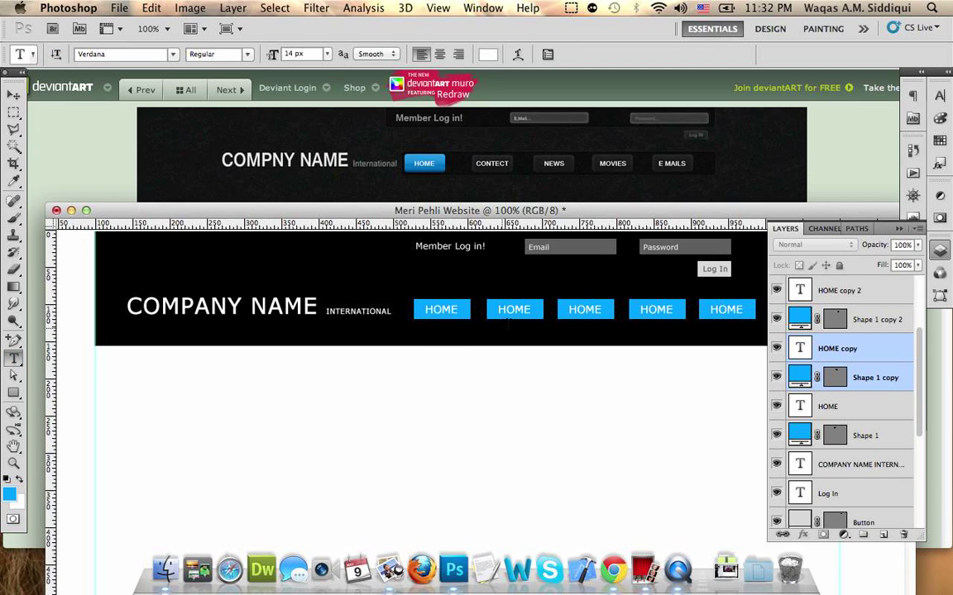
double_click(514, 311)
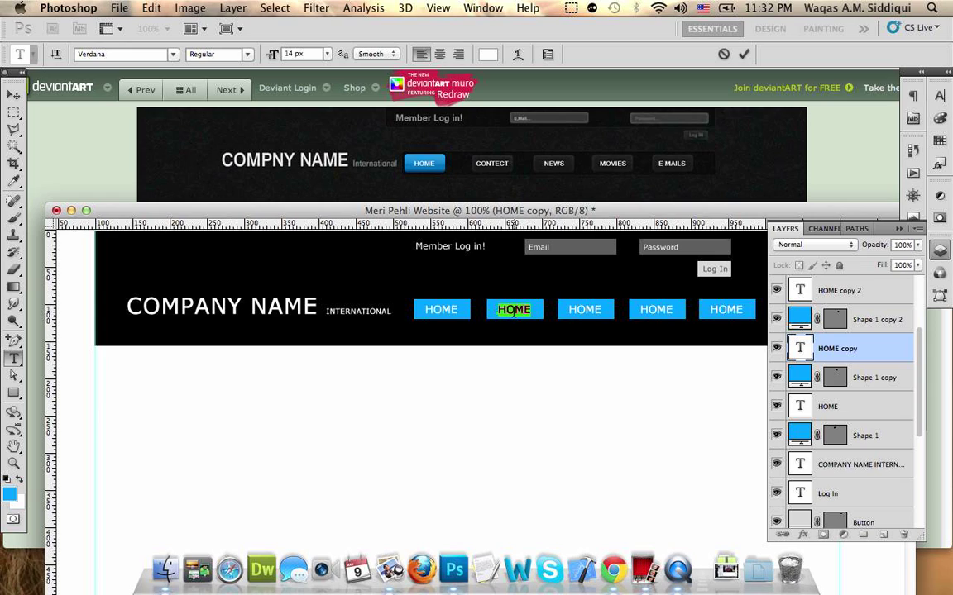
type("CONTACT")
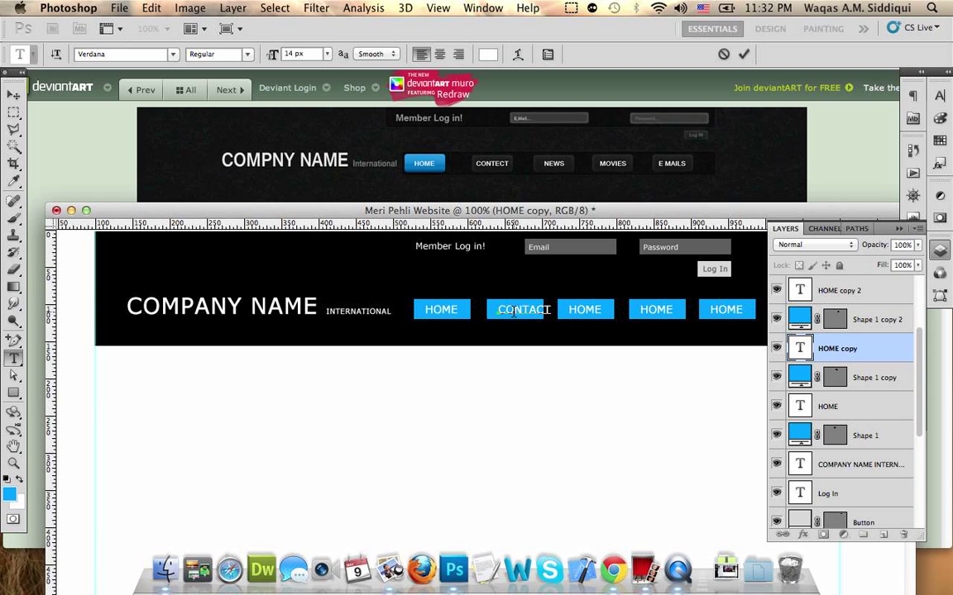
left_click(14, 97)
key("Left")
key("Left")
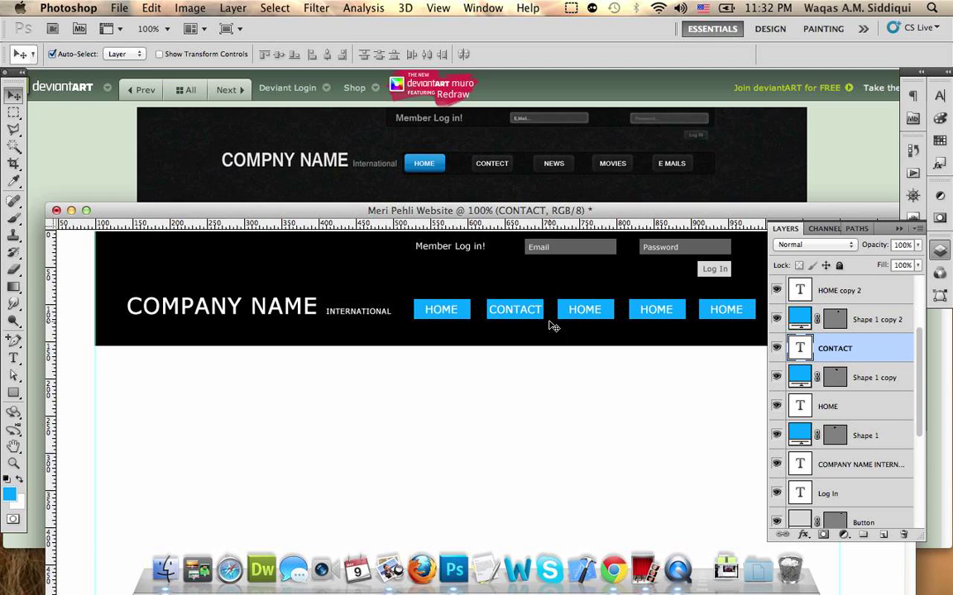
- Change the third button's label to "NEWS"
key("t")
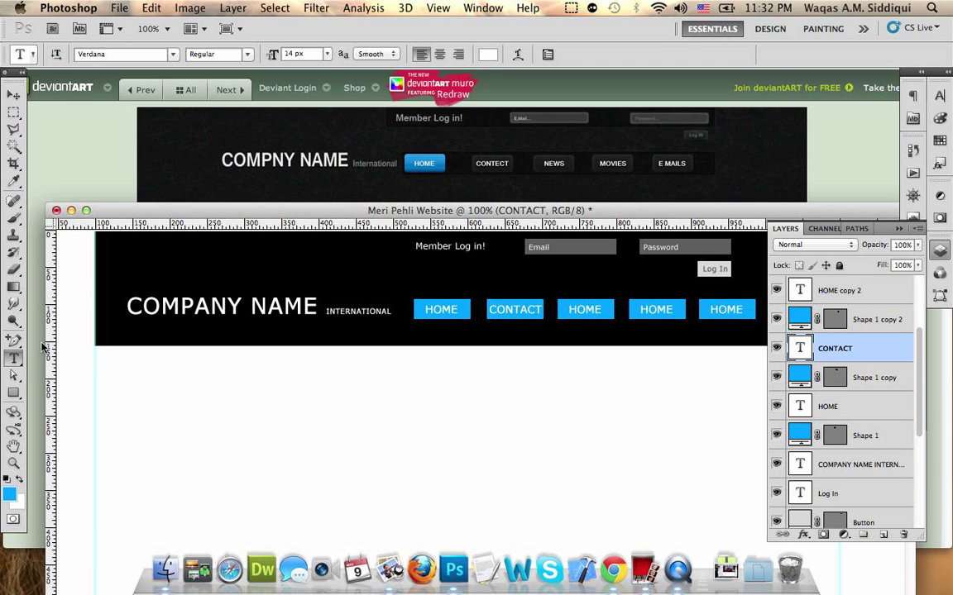
double_click(584, 309)
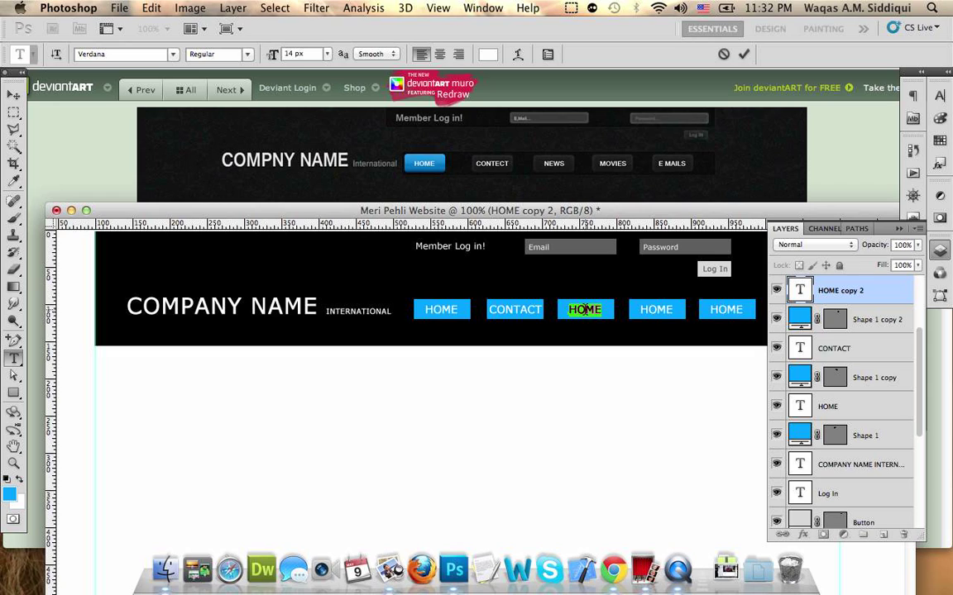
type("NEWS")
left_click(13, 94)
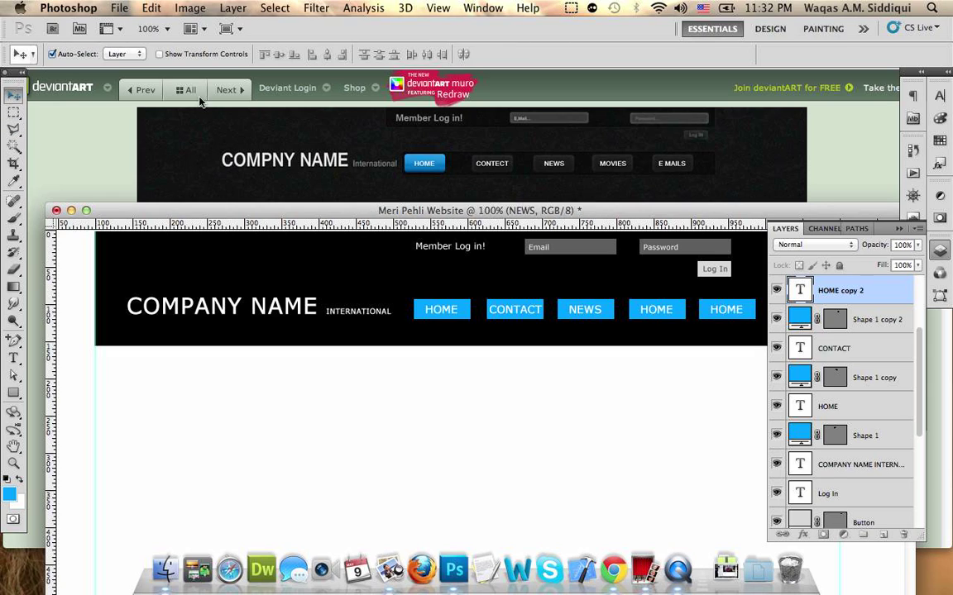
- Change the fourth button's label to "MOVIES" and nudge it left to center it on its rectangle
left_click(656, 312)
key("t")
double_click(655, 310)
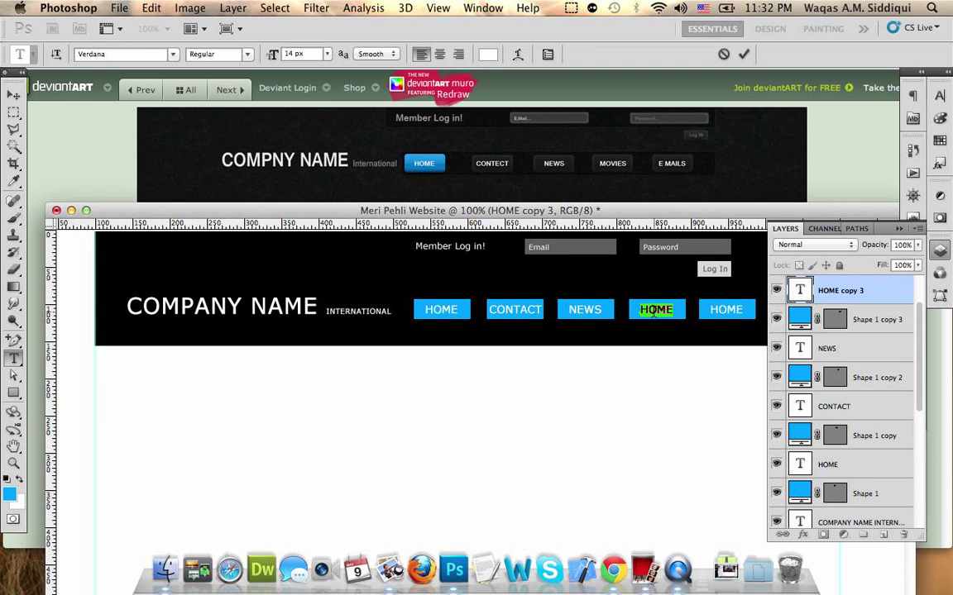
type("MOVIES")
left_click(10, 95)
key("Left")
key("Left")
key("Left")
key("Left")
key("Left")
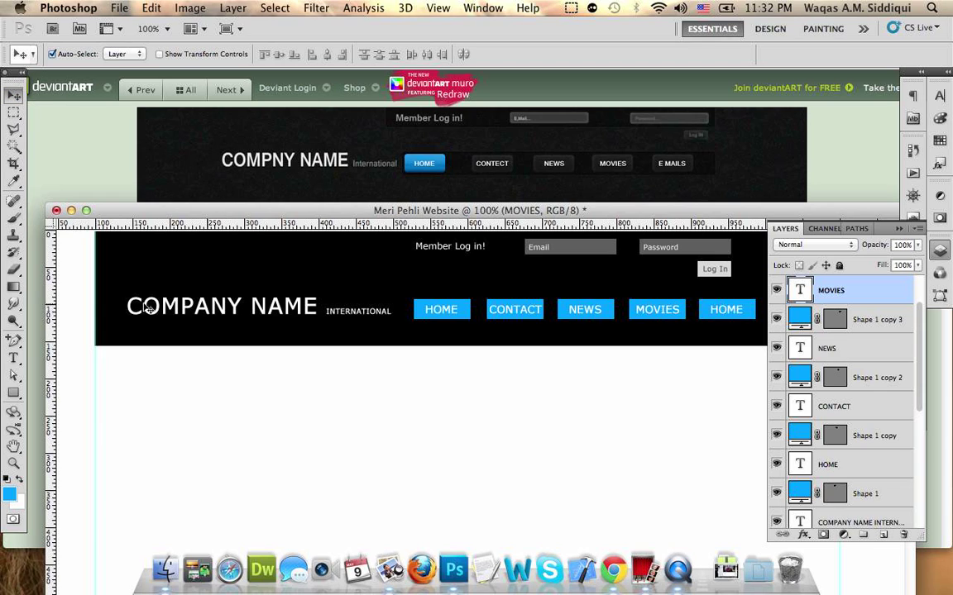
- Change the fifth button's label to "EMAILS", centered on its rectangle
left_click(17, 360)
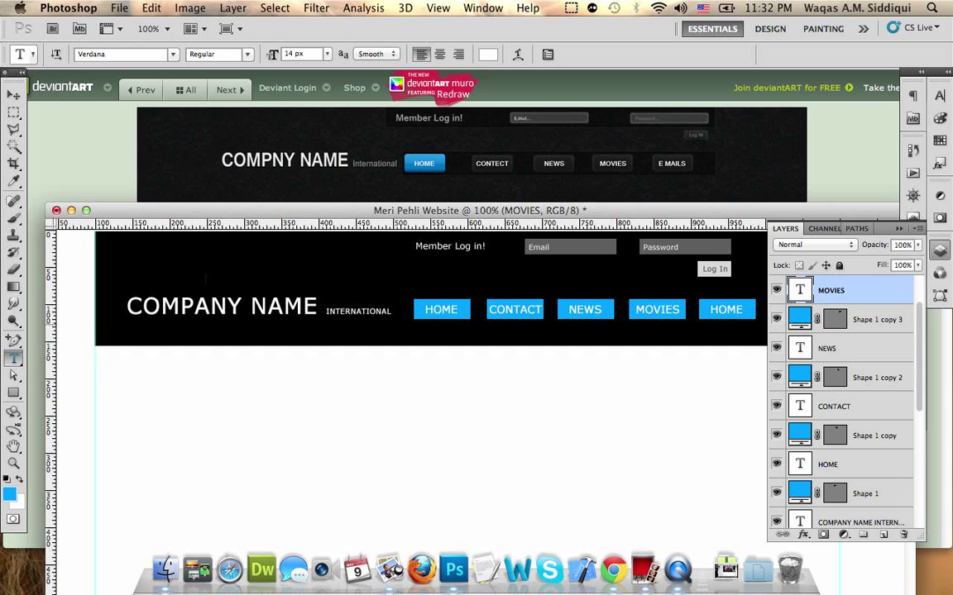
left_click(726, 309)
type("E")
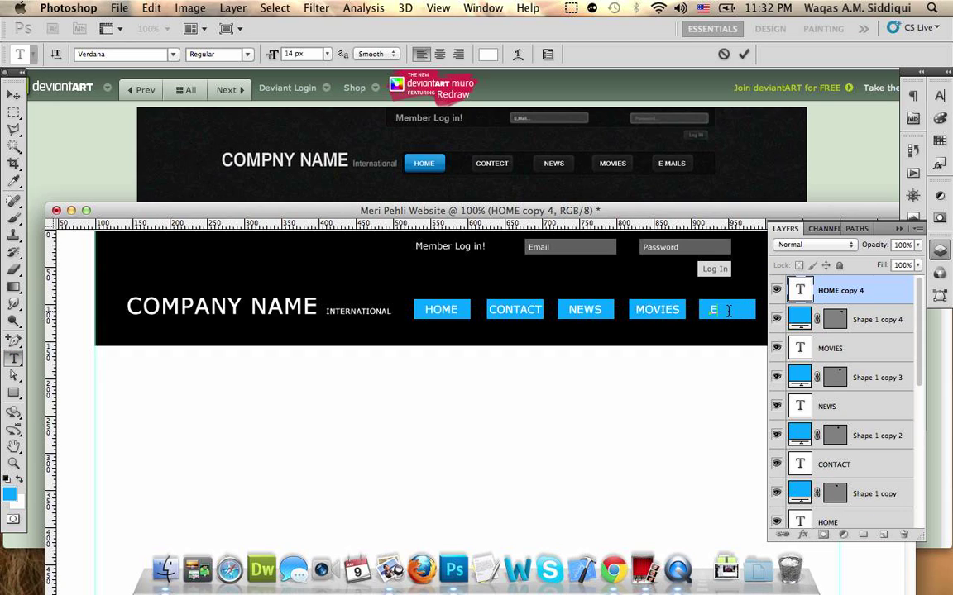
type("MAILS")
left_click(11, 97)
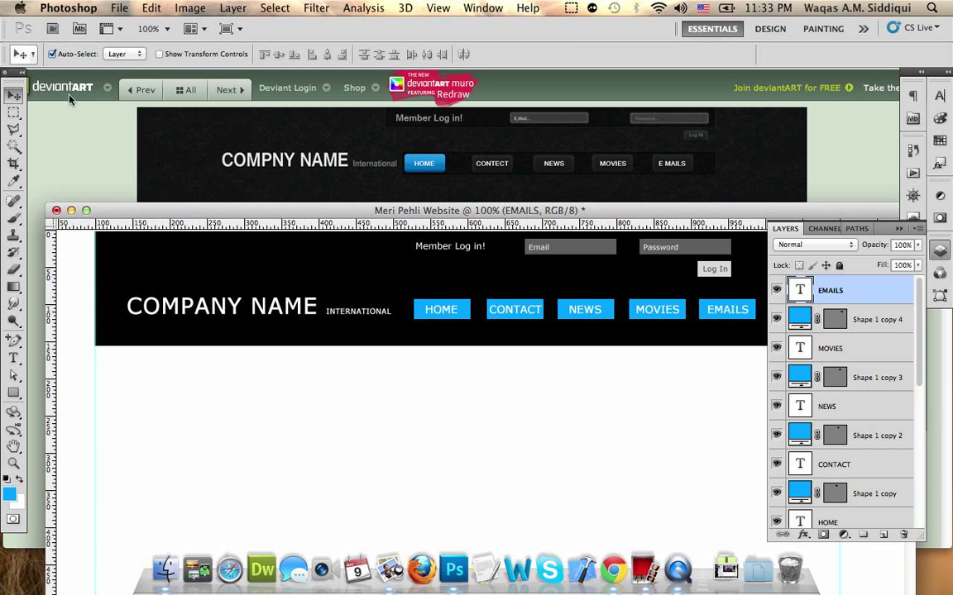
left_click(900, 230)
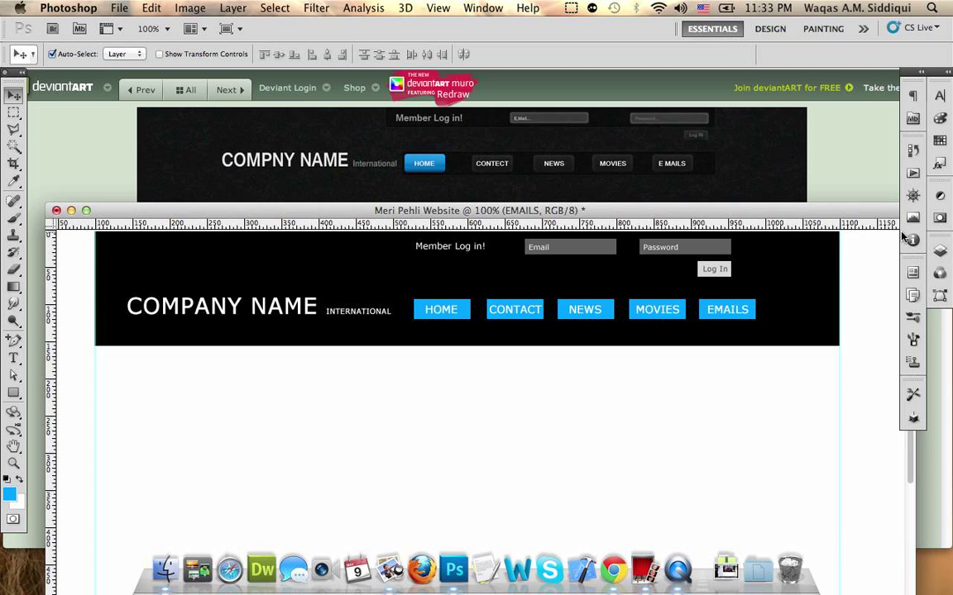
mouse_move(937, 543)
left_mouse_down()
mouse_move(673, 352)
mouse_move(951, 461)
left_mouse_up()
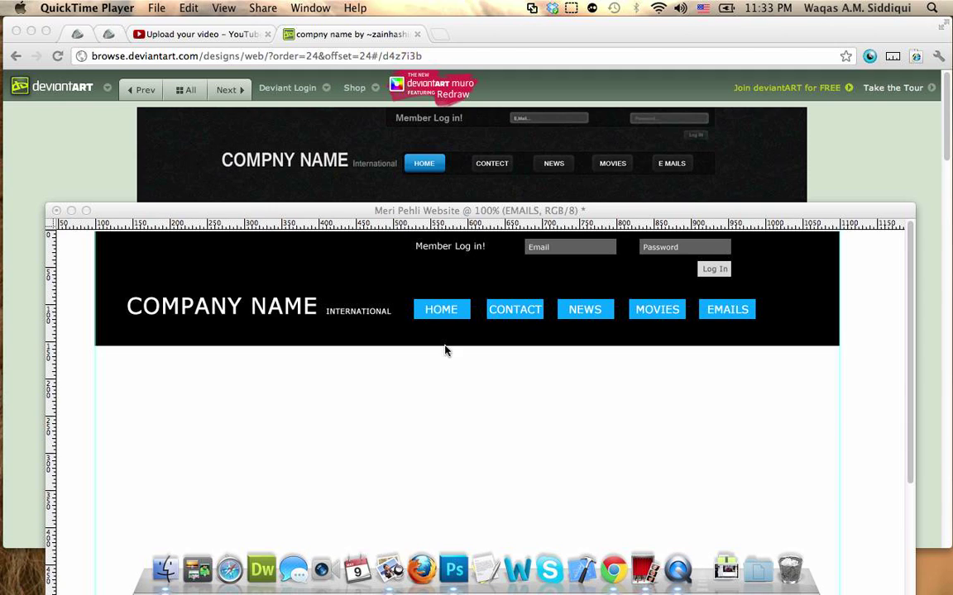
scroll(444, 351, "down", 4)
scroll(444, 351, "up", 4)
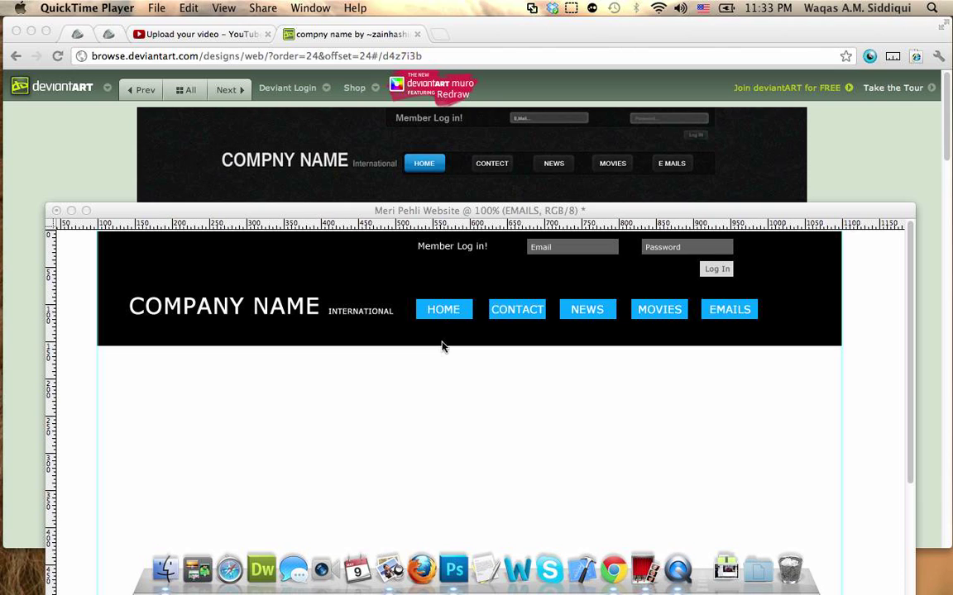
left_click_drag(444, 210, 425, 165)
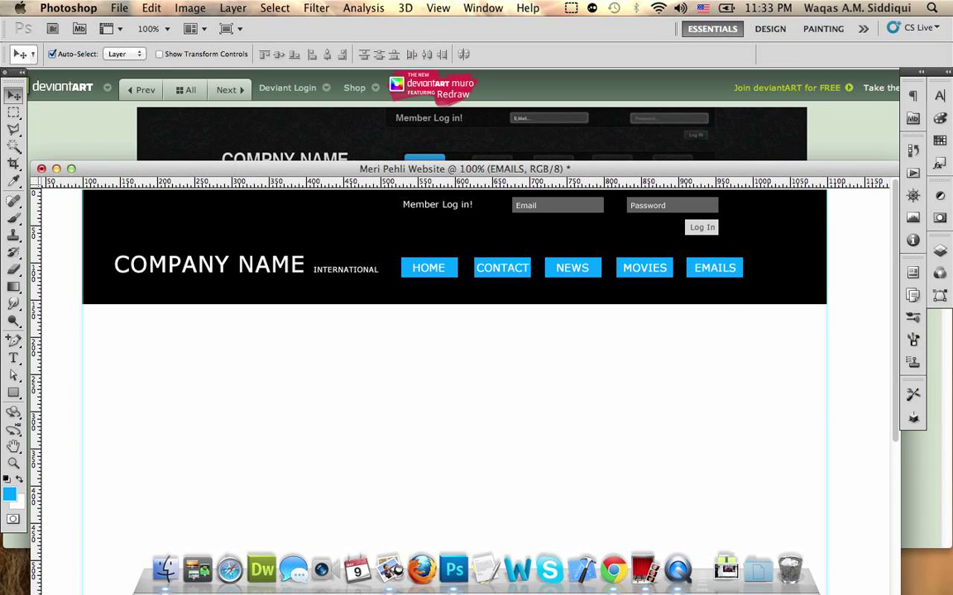
left_click(787, 355)
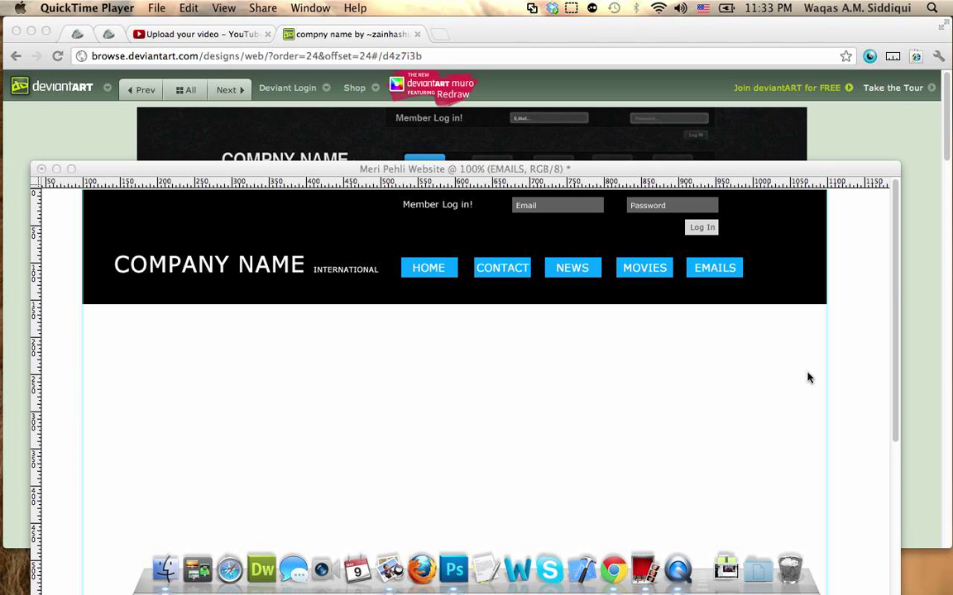